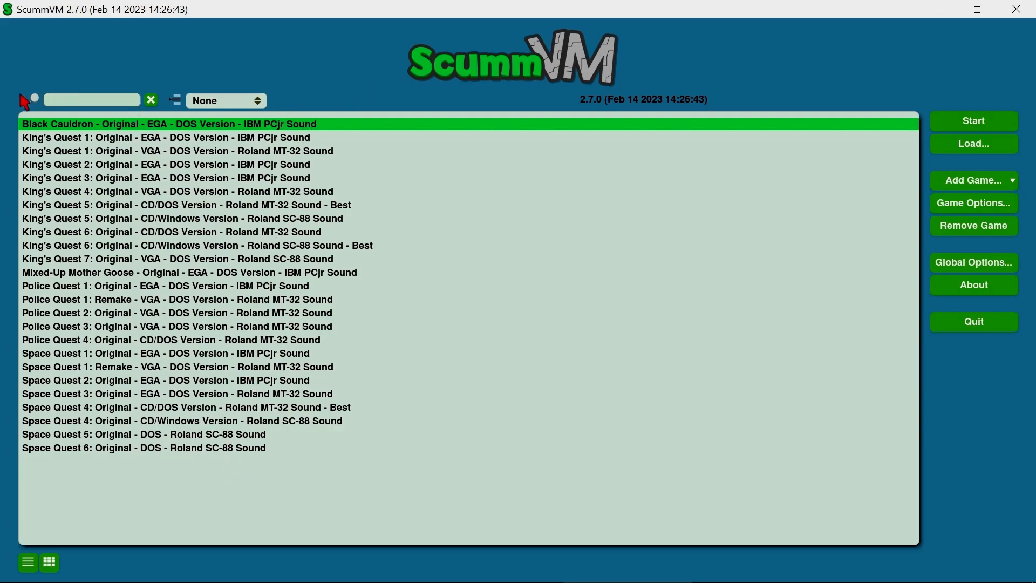
Filter the game list by "space", and clear the filter to restore the full list.
click(71, 102)
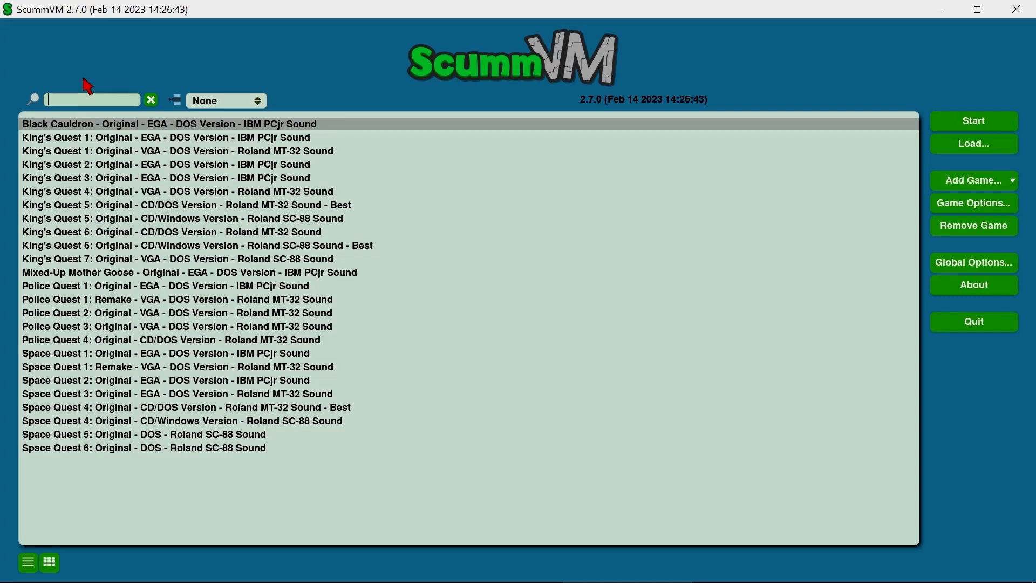
text(space)
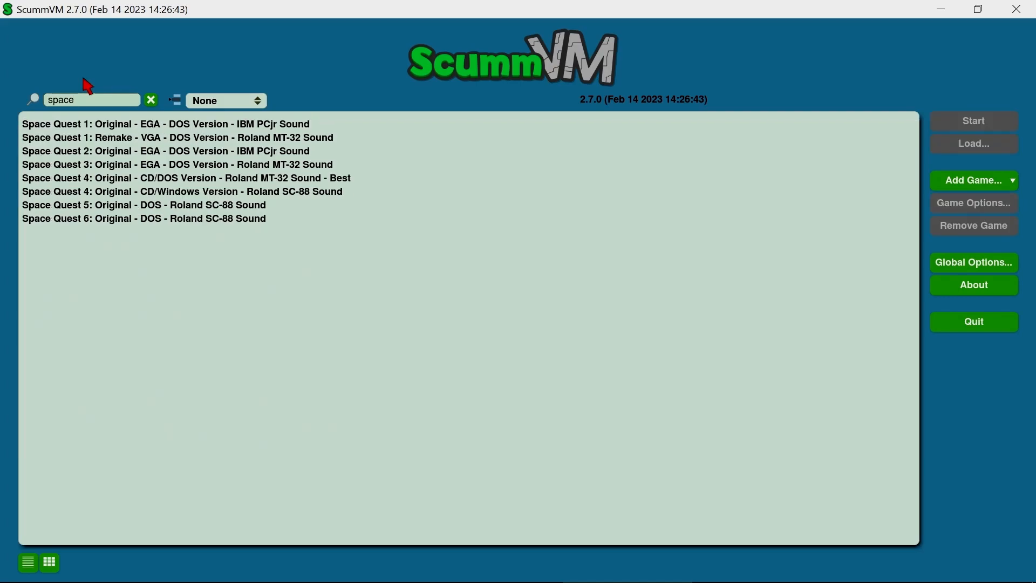
key(BackSpace)
key(BackSpace)
key(BackSpace)
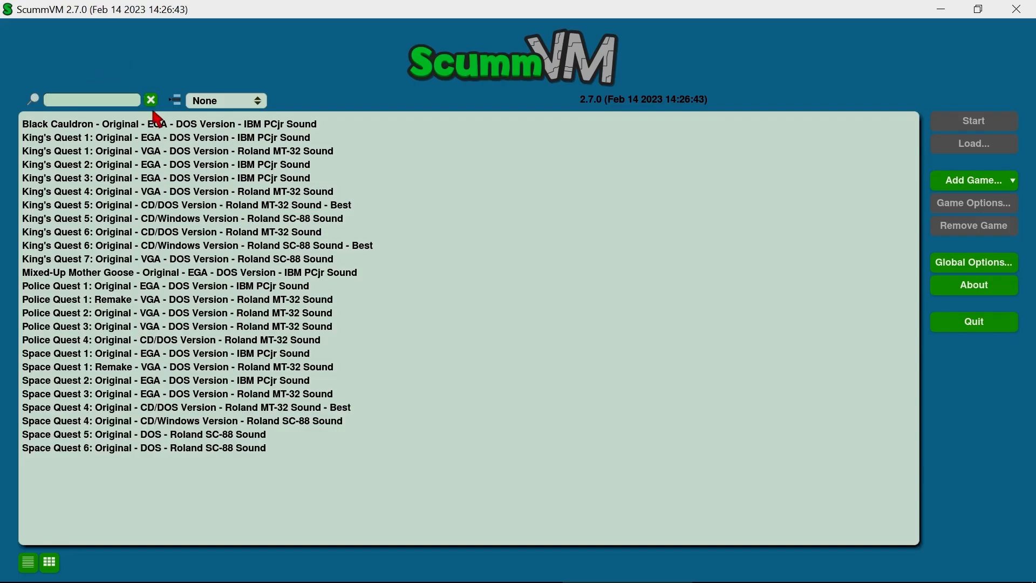
Review the grouping choices for the game list, keeping None.
click(252, 104)
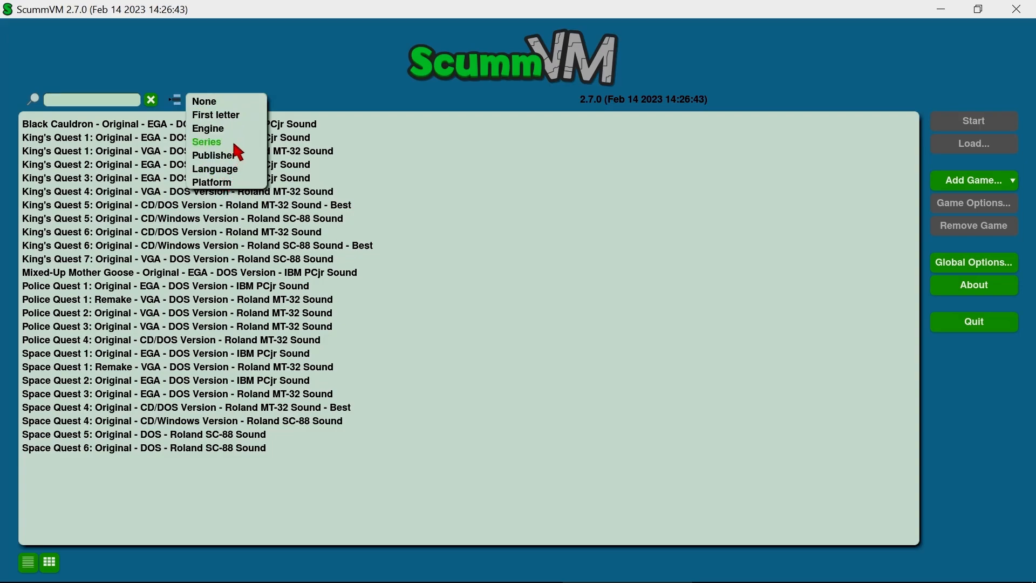
click(240, 106)
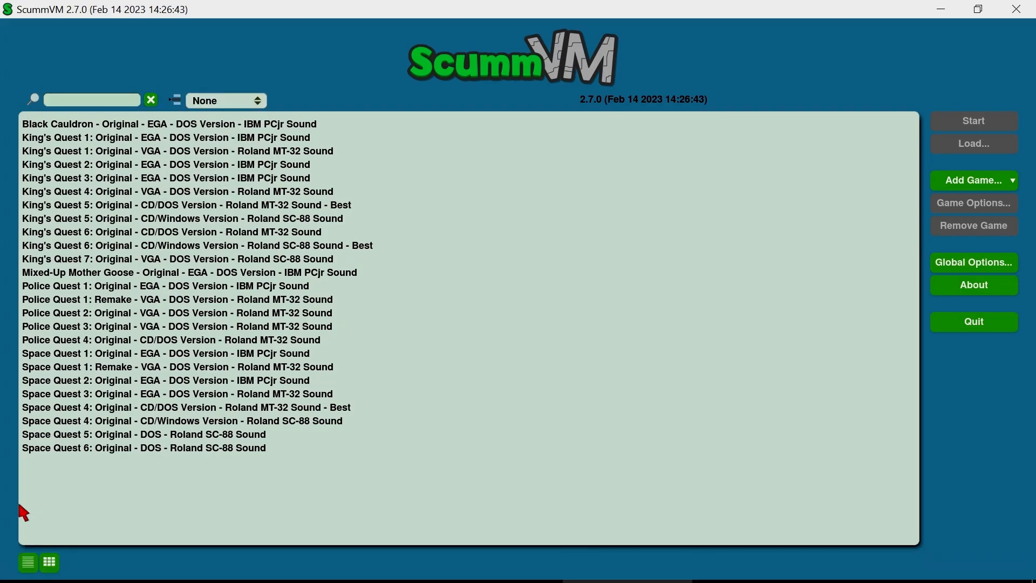
Switch the game list to the icon grid and look through the covers from The Black Cauldron to Space Quest 6.
click(49, 563)
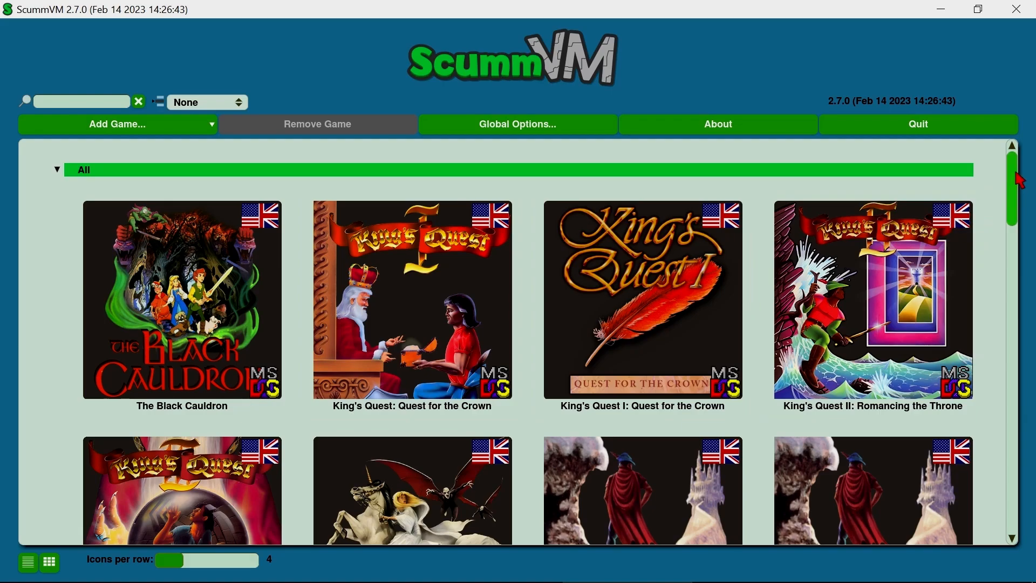
drag(1020, 181, 978, 303)
scroll(978, 302, down, 1)
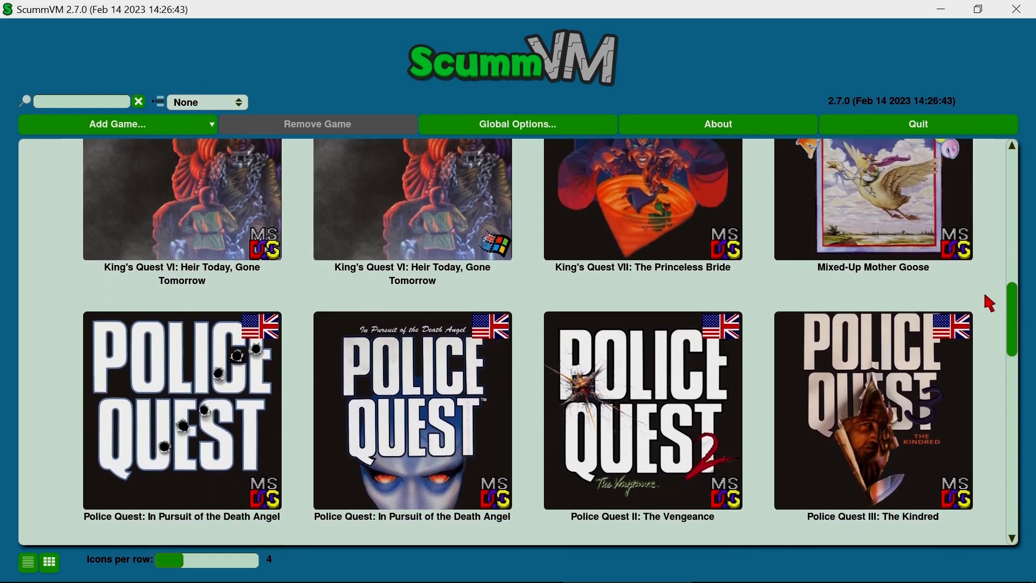
scroll(982, 323, down, 1)
scroll(982, 327, down, 5)
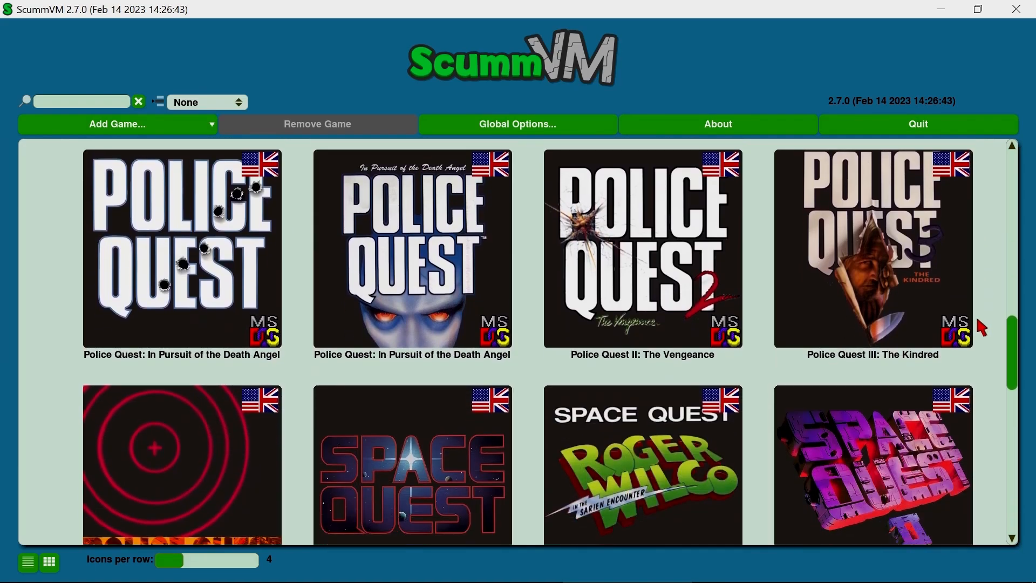
scroll(984, 327, down, 5)
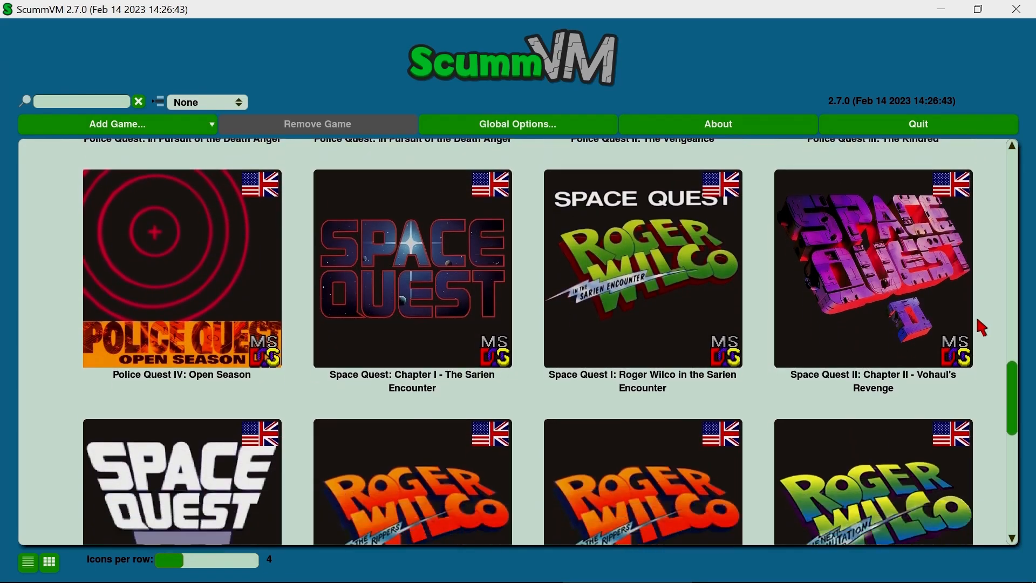
scroll(983, 327, down, 6)
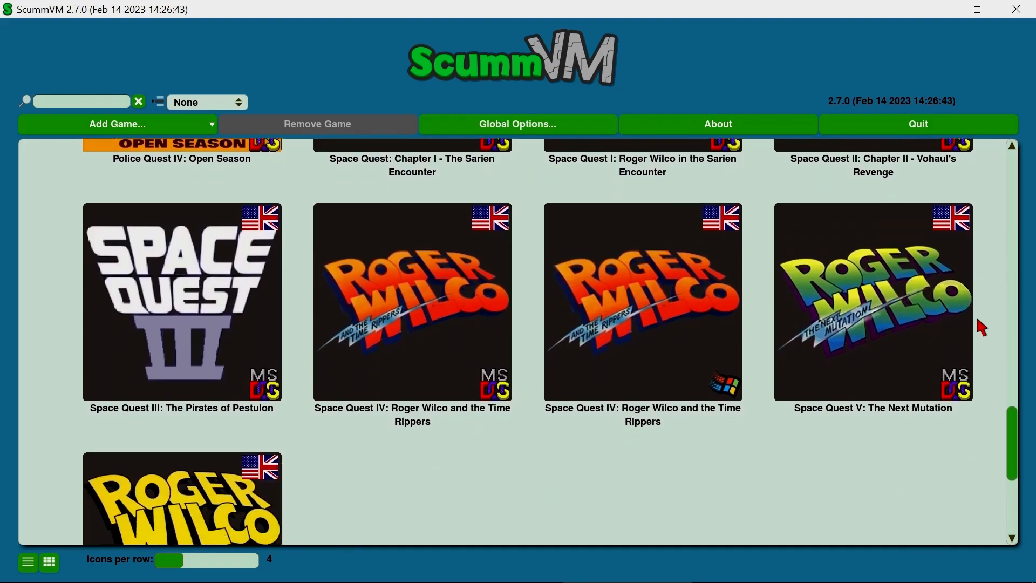
scroll(983, 327, down, 3)
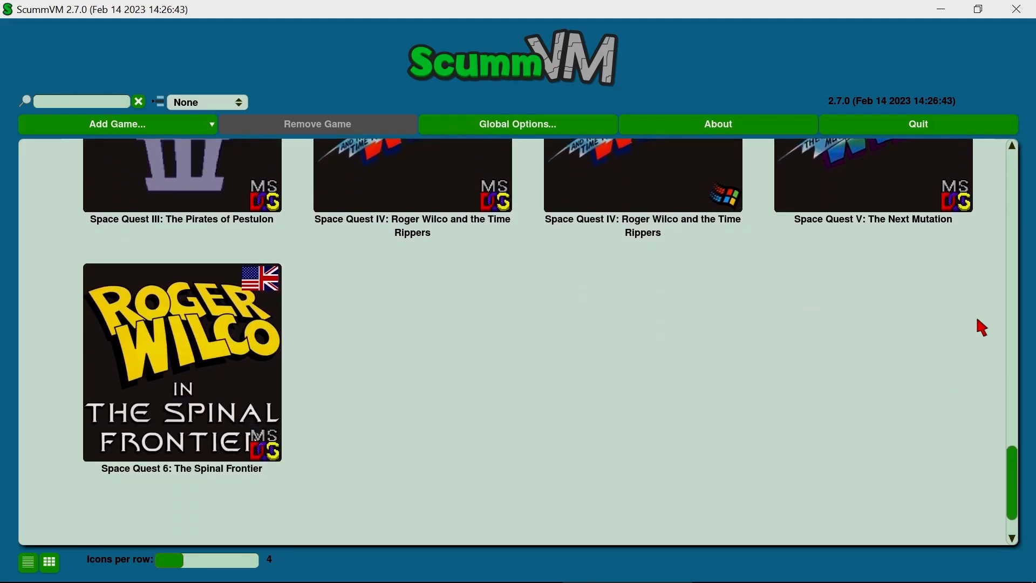
scroll(626, 368, up, 2)
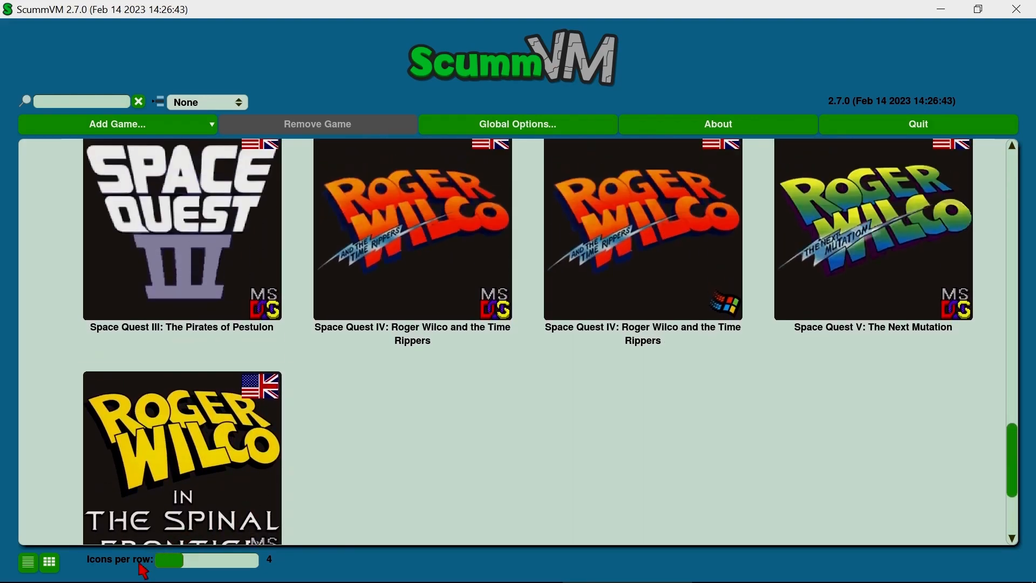
Try 12 icons per row in the grid, restore 4 per row and return to the list view.
drag(178, 567, 287, 568)
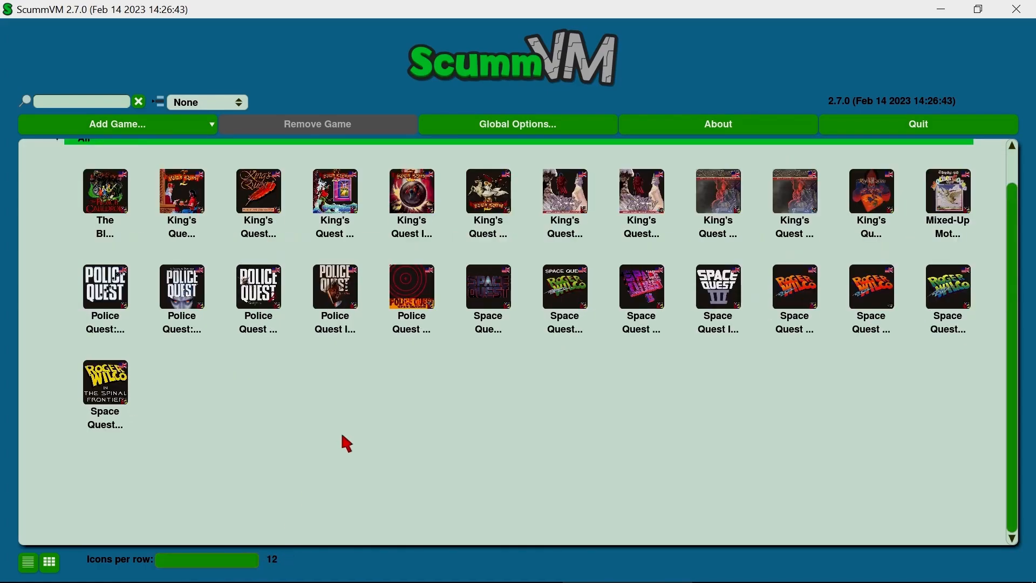
scroll(342, 442, up, 1)
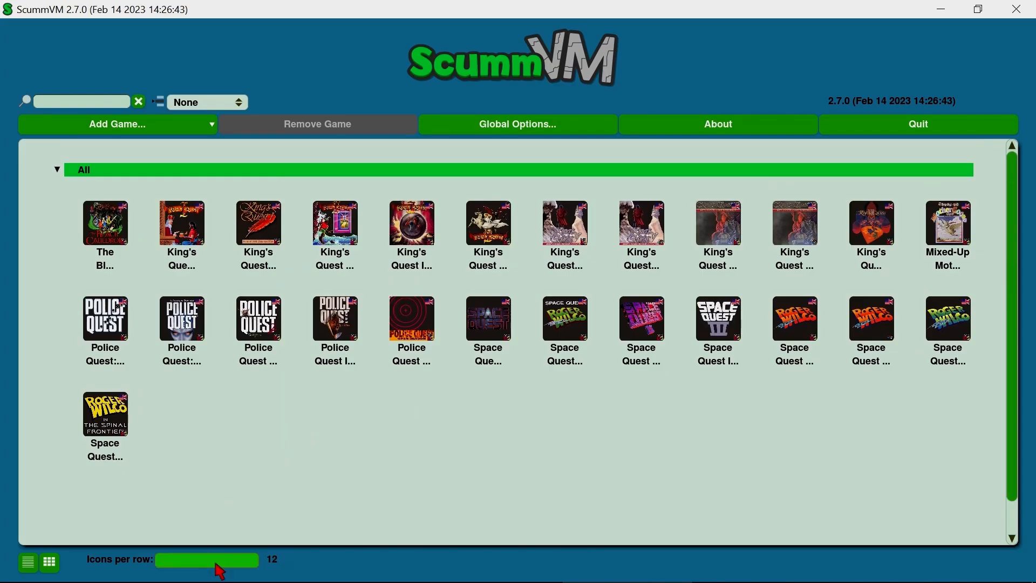
drag(205, 564, 197, 569)
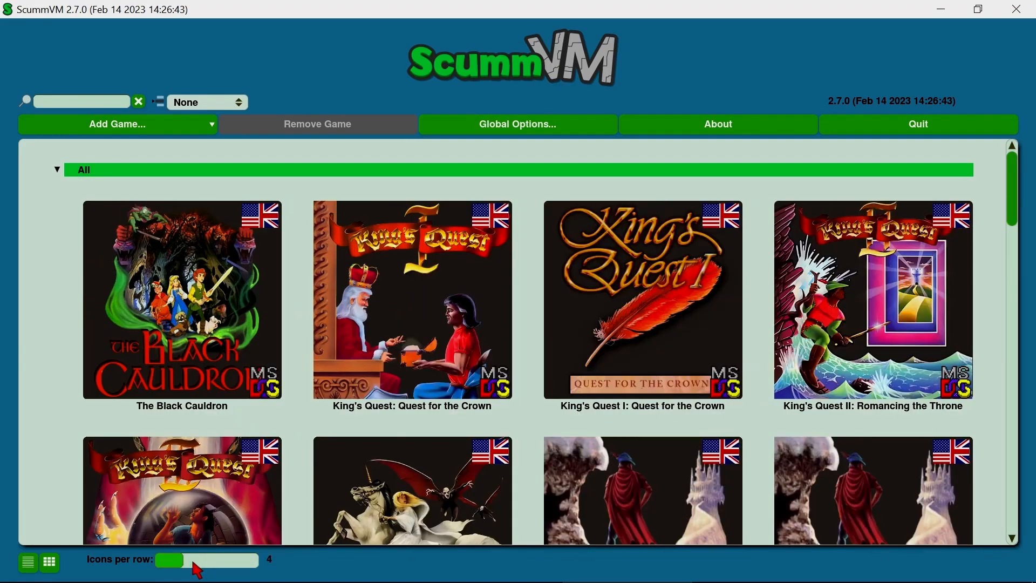
click(30, 566)
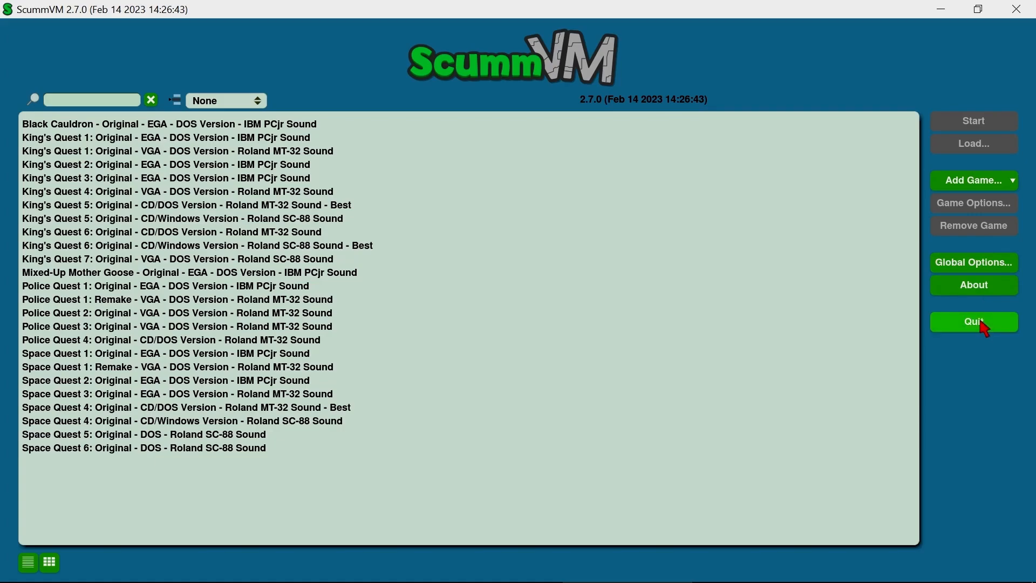
View the program's scrolling credits and close them.
click(989, 286)
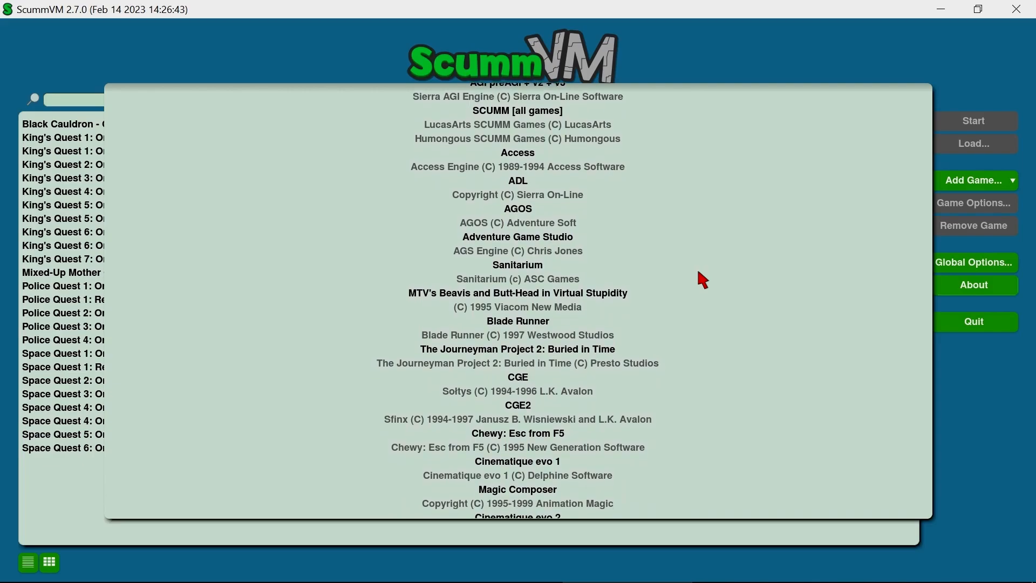
click(987, 447)
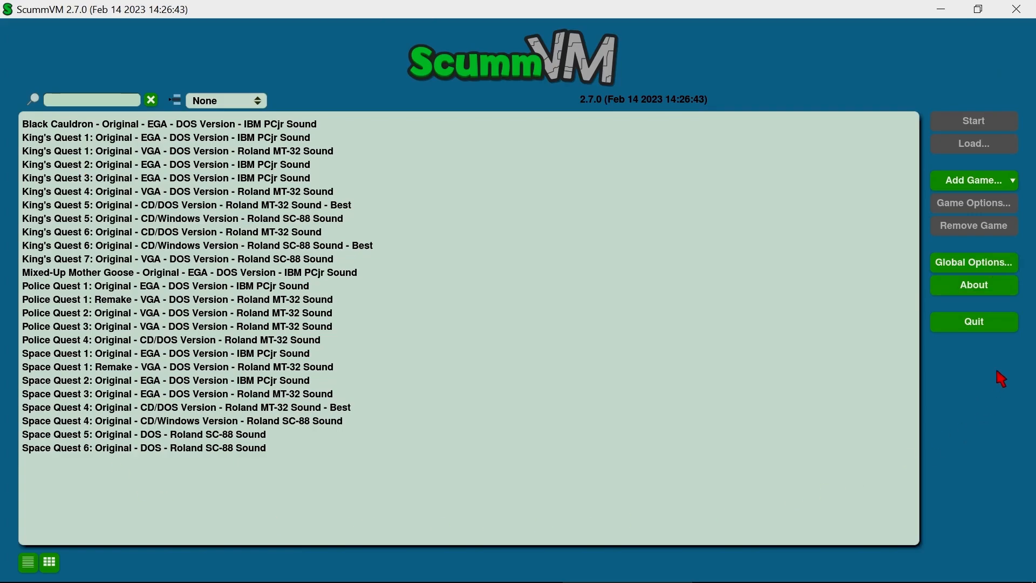
Open the global options and review the choices for graphics mode, render mode and stretch mode, leaving each at <default>.
click(993, 270)
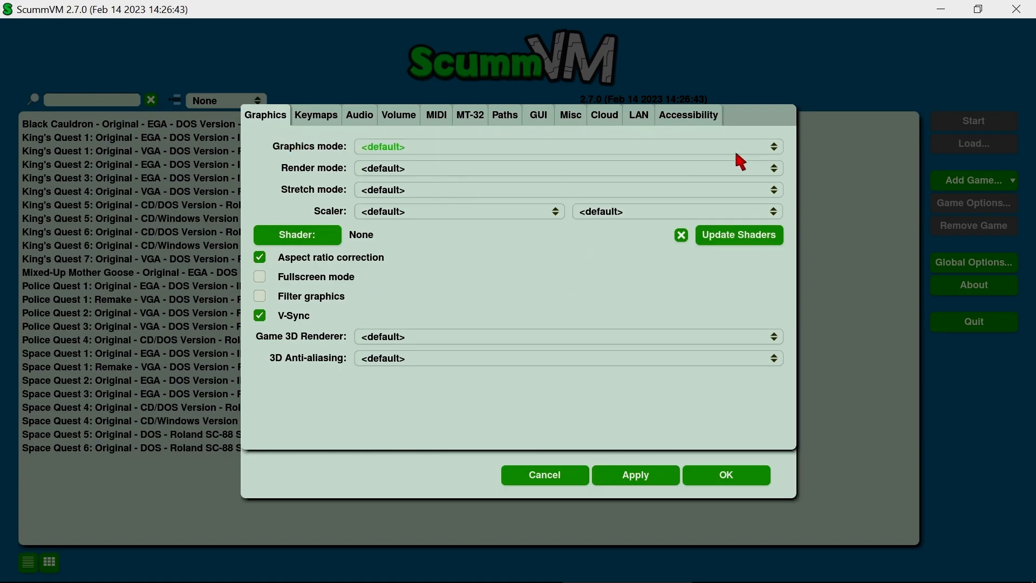
click(752, 155)
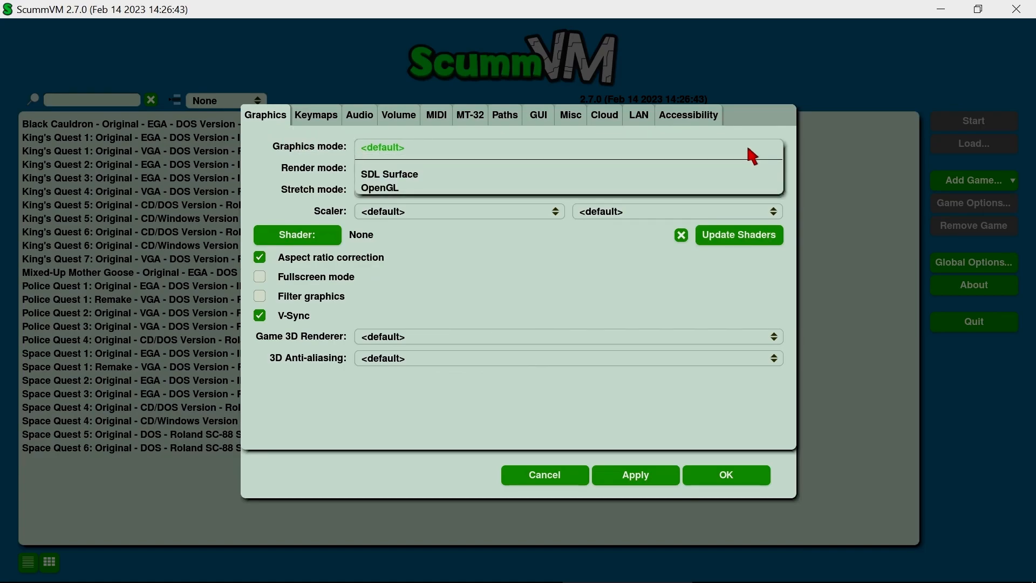
click(457, 145)
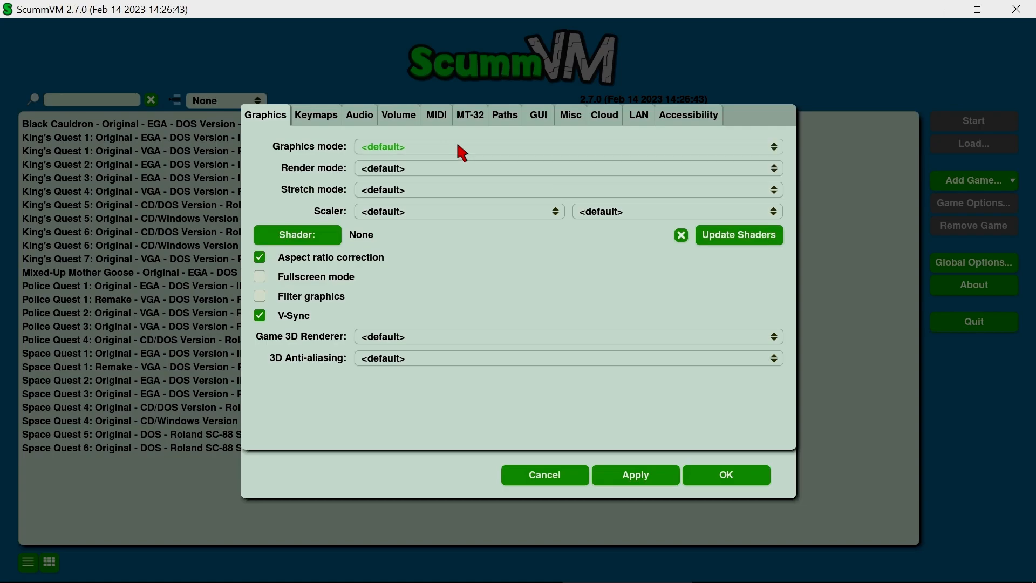
click(444, 168)
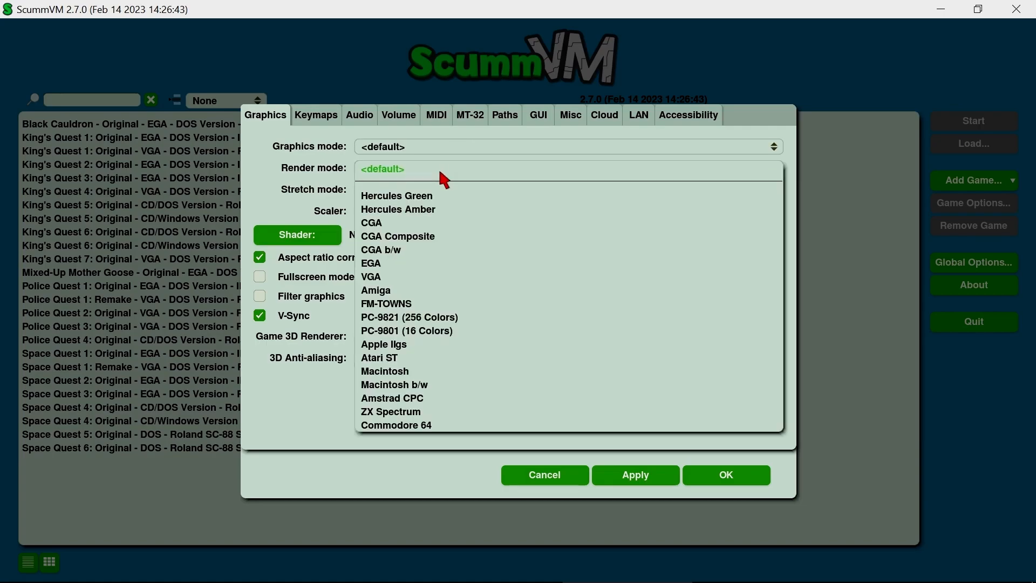
click(440, 173)
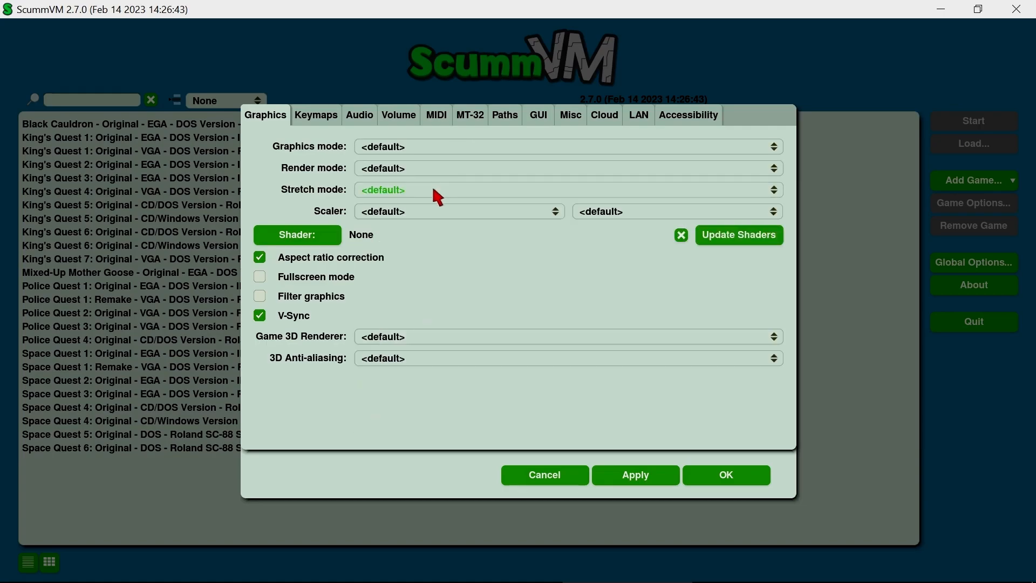
click(433, 190)
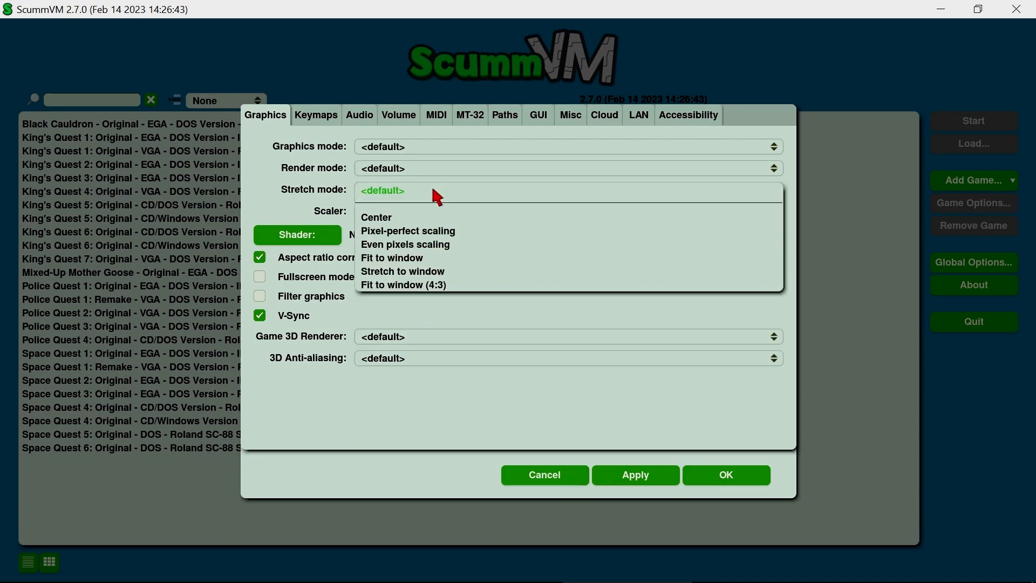
click(434, 191)
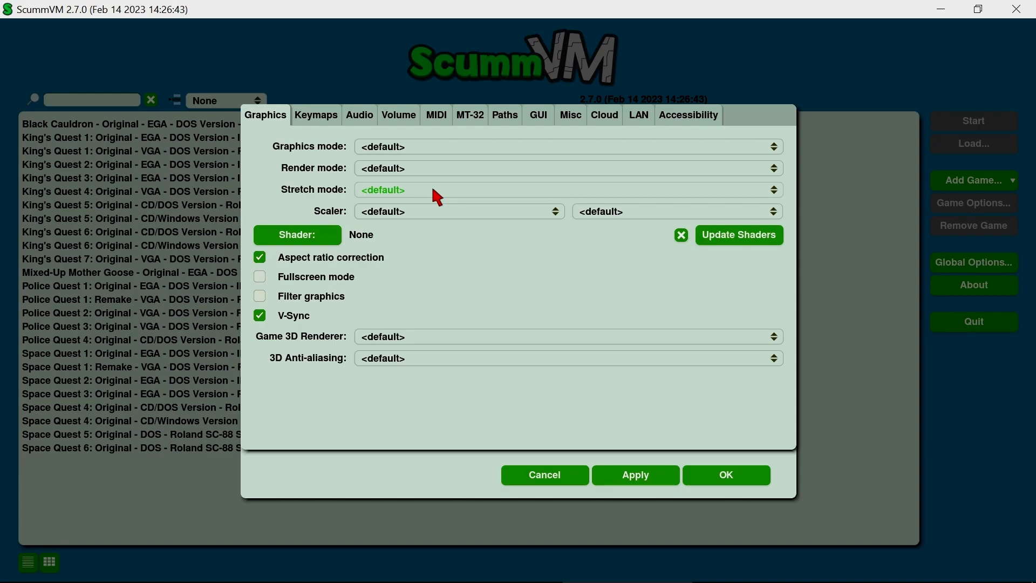
Review the graphics mode and scaler choices, and close the global options without saving.
click(456, 148)
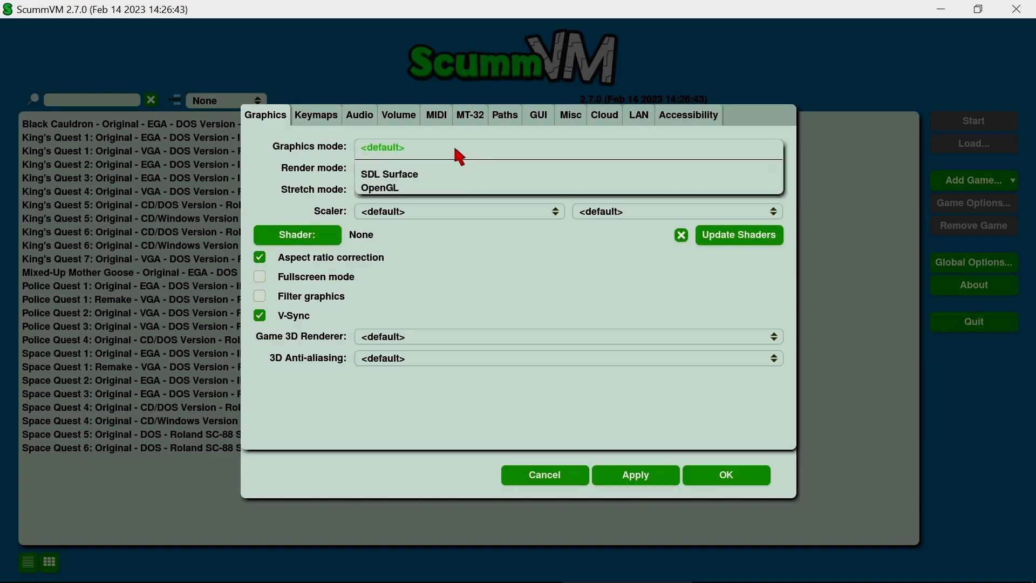
click(456, 151)
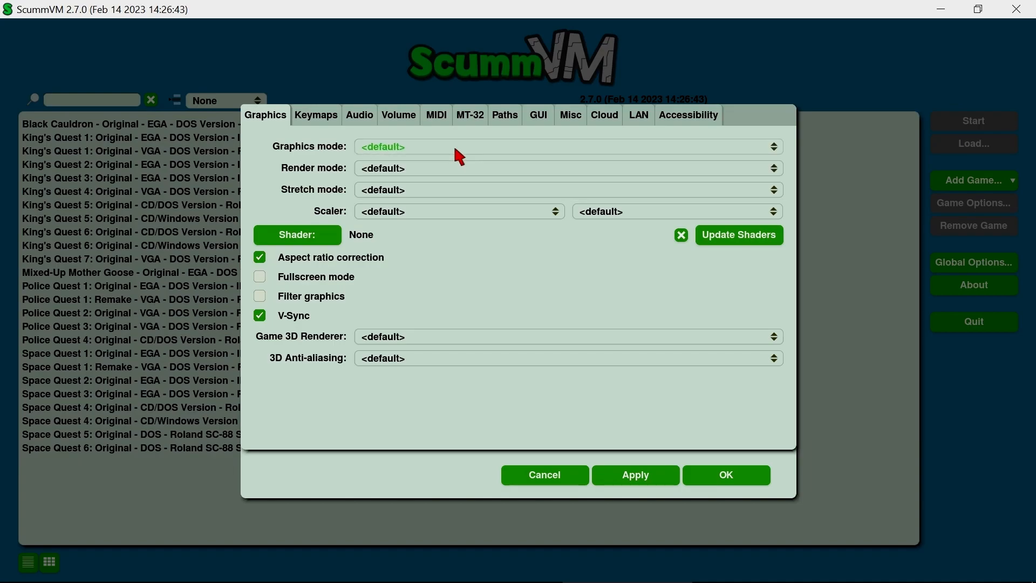
click(430, 212)
click(435, 215)
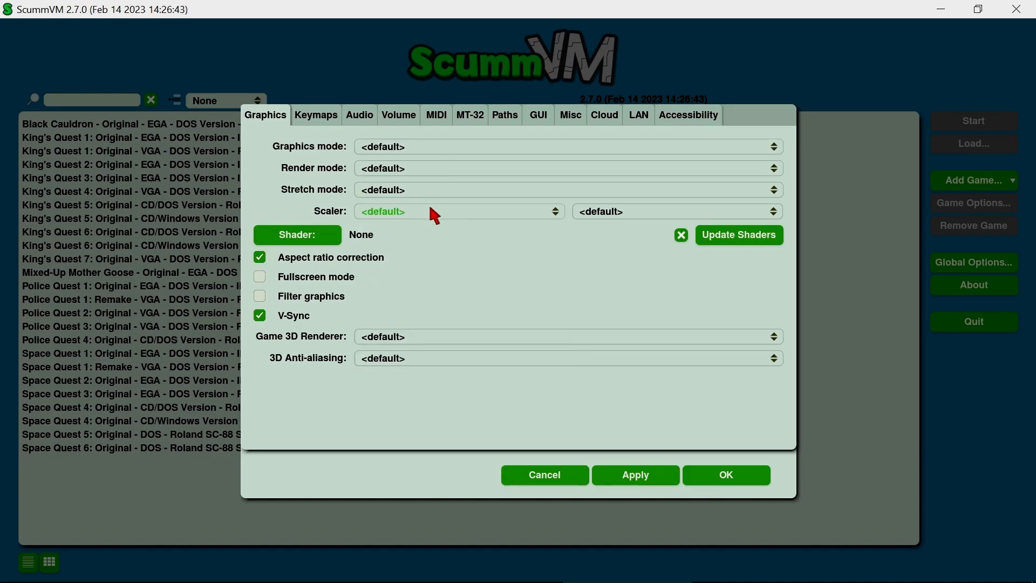
click(645, 215)
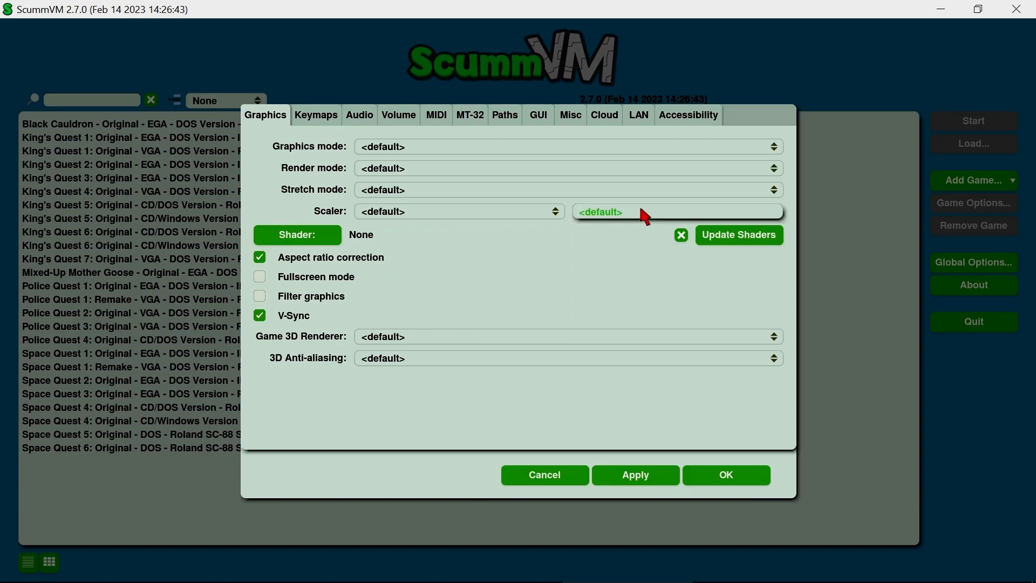
click(644, 215)
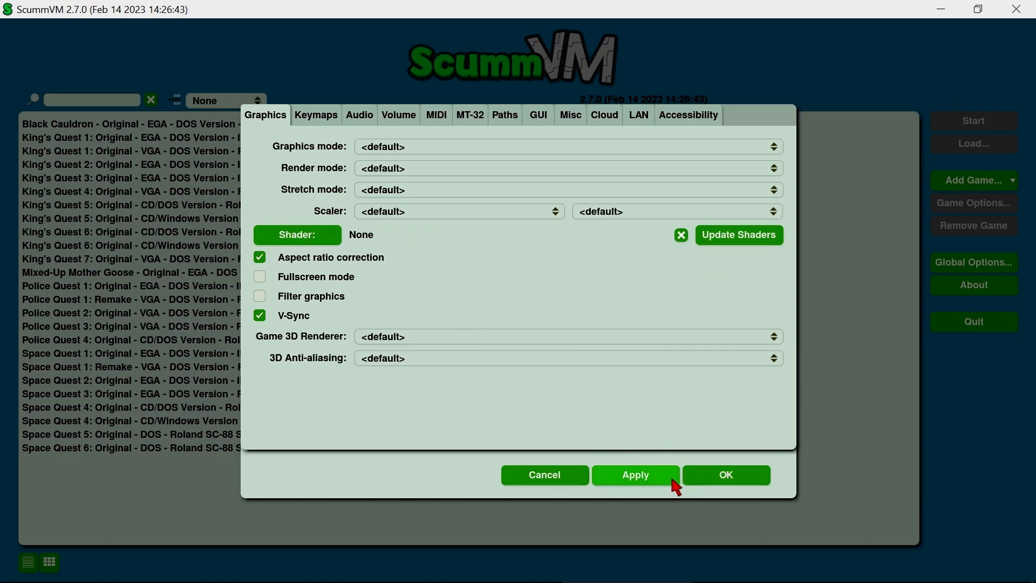
click(543, 476)
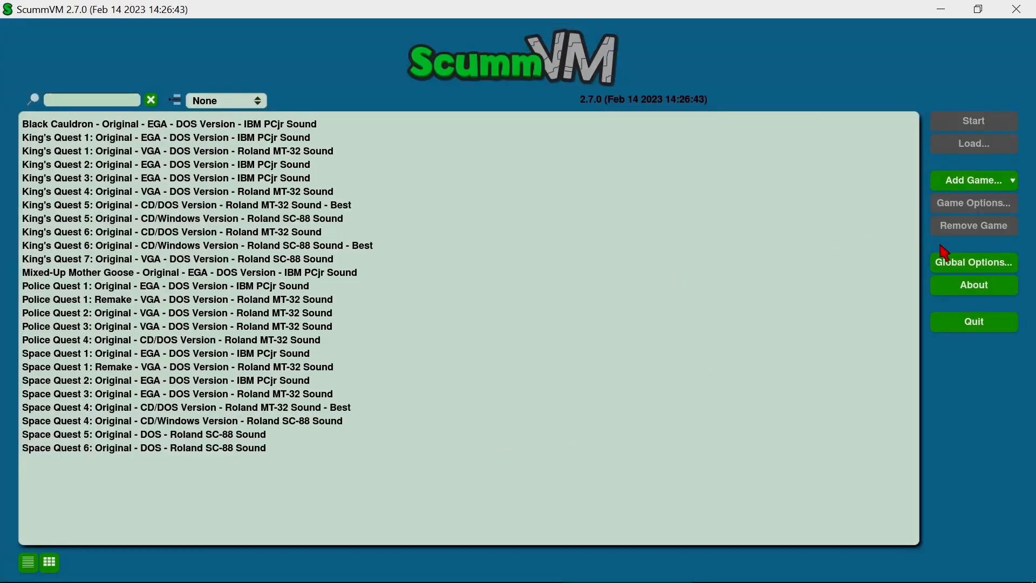
Enable Fullscreen mode in the global graphics options, apply it and close the options.
click(954, 265)
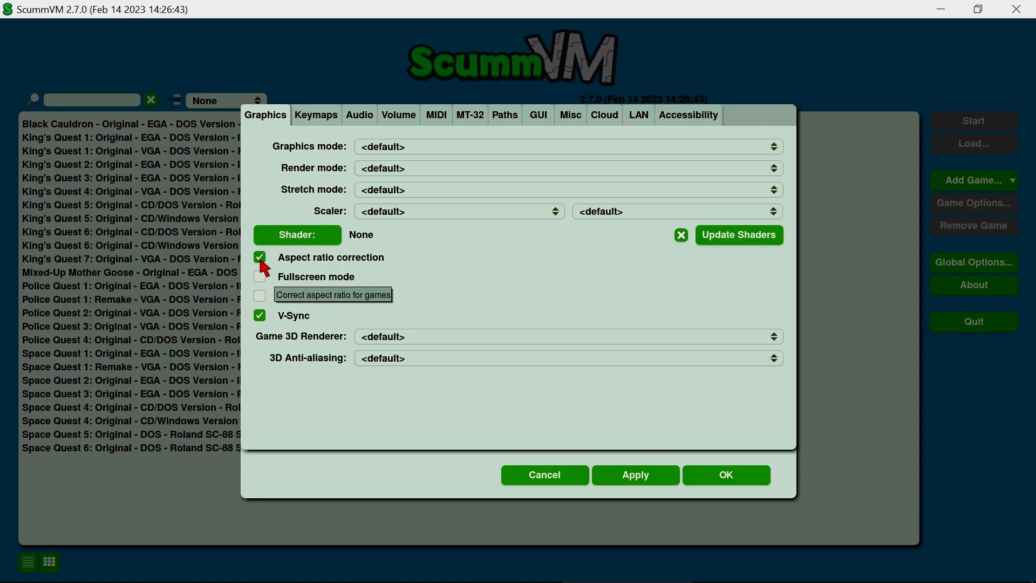
click(326, 280)
click(655, 476)
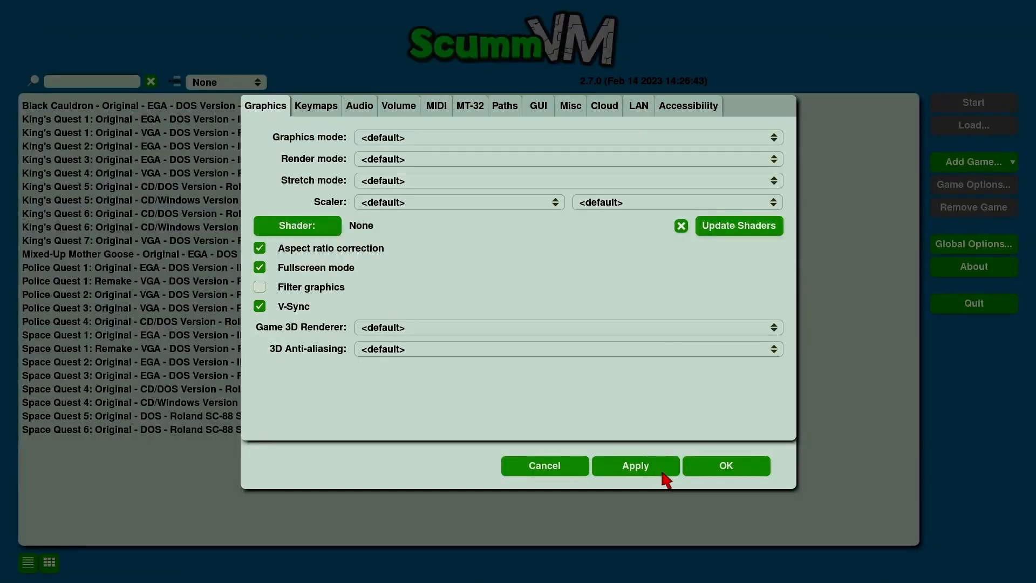
click(750, 467)
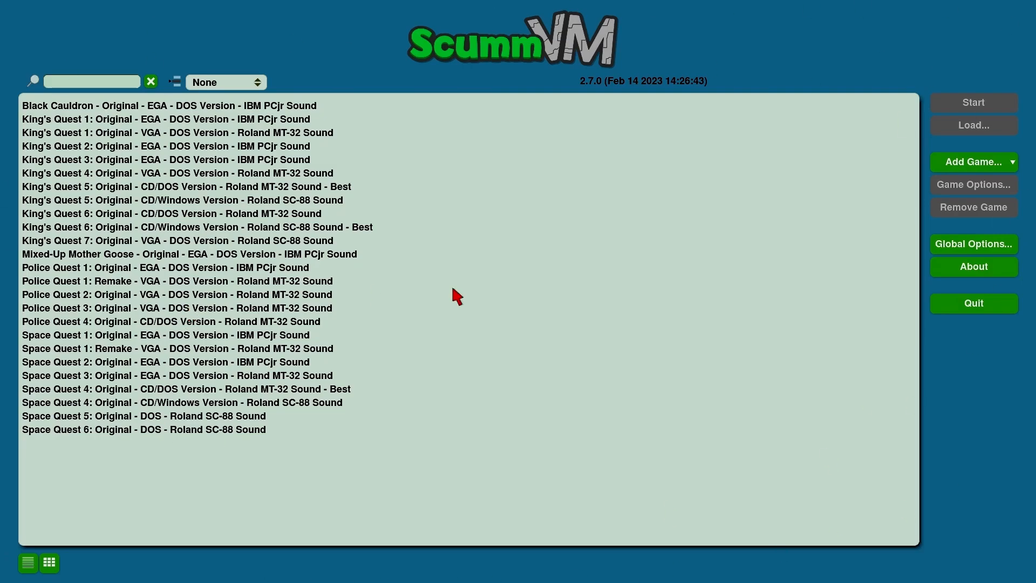
Turn off Fullscreen mode in the global graphics options, apply it and close the options.
click(984, 253)
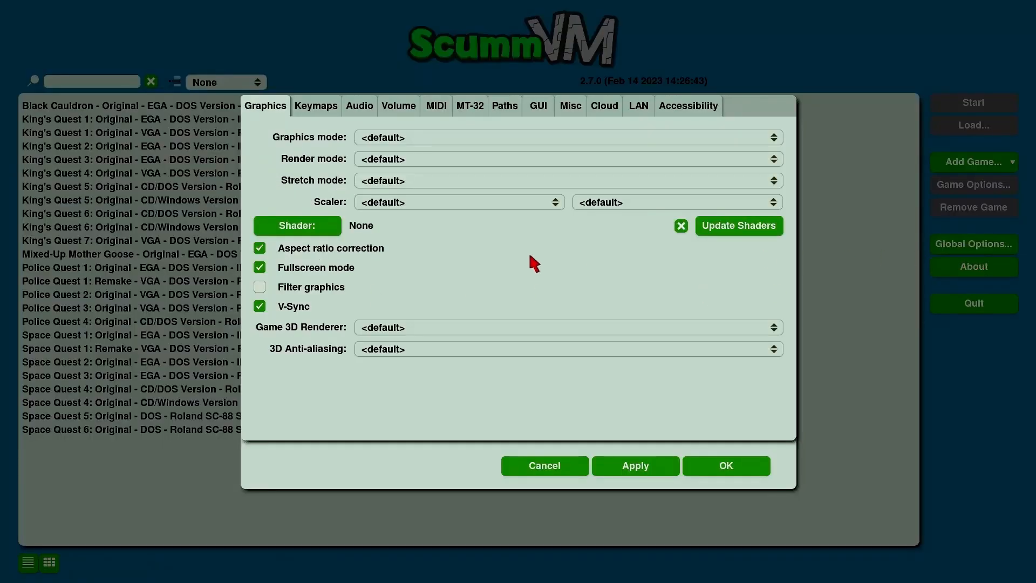
click(319, 268)
click(638, 472)
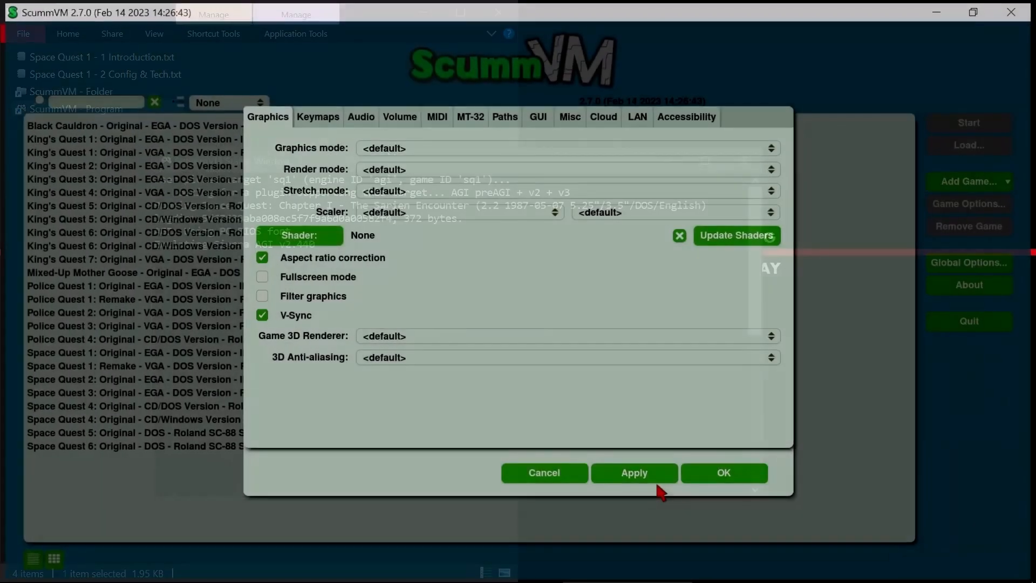
click(697, 482)
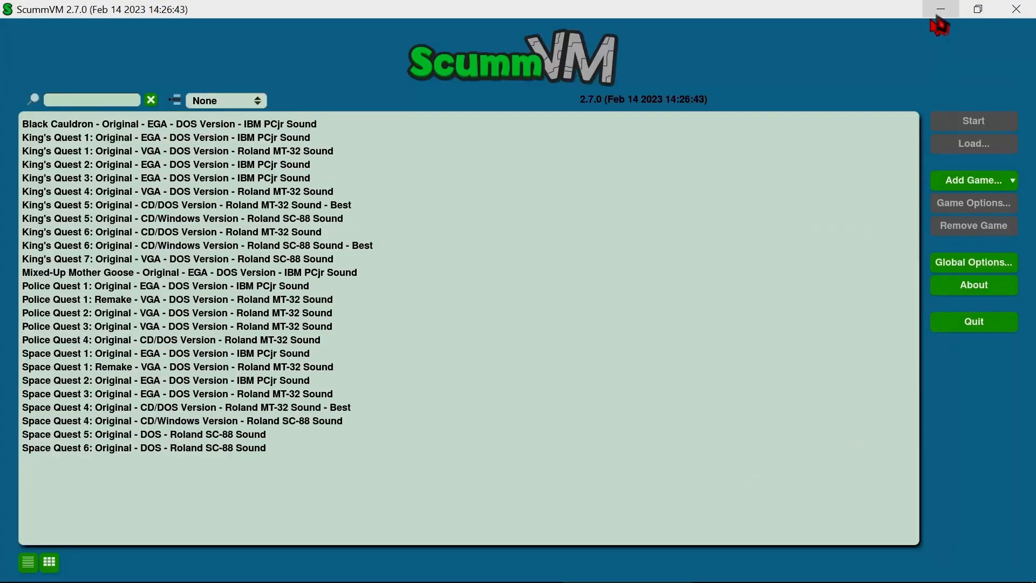
Open the global options and switch Filter graphics on and back off.
click(971, 270)
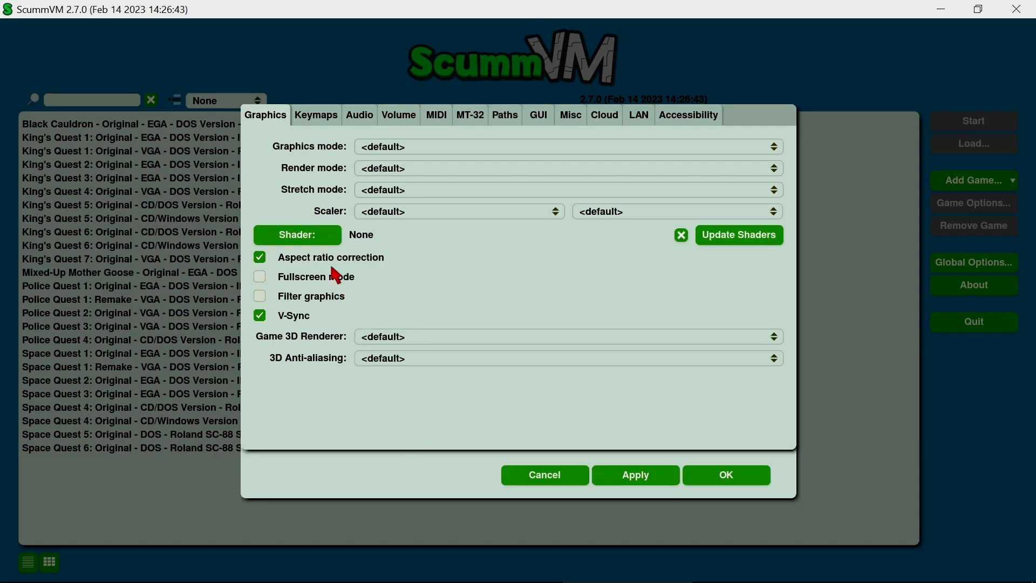
click(317, 296)
click(316, 296)
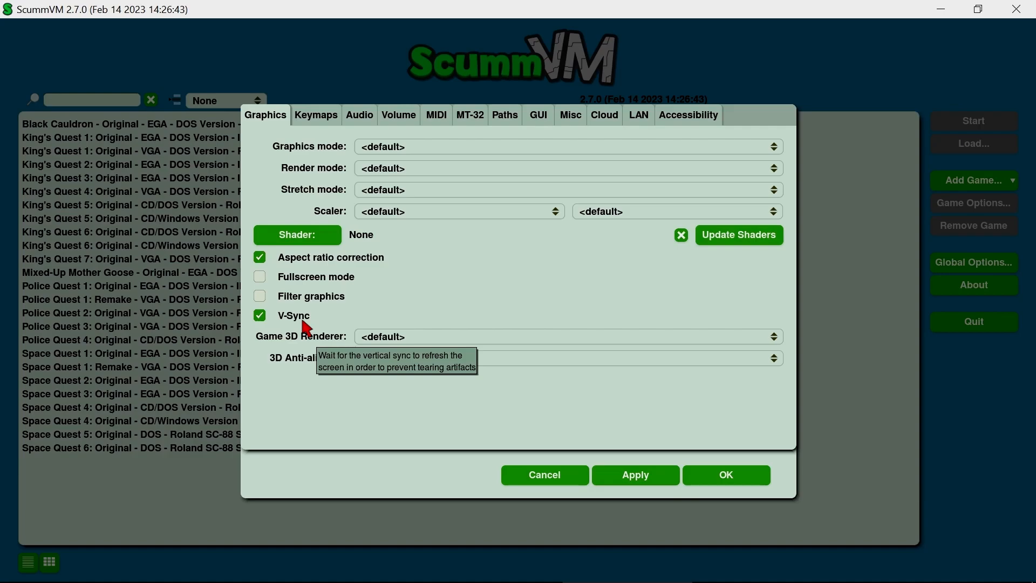
Review the Game 3D Renderer and 3D Anti-aliasing choices, leaving both at <default>, and apply the graphics settings.
click(440, 338)
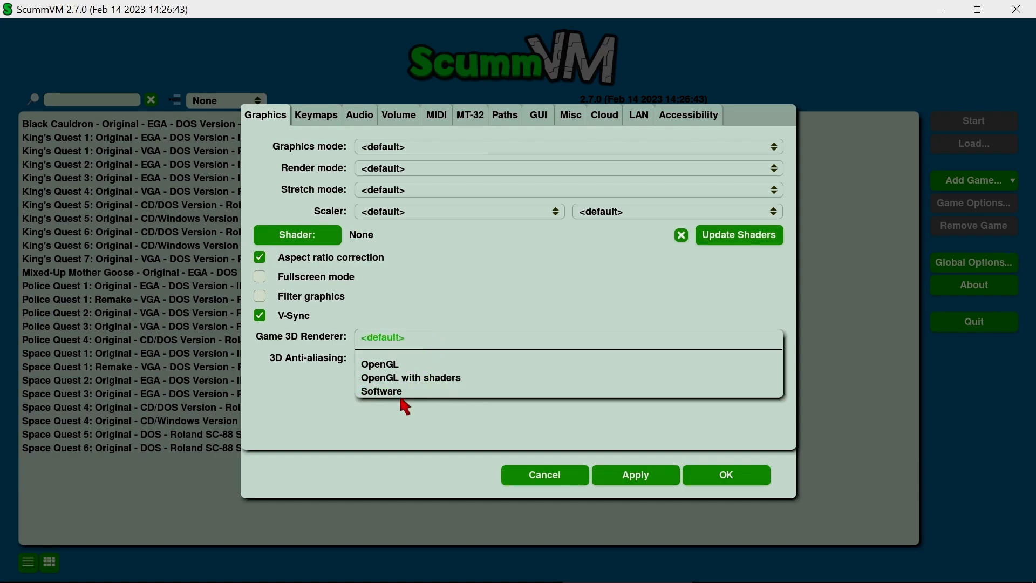
click(413, 342)
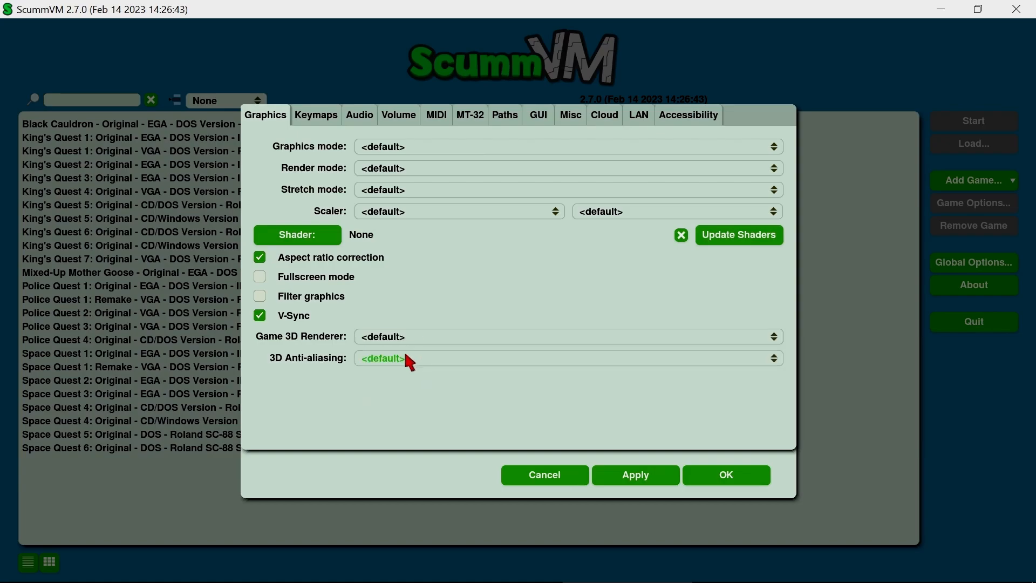
click(404, 369)
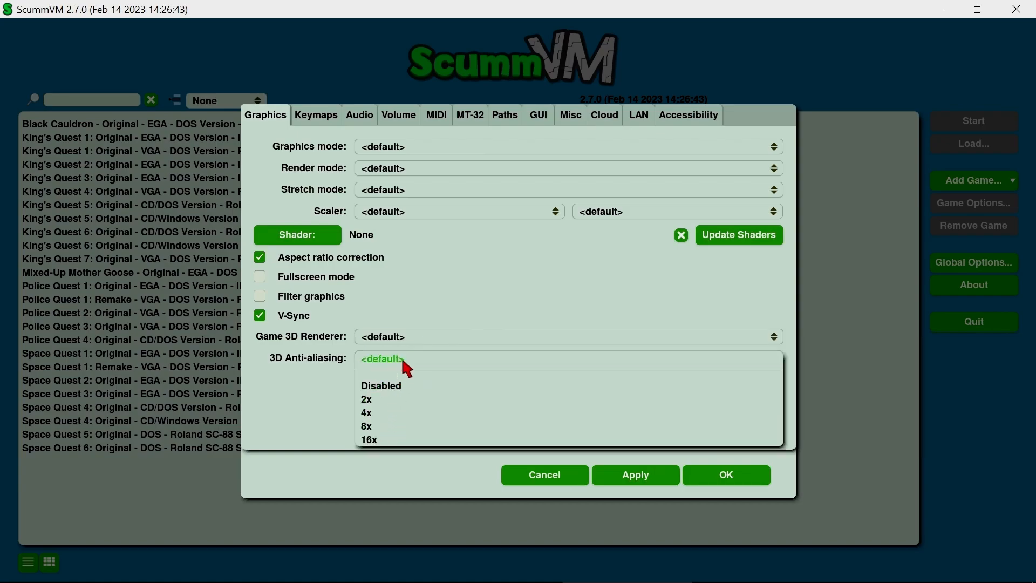
click(408, 369)
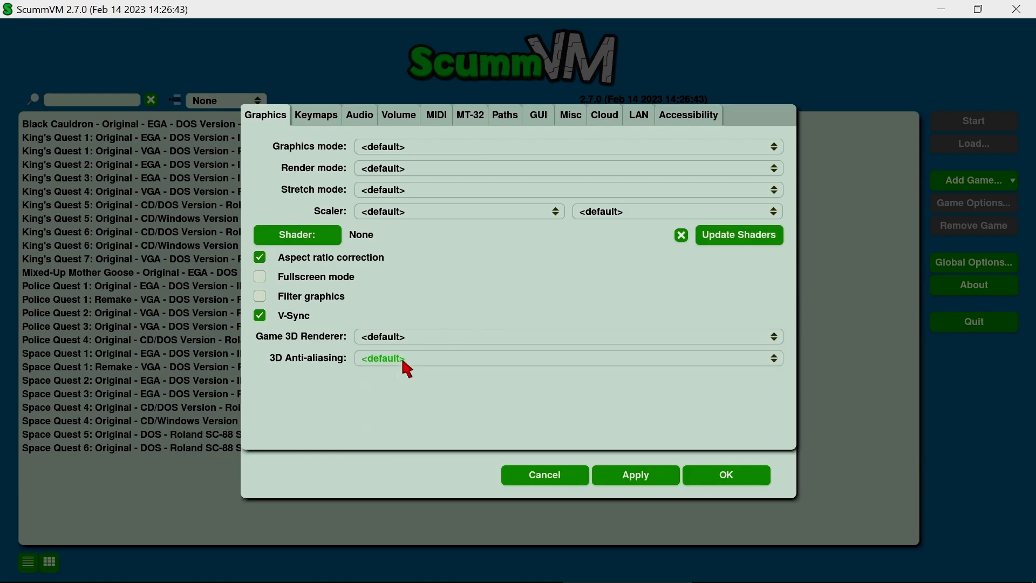
click(653, 478)
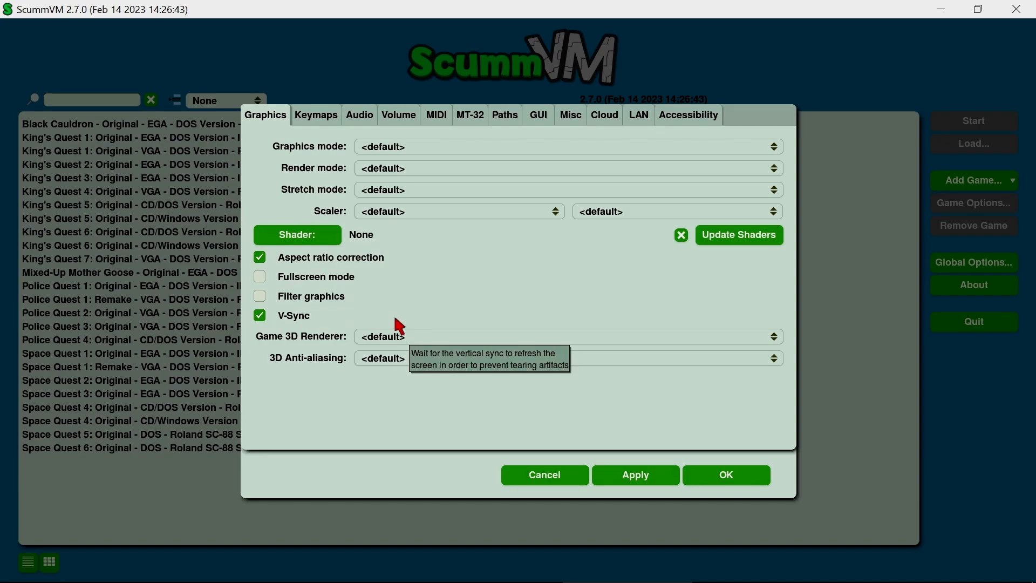
Examine the global and graphics keymaps, comparing the shortcuts with the matching options in the graphics settings.
click(316, 116)
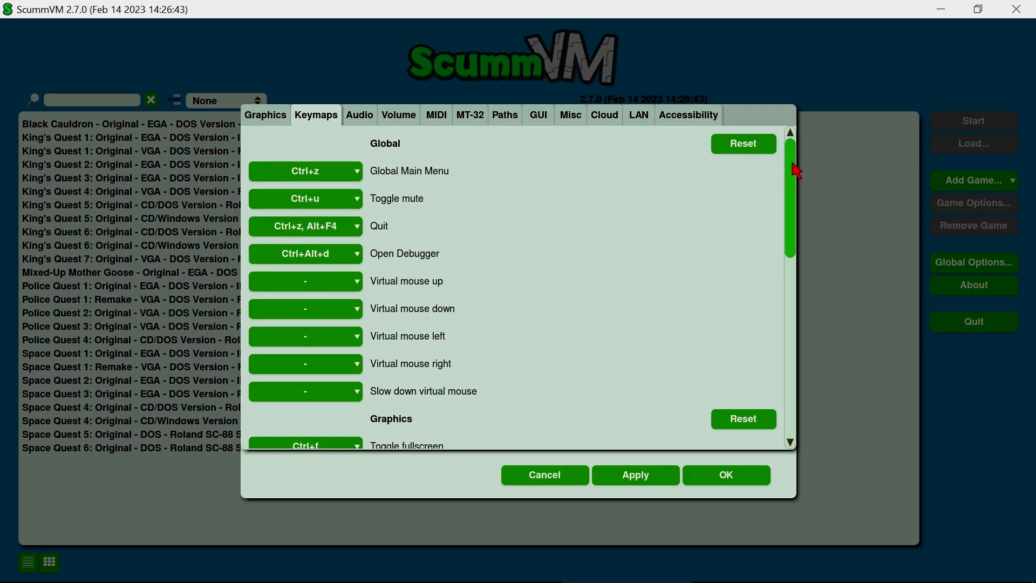
drag(791, 166, 782, 241)
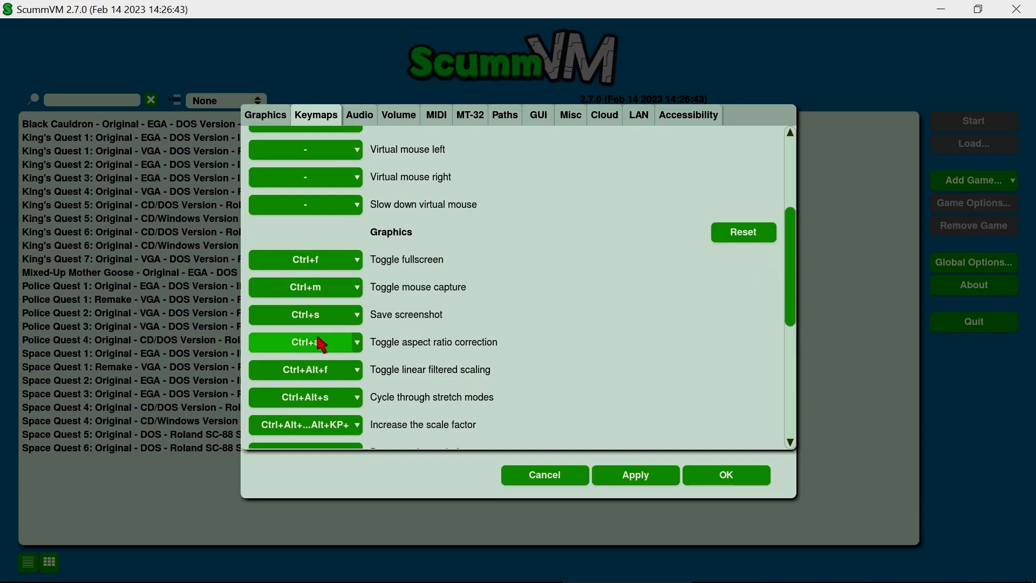
click(277, 118)
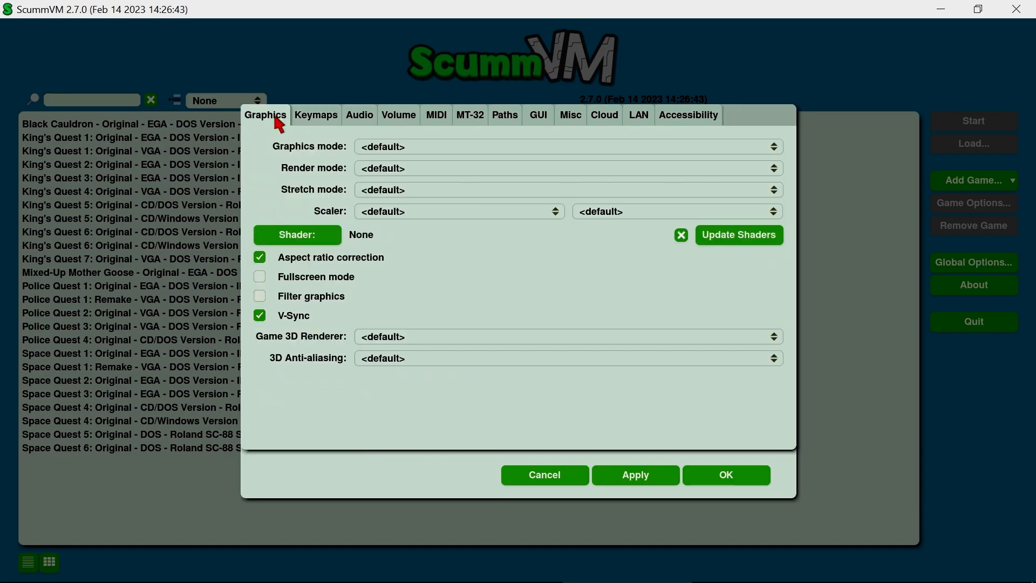
click(318, 122)
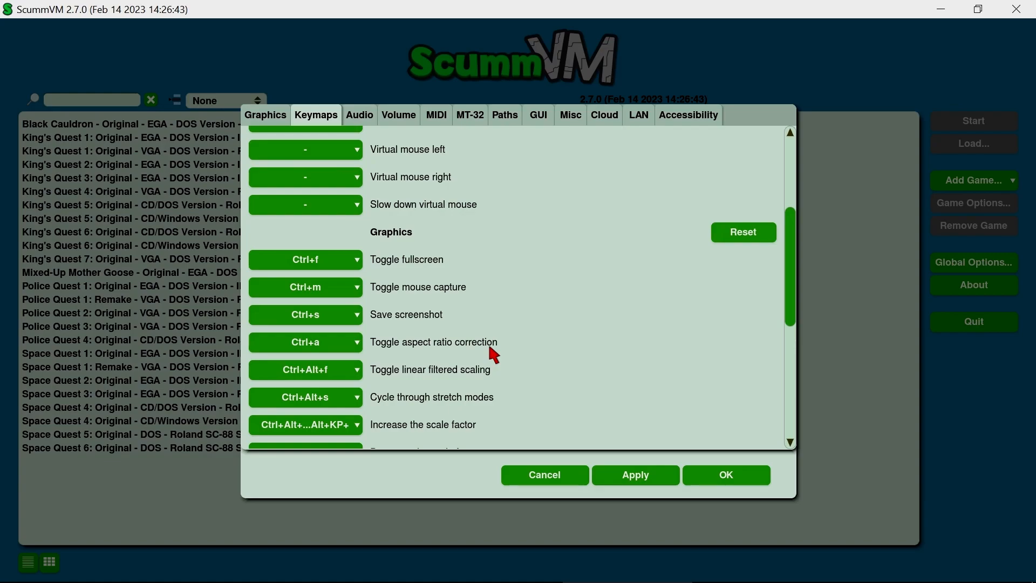
click(282, 120)
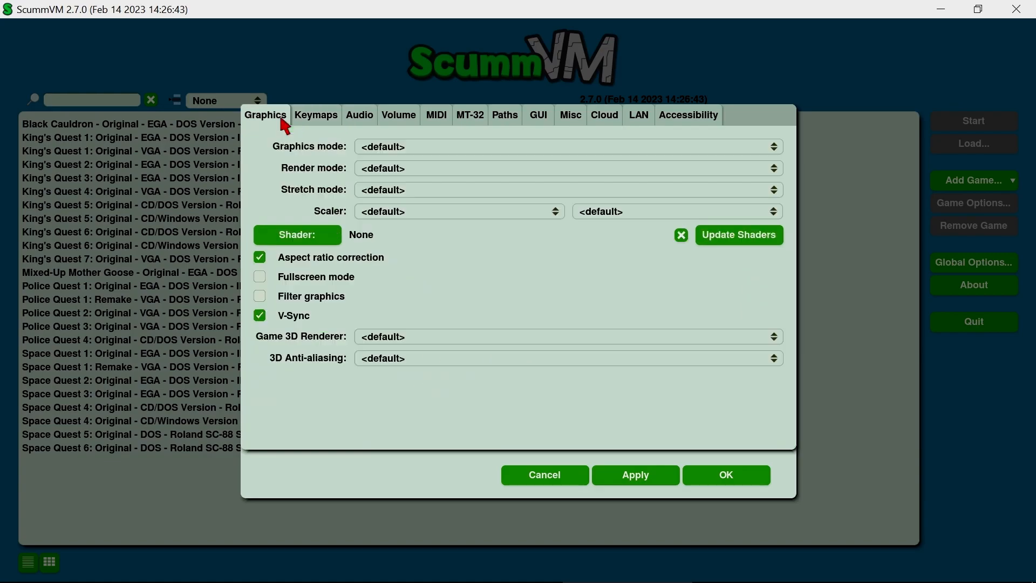
click(318, 122)
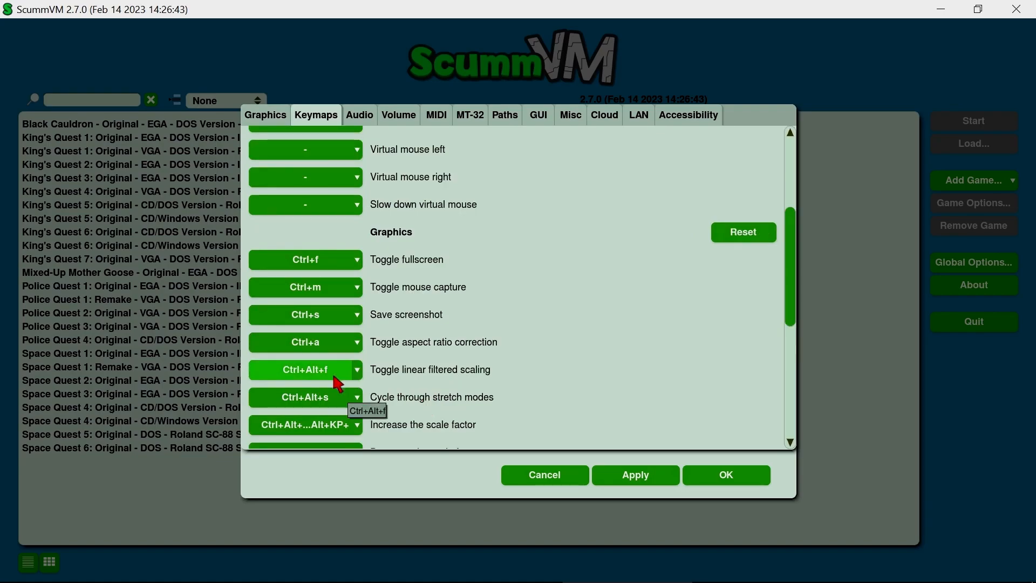
Try to replace the Toggle fullscreen mapping with Alt+Return, then to remove extra shortcuts with Esc, Del and Backspace.
click(323, 270)
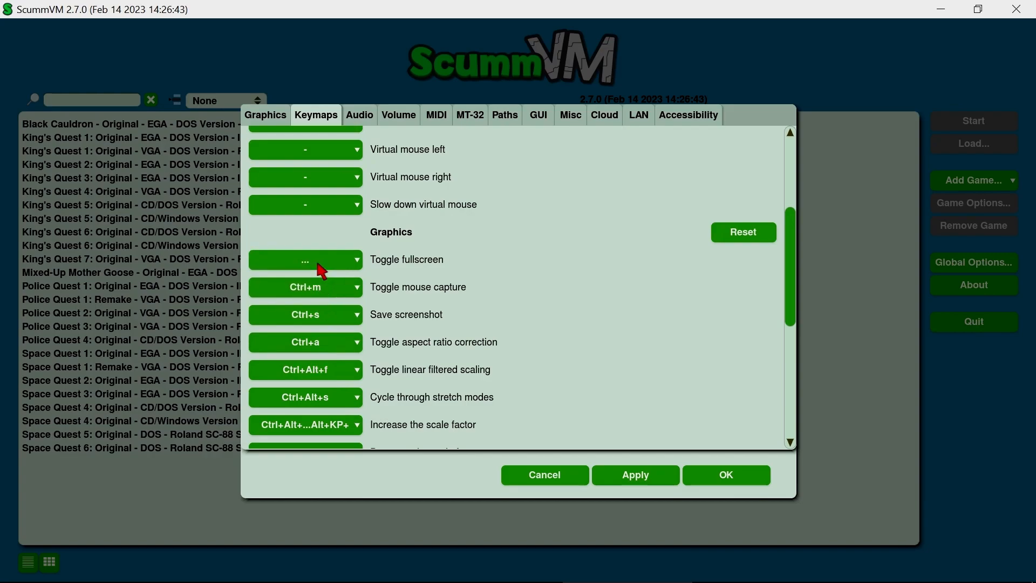
key(alt+Return)
click(327, 267)
key(Escape)
click(329, 270)
key(Delete)
click(329, 271)
key(BackSpace)
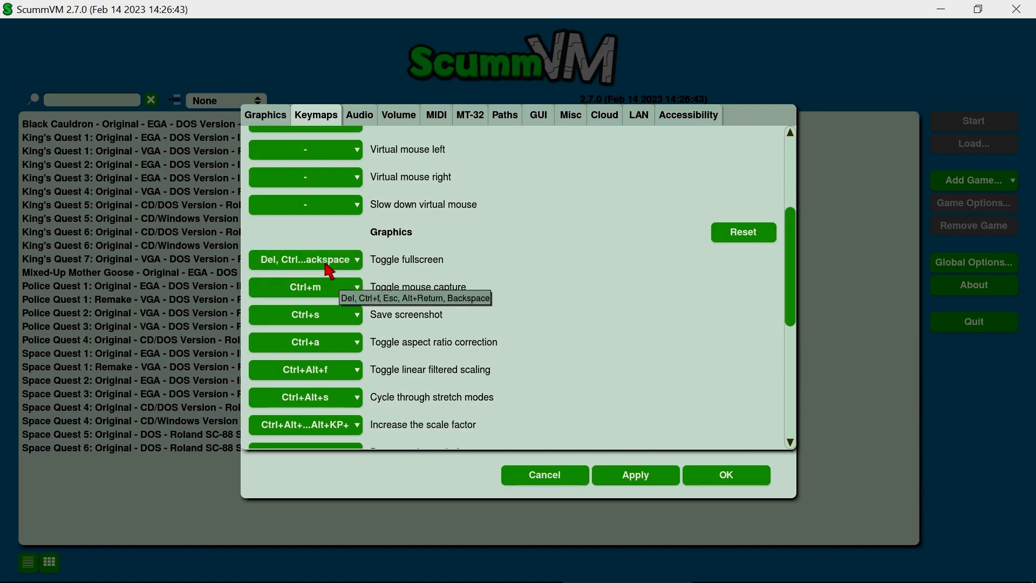
Try to get rid of the accumulated Toggle fullscreen shortcuts by repeatedly remapping the action with mouse buttons.
click(330, 271)
click(330, 271)
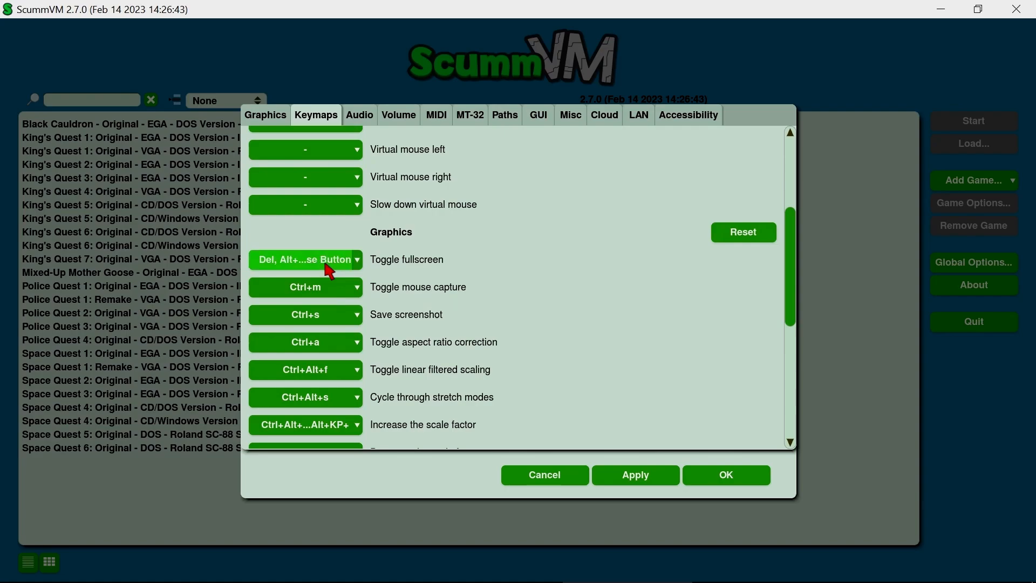
click(329, 271)
right_click(329, 271)
click(329, 271)
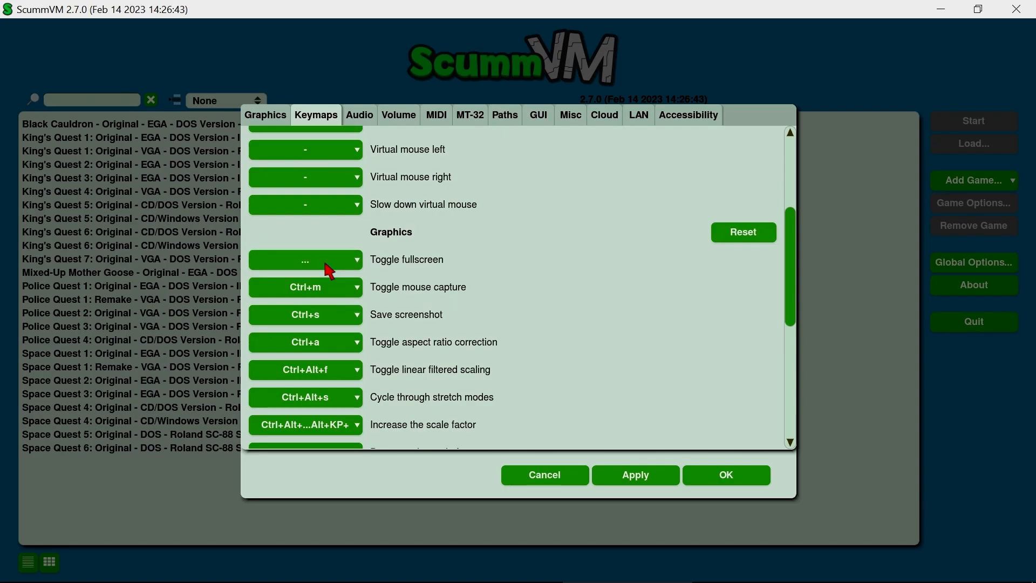
click(330, 271)
click(329, 271)
click(329, 271)
scroll(510, 287, up, 6)
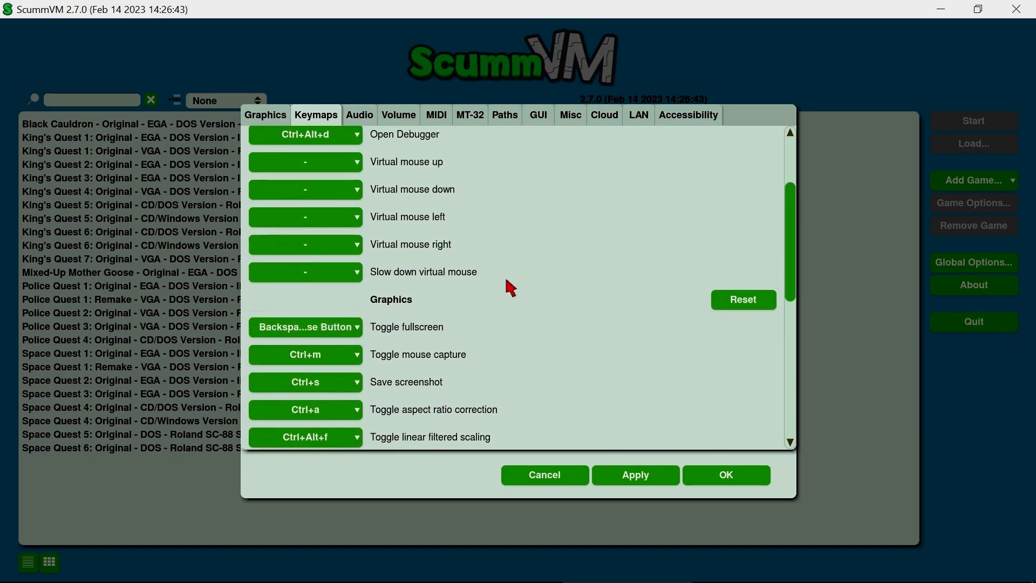
scroll(507, 281, down, 6)
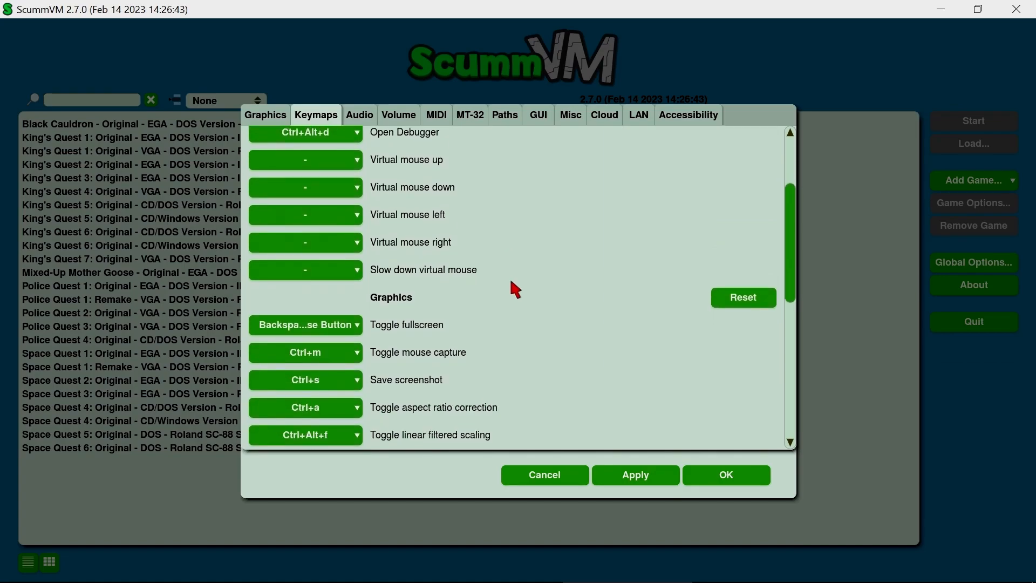
scroll(515, 289, down, 9)
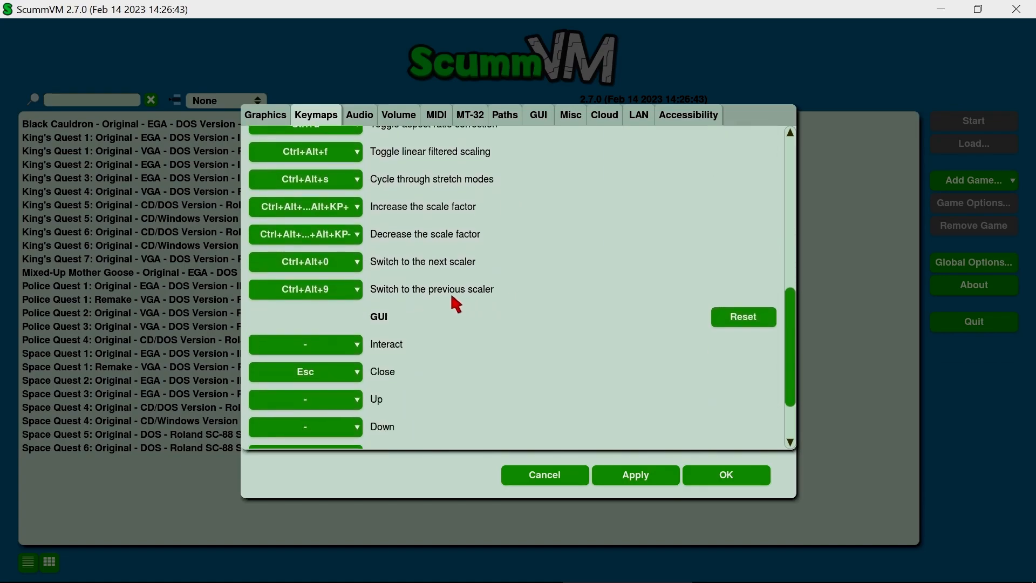
scroll(450, 291, up, 3)
scroll(405, 301, up, 4)
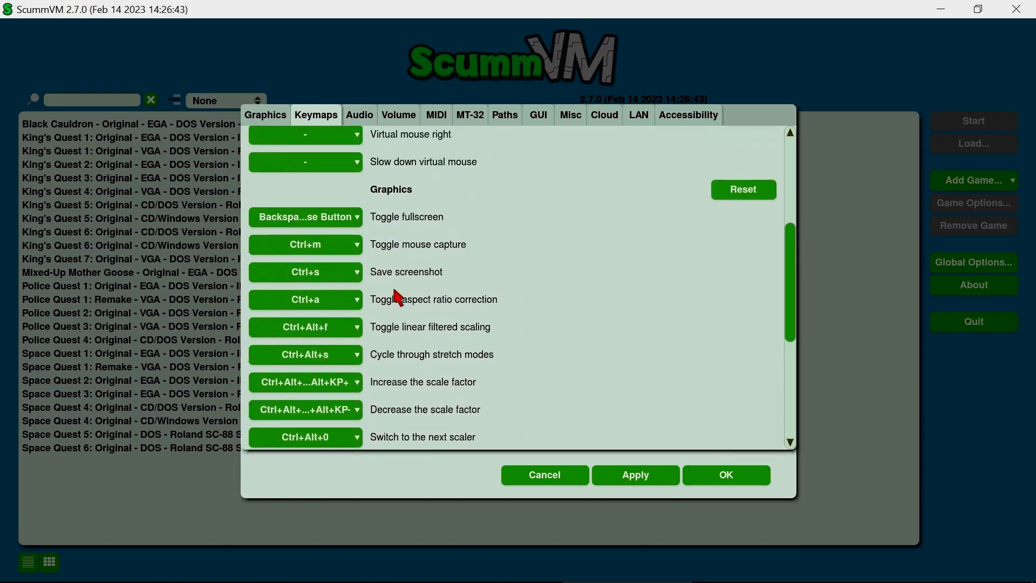
click(309, 223)
click(309, 223)
click(308, 223)
click(309, 223)
click(309, 224)
click(309, 224)
click(309, 223)
click(309, 224)
click(308, 223)
click(309, 223)
Clear the Toggle fullscreen mapping and assign Alt+Return to it.
click(358, 216)
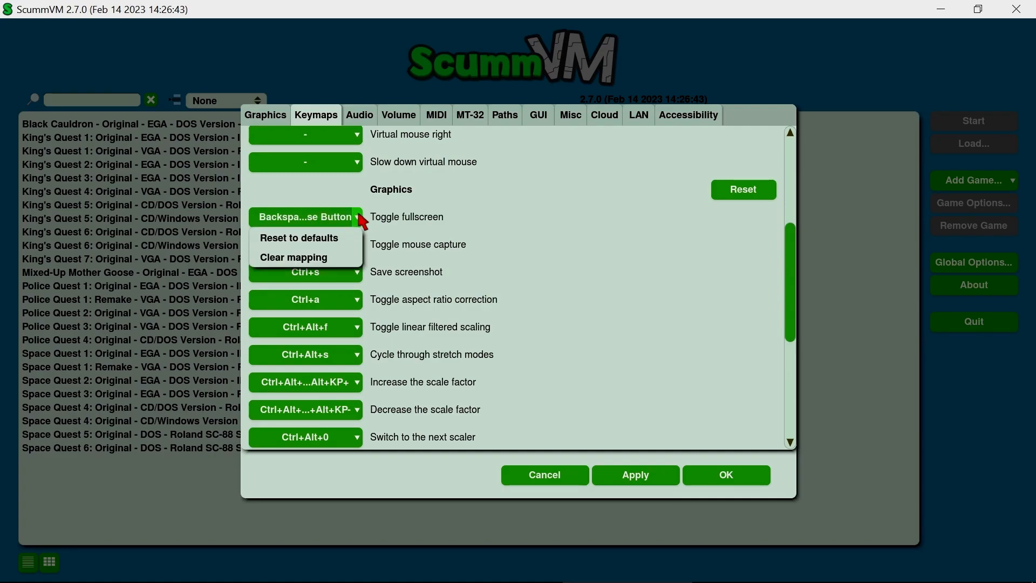
click(311, 257)
click(314, 222)
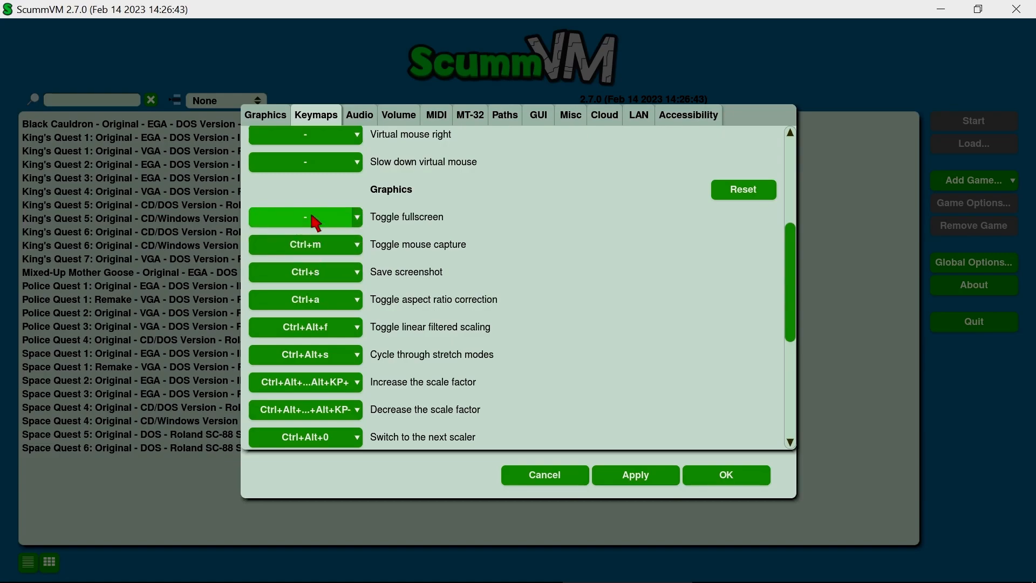
key(alt+Return)
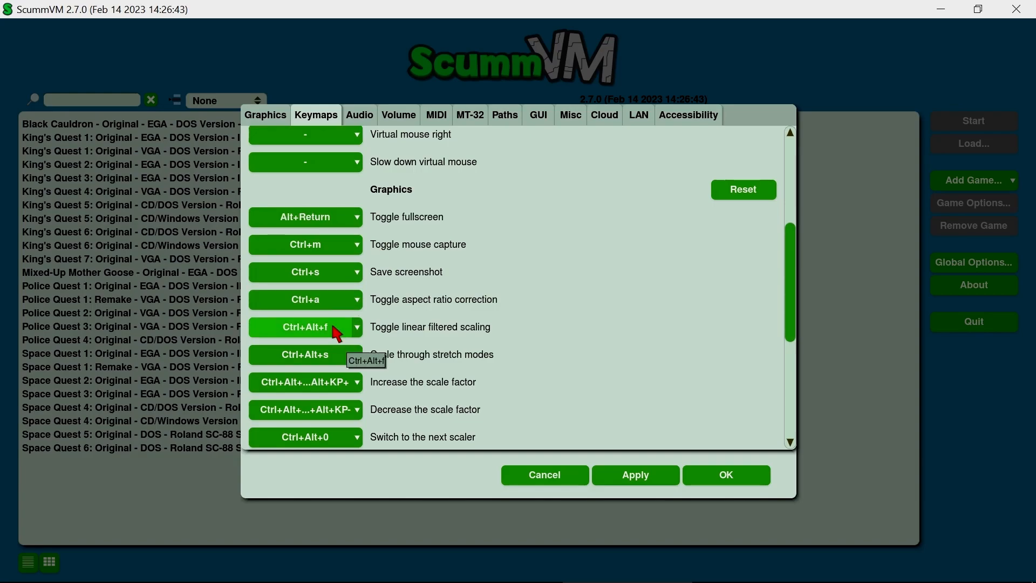
Clear the Toggle linear filtered scaling mapping and assign Ctrl+f to it.
click(355, 328)
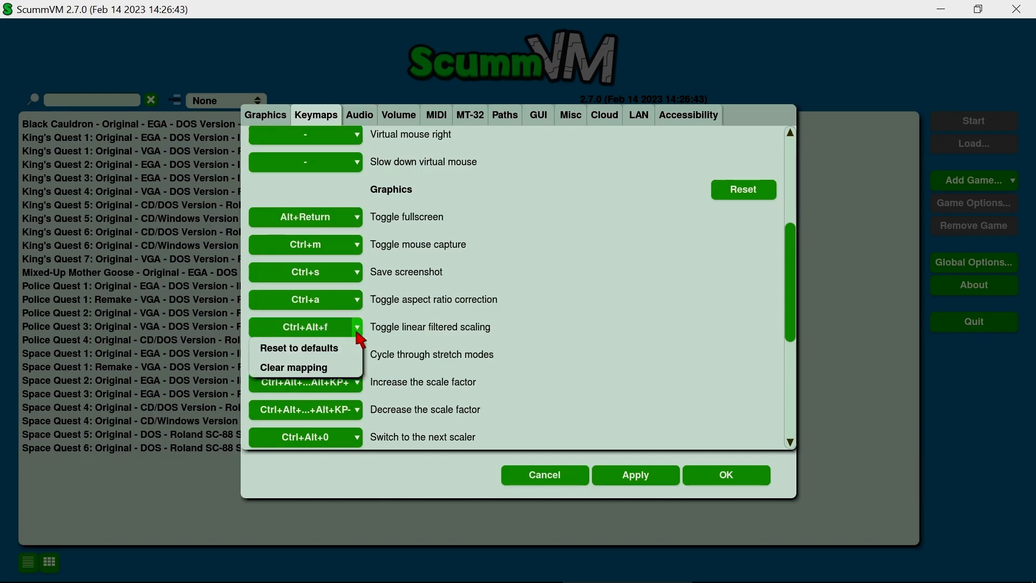
click(323, 367)
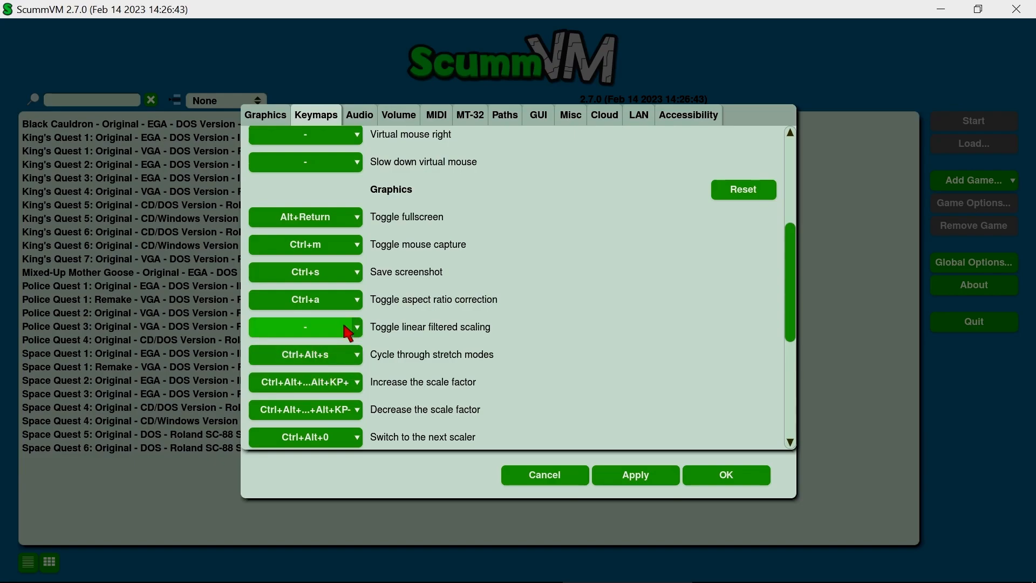
click(340, 327)
key(ctrl+f)
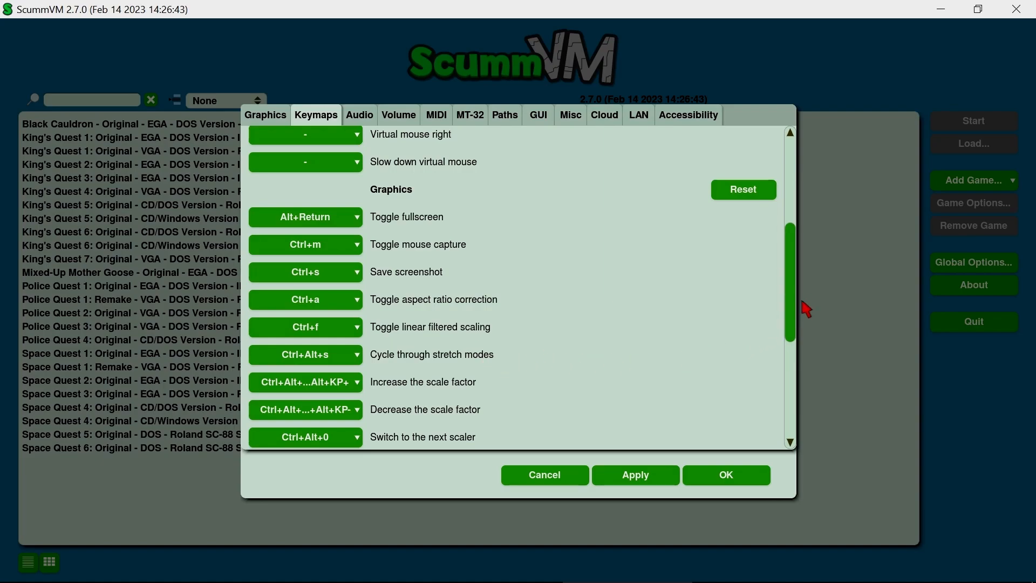
Look over the remaining keymaps, including the GUI group, and apply the changed mappings.
drag(792, 271, 782, 372)
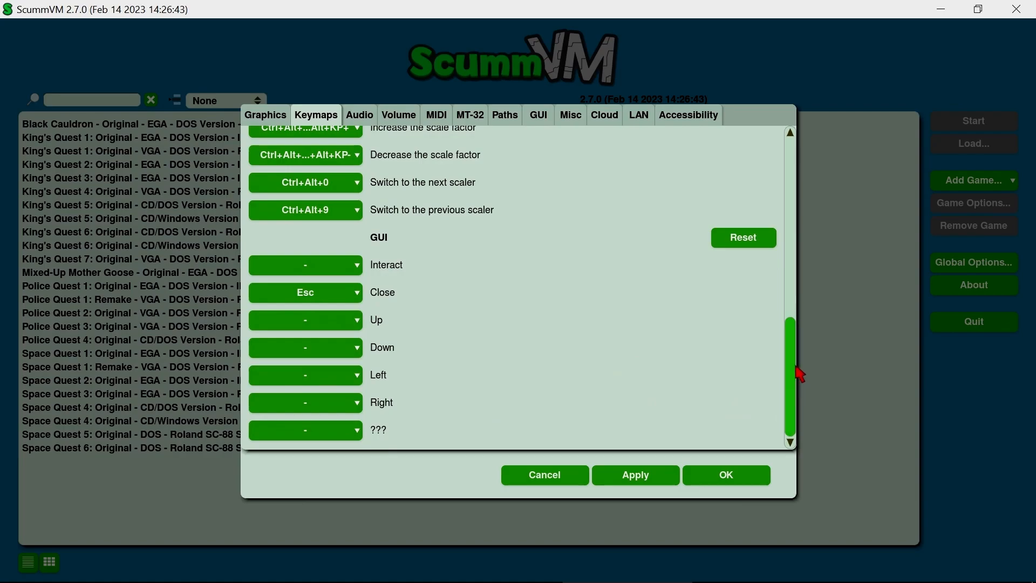
drag(797, 366, 773, 192)
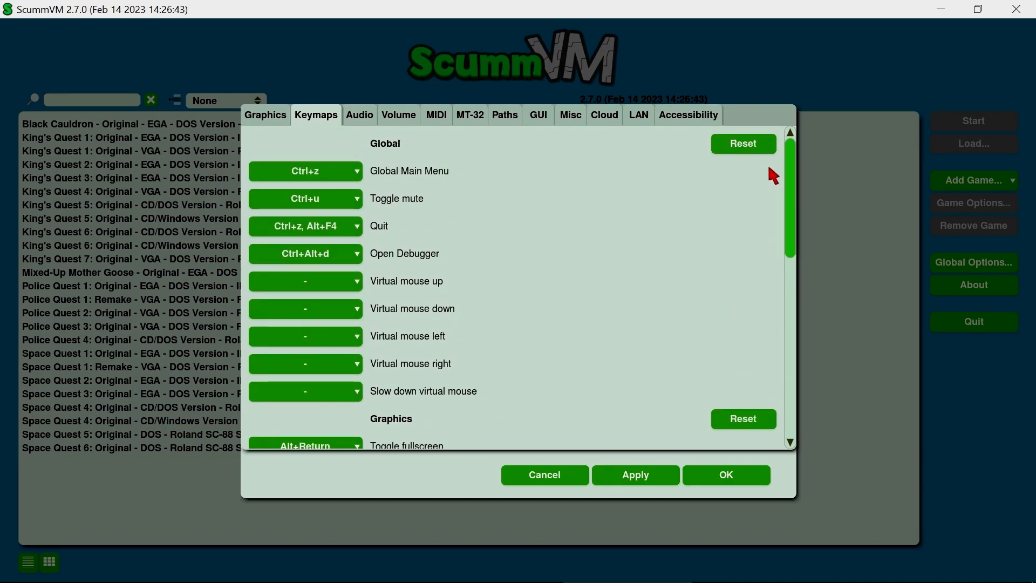
scroll(767, 186, down, 2)
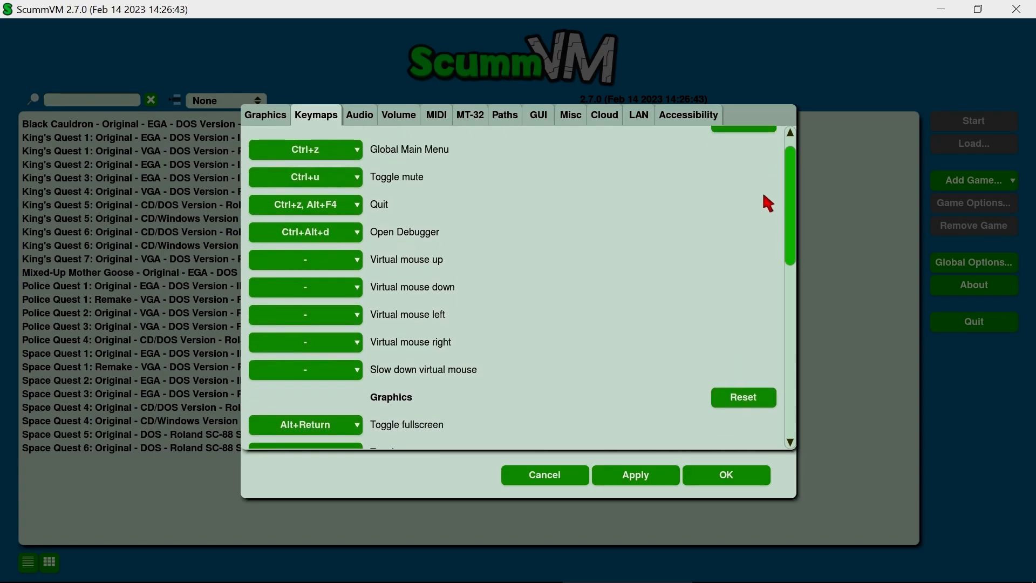
scroll(774, 162, up, 2)
click(642, 477)
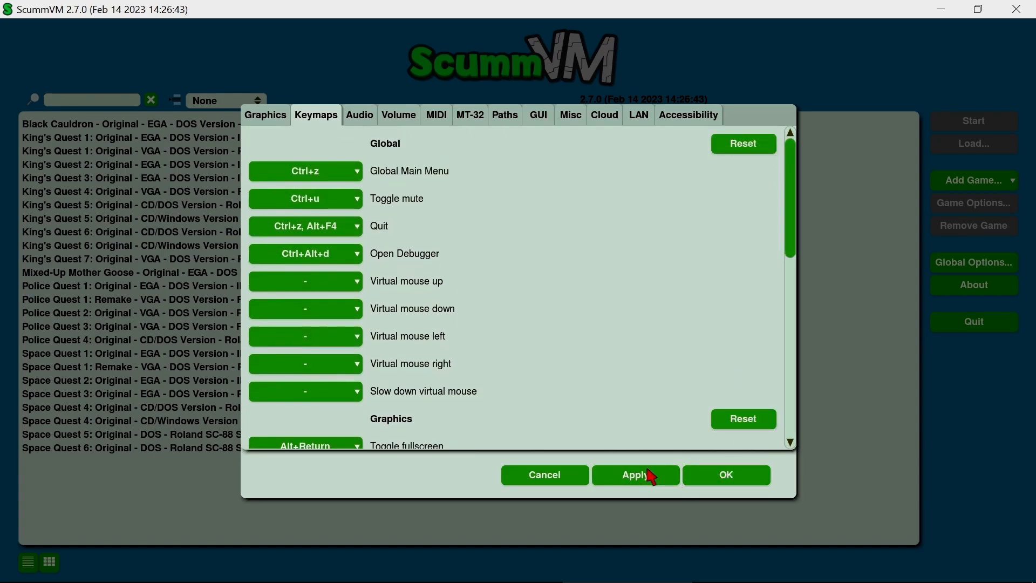
Keep the preferred audio device at <default> and look over the subtitle and volume settings.
click(362, 120)
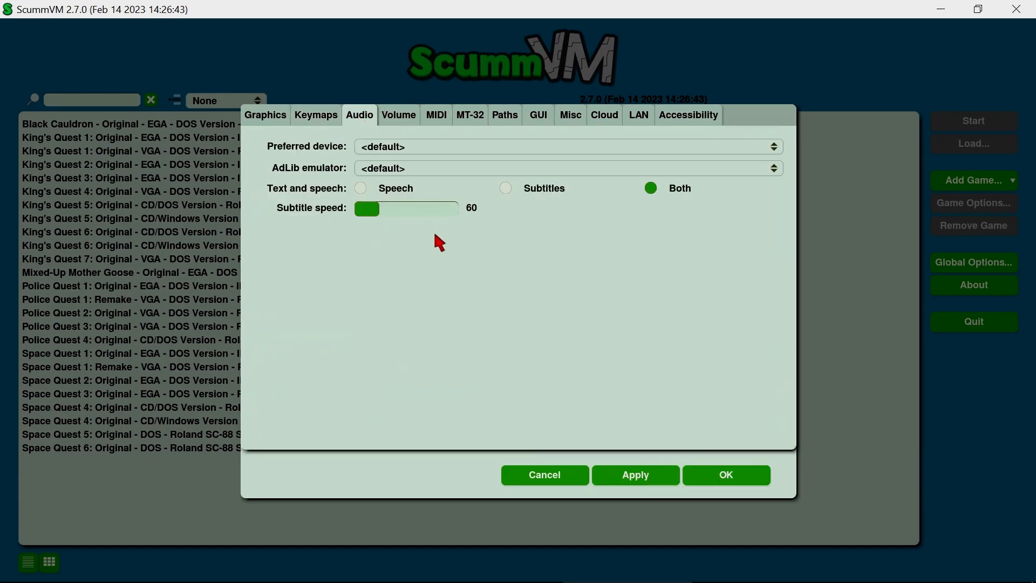
click(410, 147)
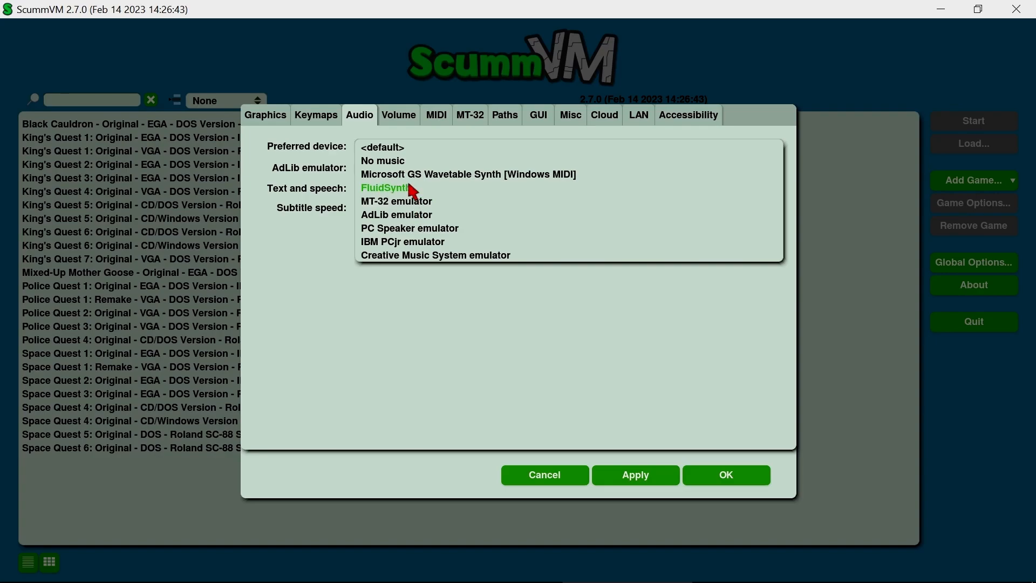
click(403, 148)
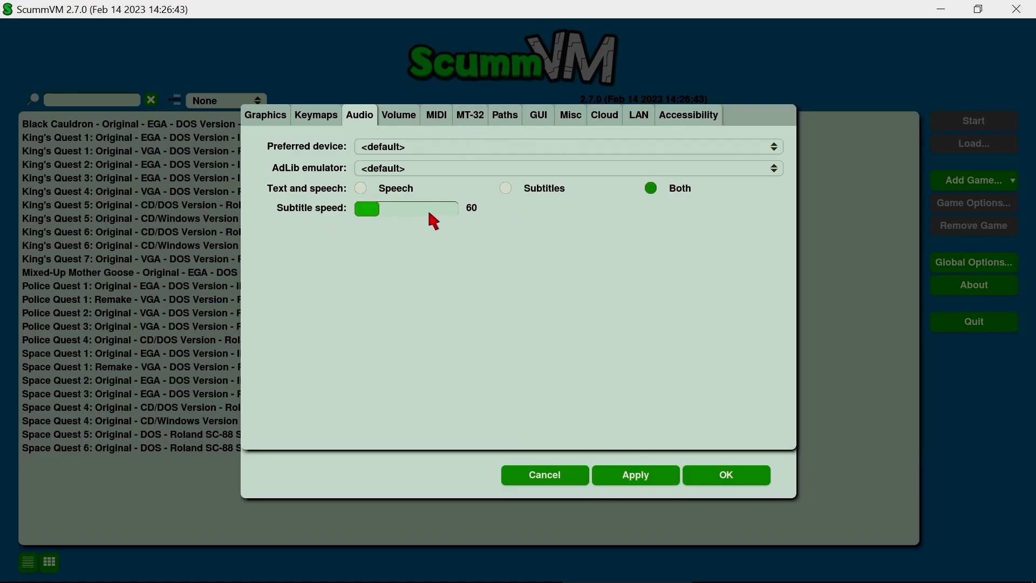
click(399, 114)
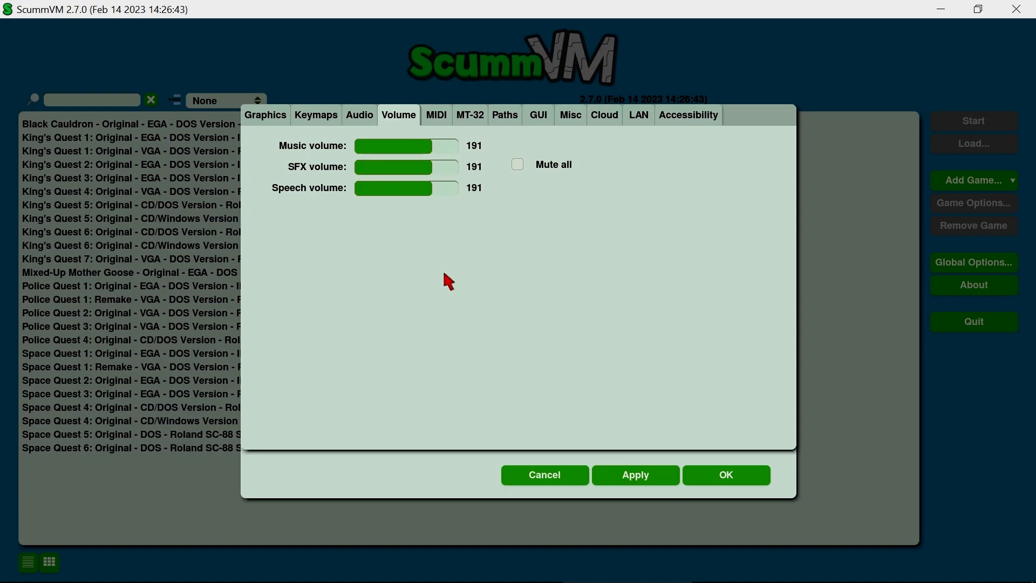
Keep the General MIDI device on Don't use General MIDI music.
click(443, 116)
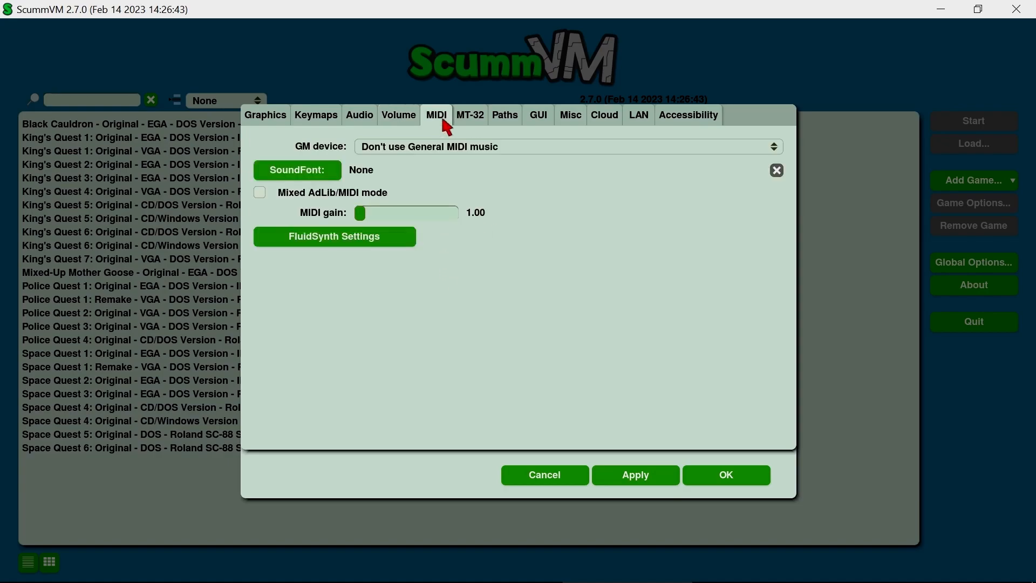
click(462, 147)
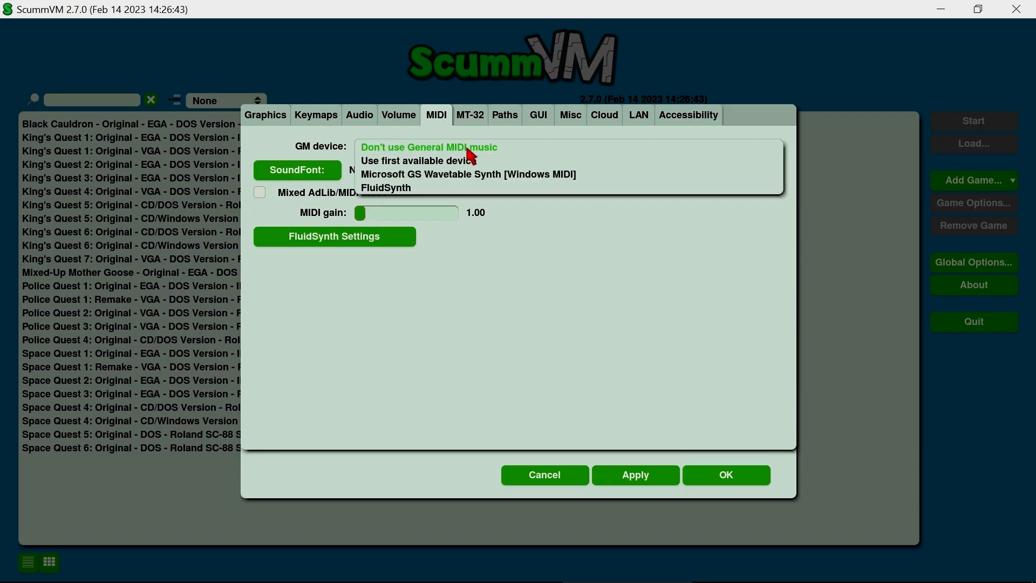
click(540, 148)
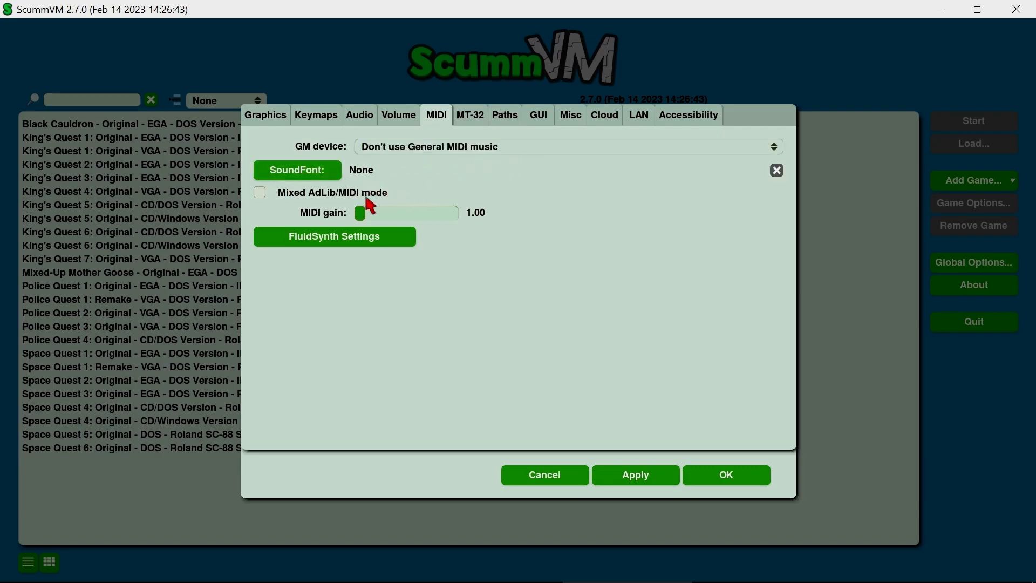
Review the FluidSynth reverb, chorus and interpolation settings, accept them and apply the MIDI options.
click(411, 237)
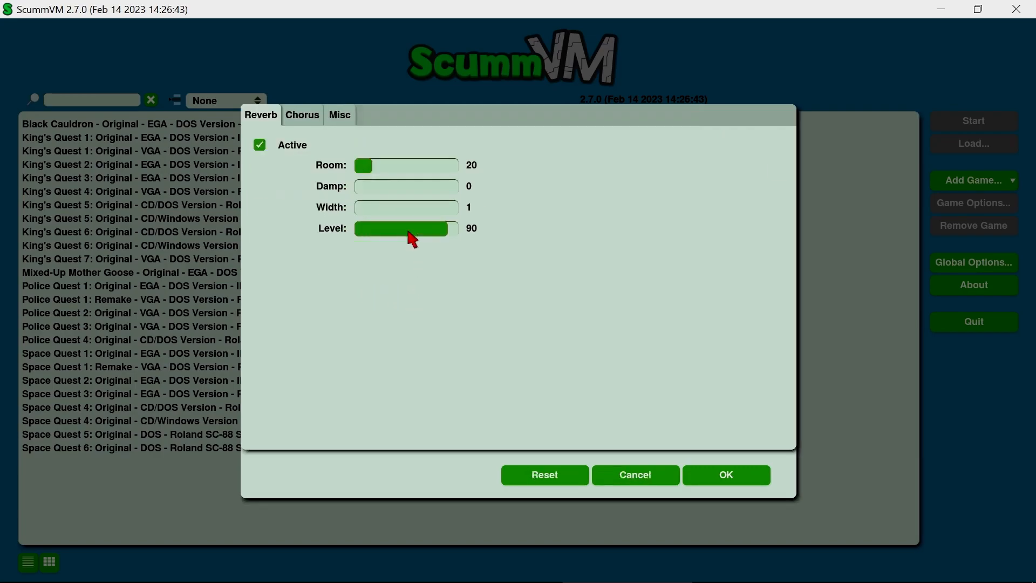
click(307, 118)
click(277, 117)
click(646, 473)
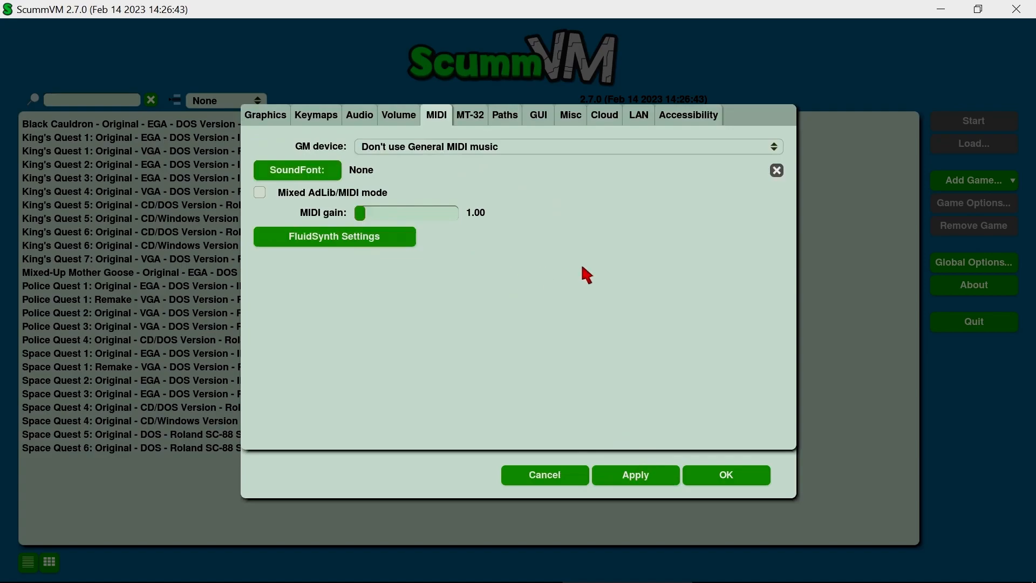
click(318, 236)
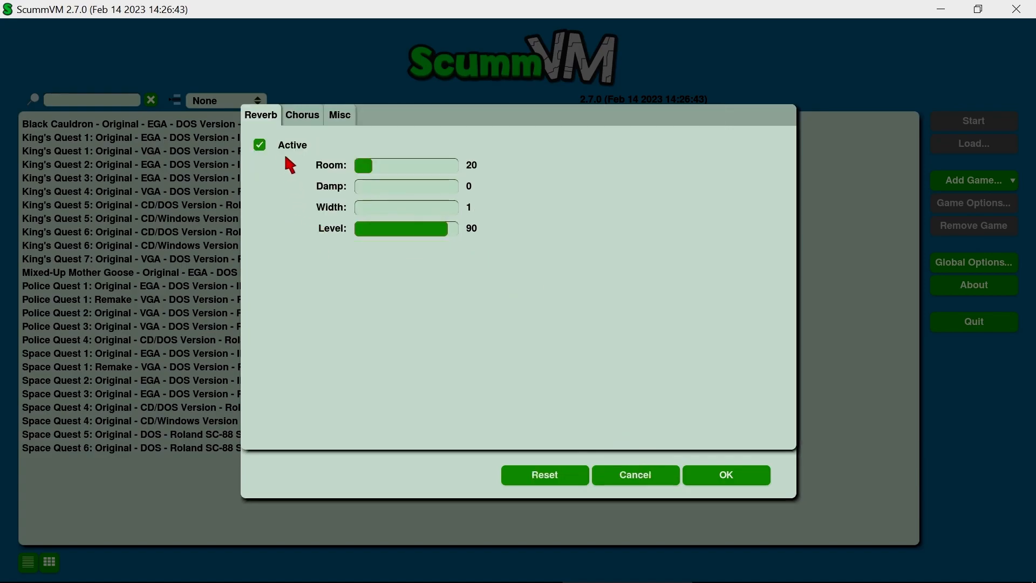
click(314, 122)
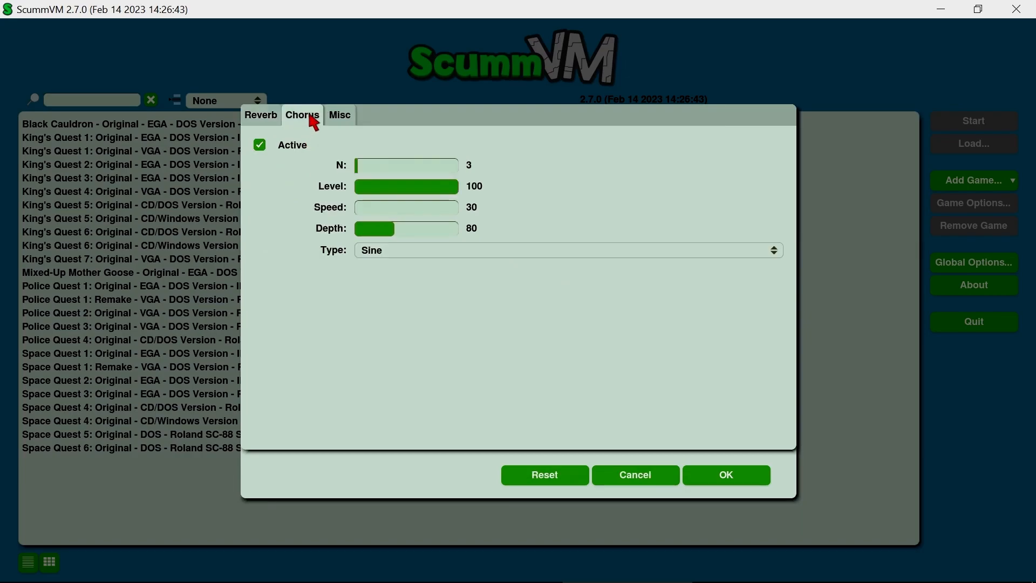
click(353, 123)
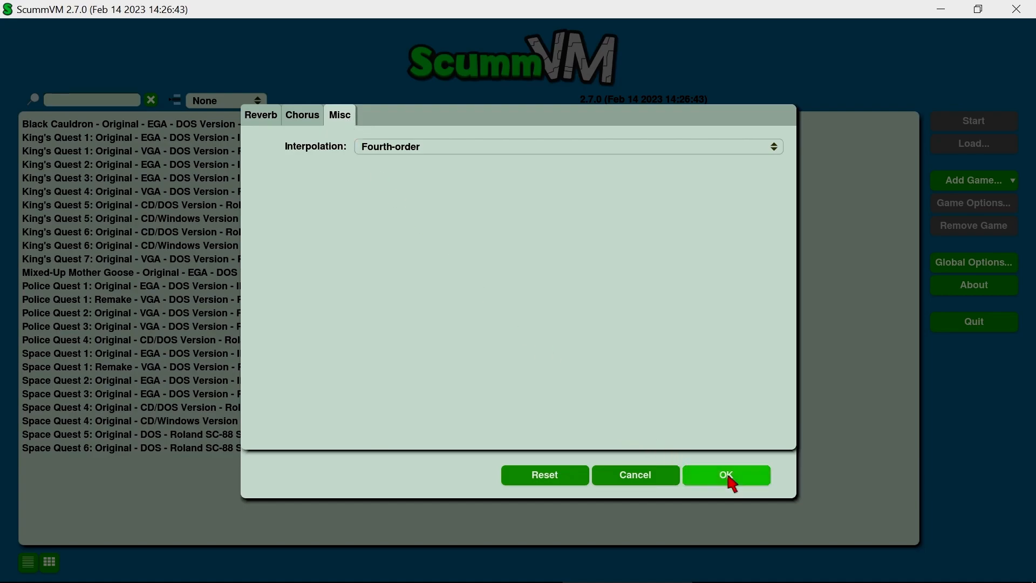
click(729, 477)
click(642, 475)
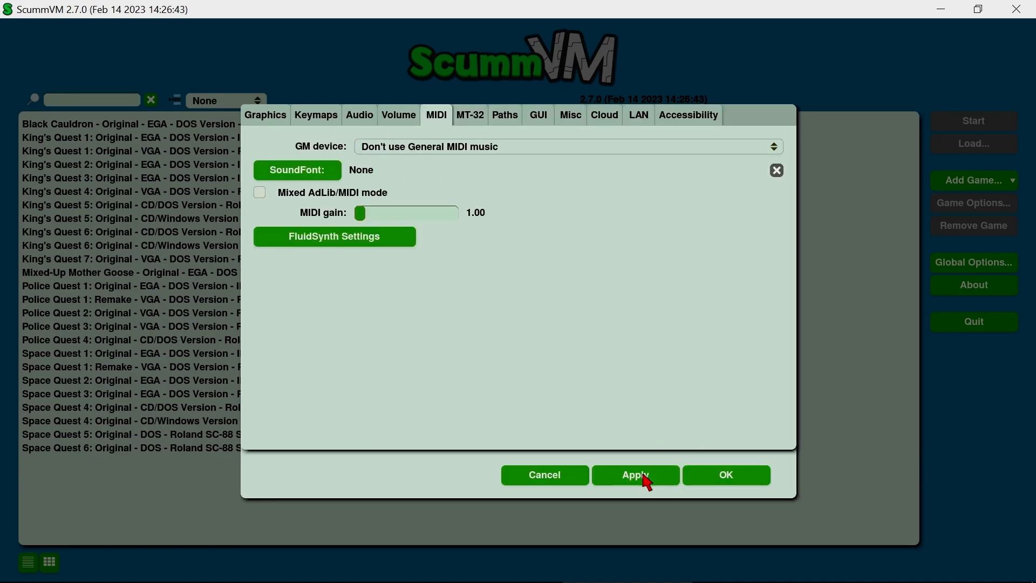
Keep the MT-32 device on Don't use Roland MT-32 music and compare the MT-32 options with the MIDI ones.
click(467, 118)
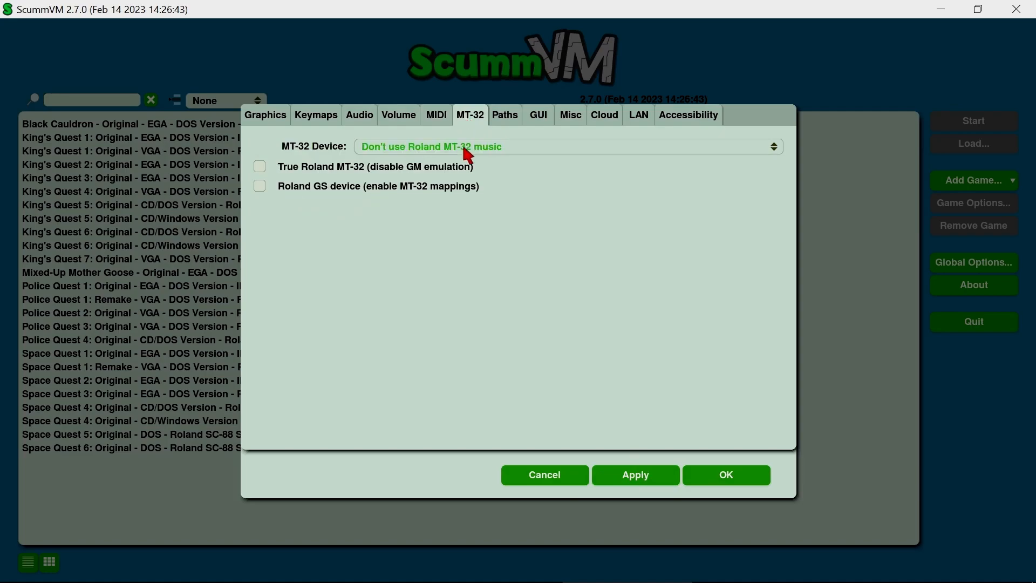
click(497, 149)
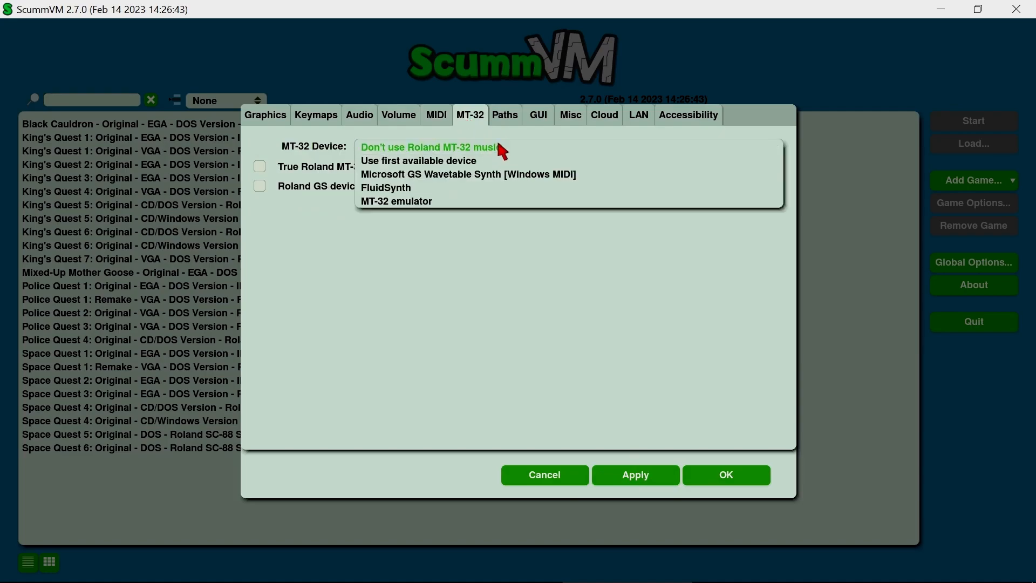
click(500, 148)
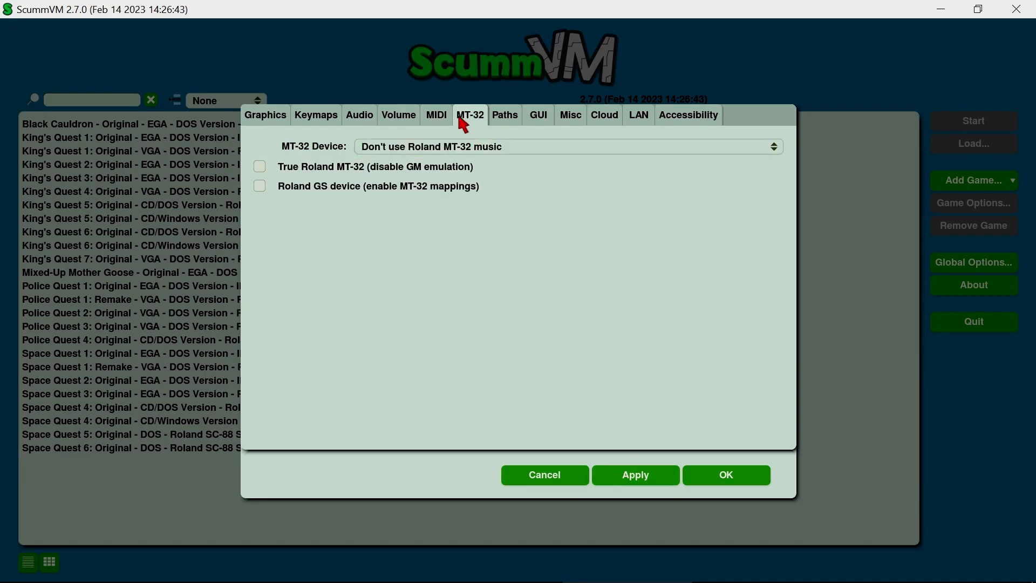
click(439, 117)
click(467, 123)
click(447, 122)
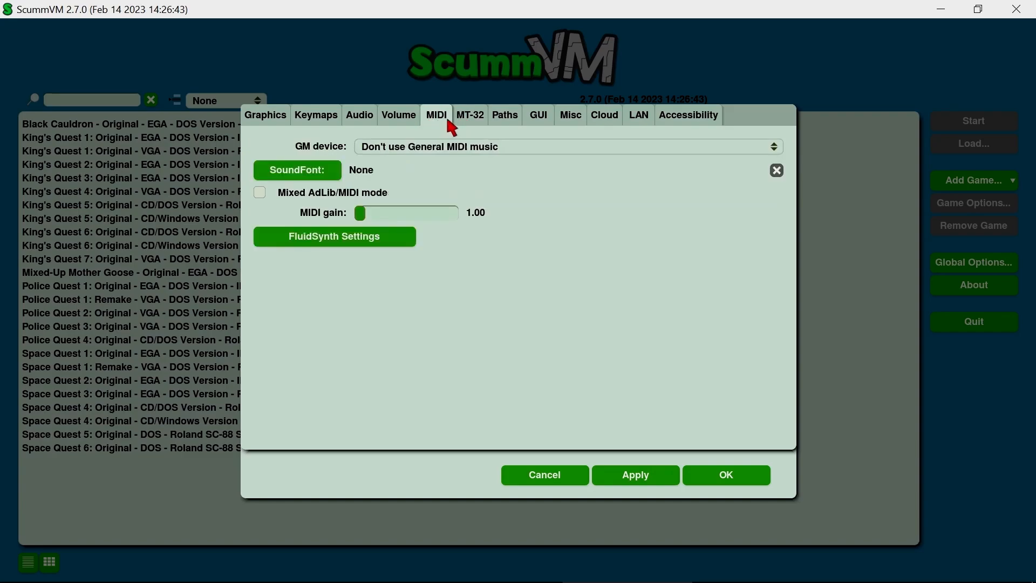
click(471, 123)
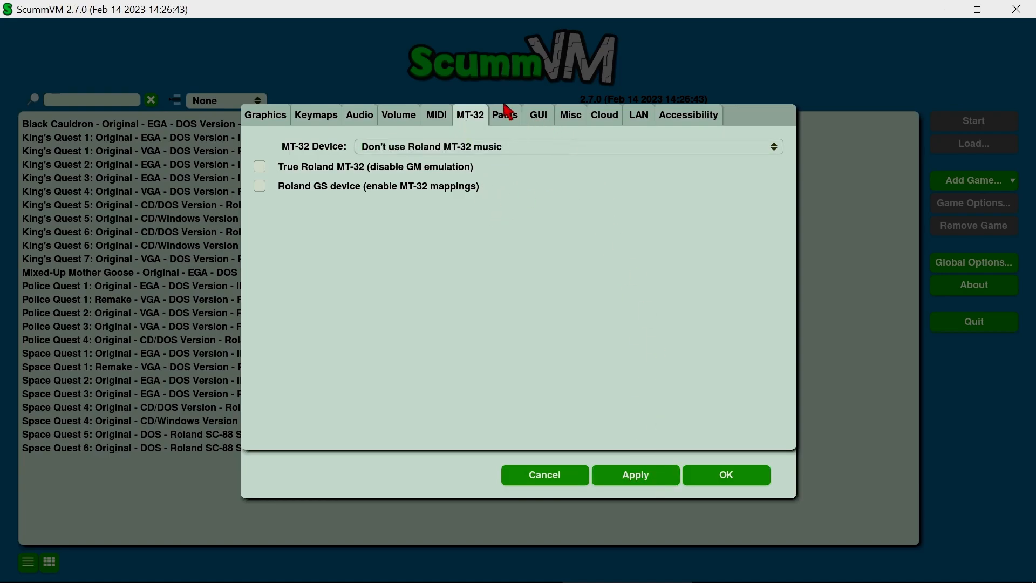
Examine the configured paths and look up the Saves folder inside the ScummVM folder in File Explorer, then return to ScummVM.
click(510, 124)
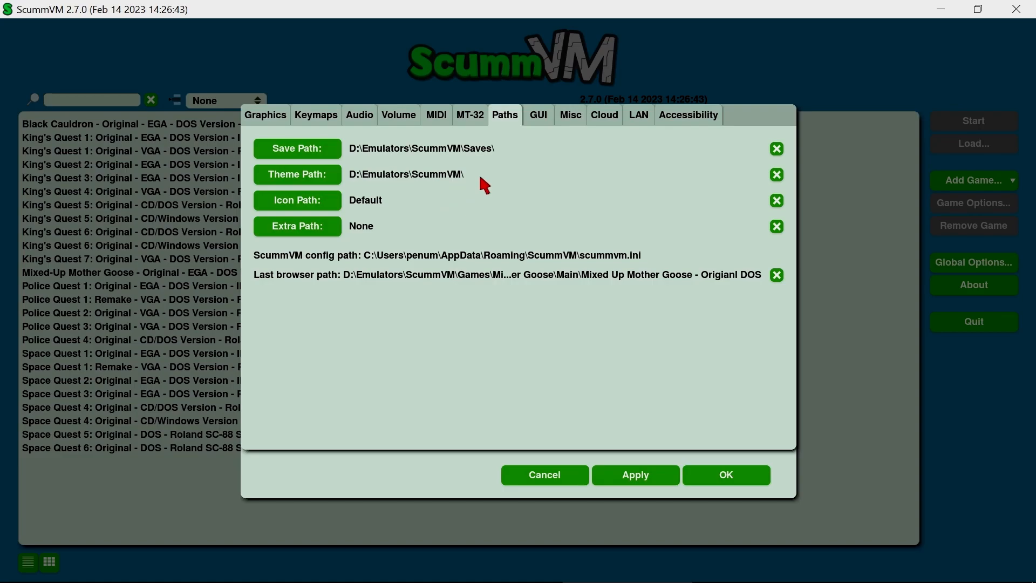
mouse_move(354, 576)
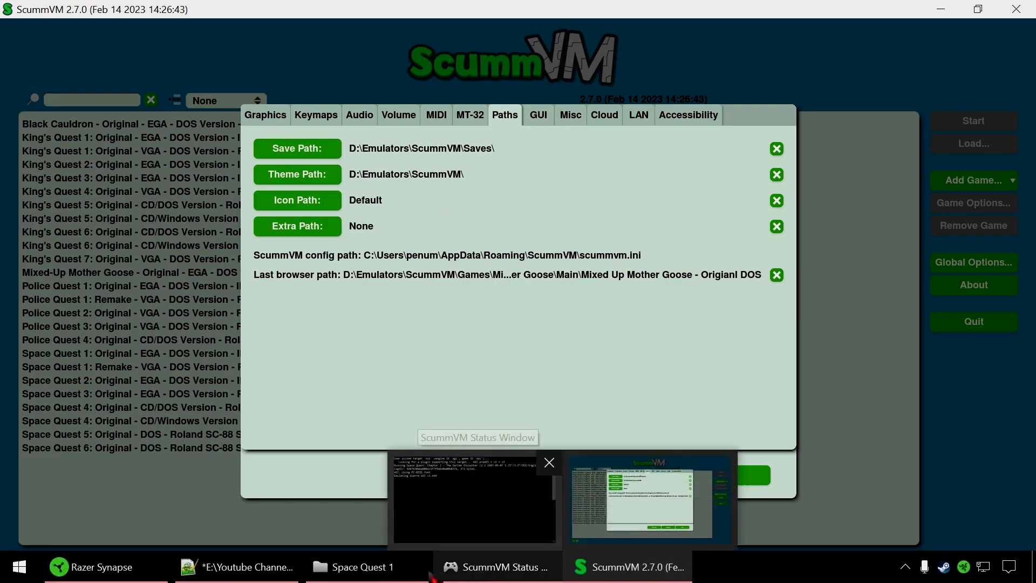
click(397, 577)
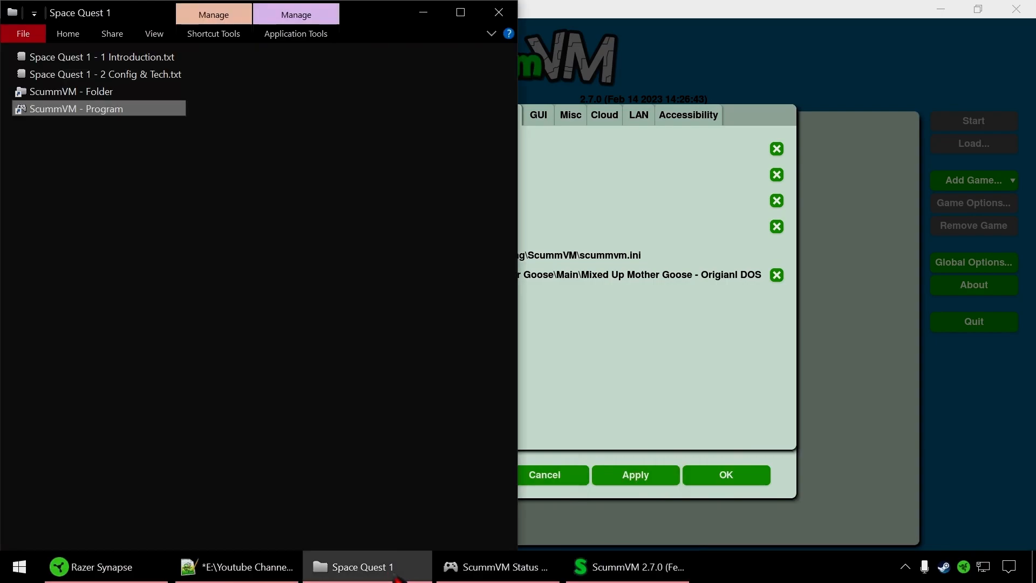
double_click(120, 95)
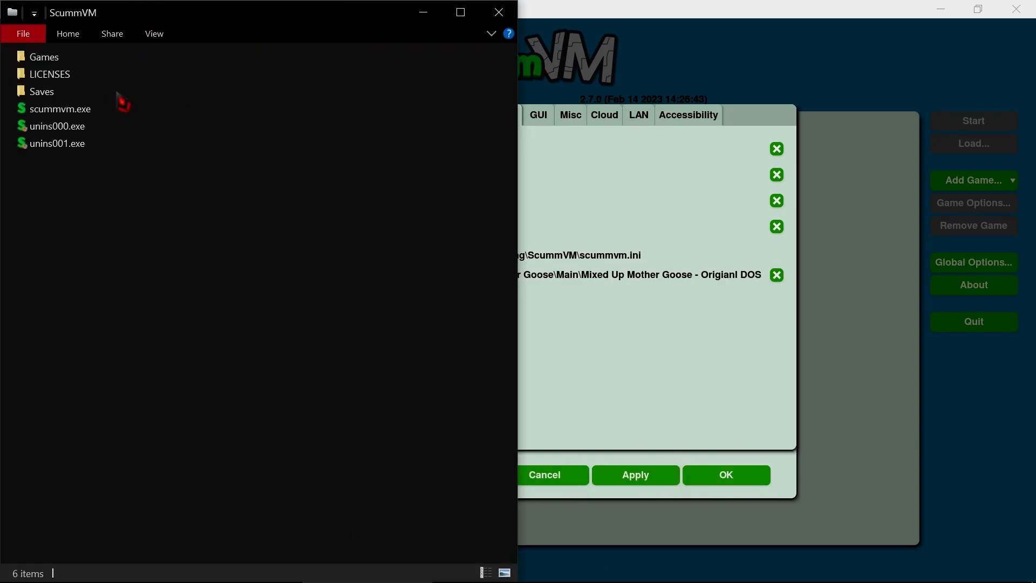
double_click(68, 93)
key(alt+Left)
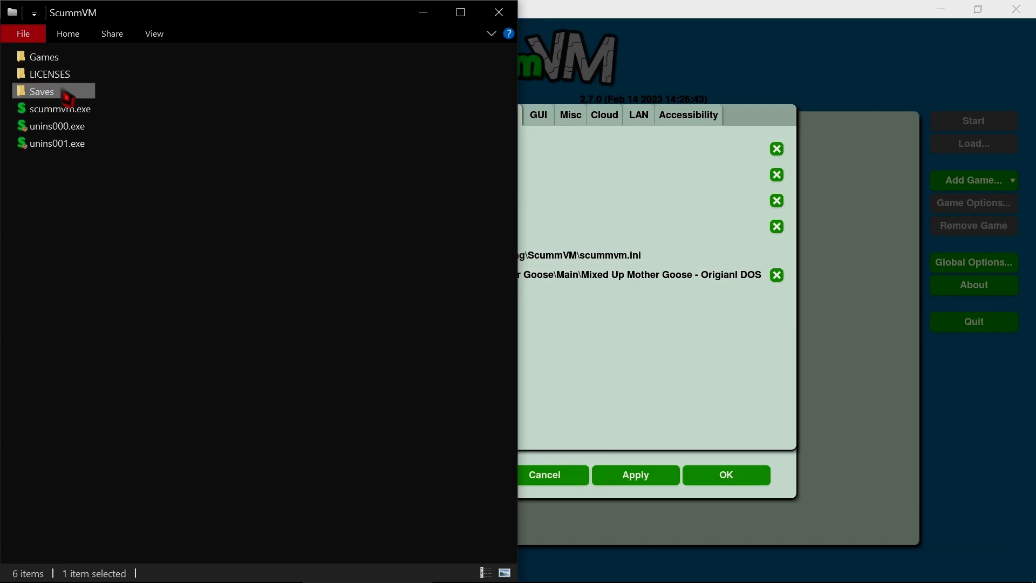
click(807, 27)
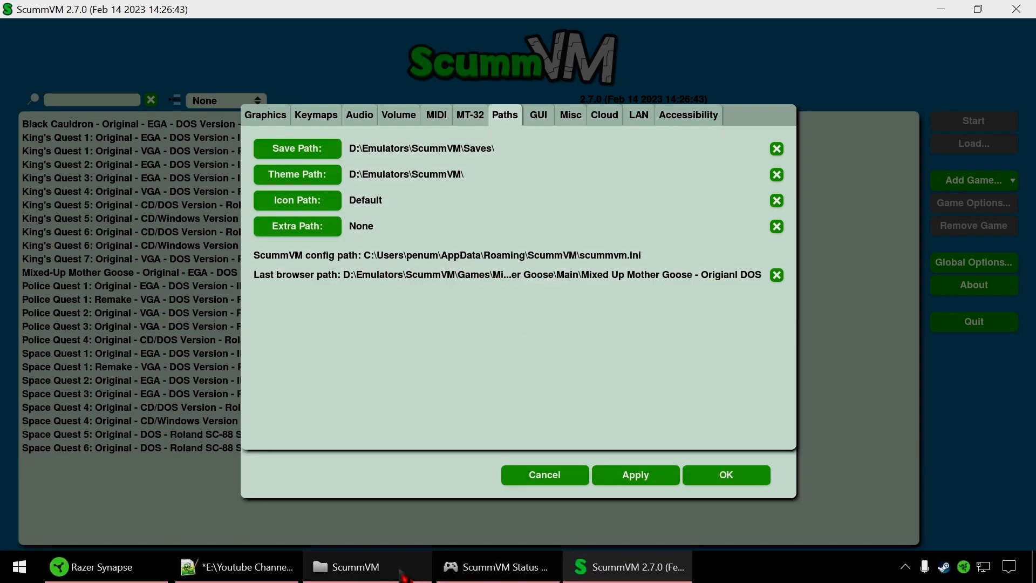
Consult the Space Quest 1 - 2 Config & Tech.txt notes in Notepad++ about backing up the ScummVM configuration folder, and return to ScummVM.
click(237, 566)
scroll(851, 459, down, 4)
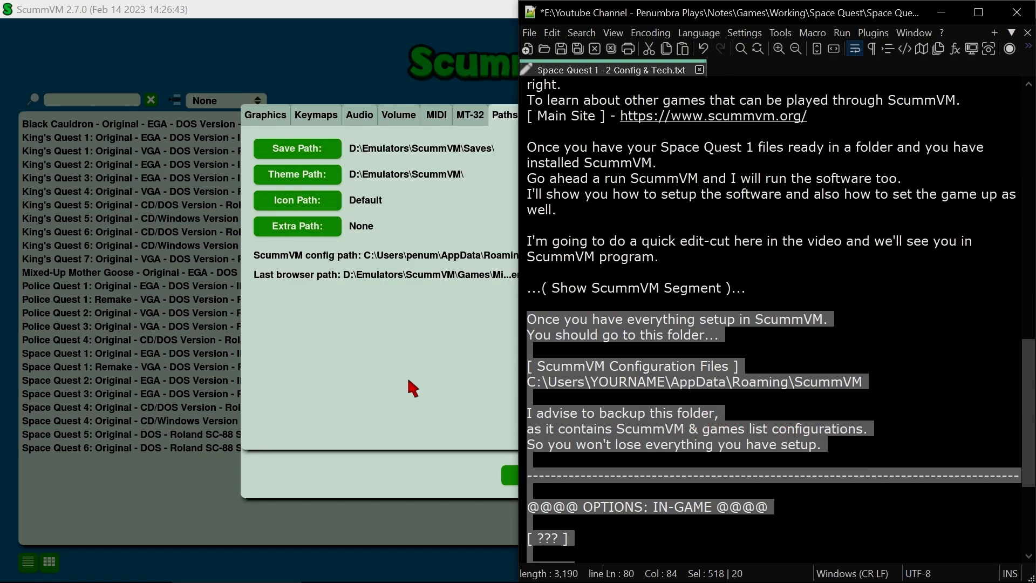
click(418, 9)
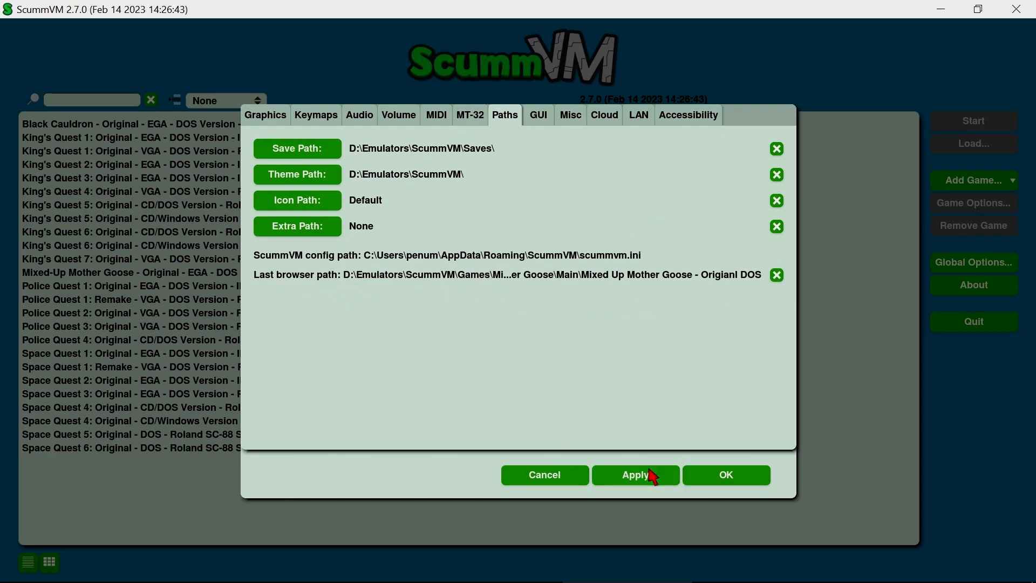
Choose ResidualVM Modern Theme Remastered as the interface theme.
click(538, 116)
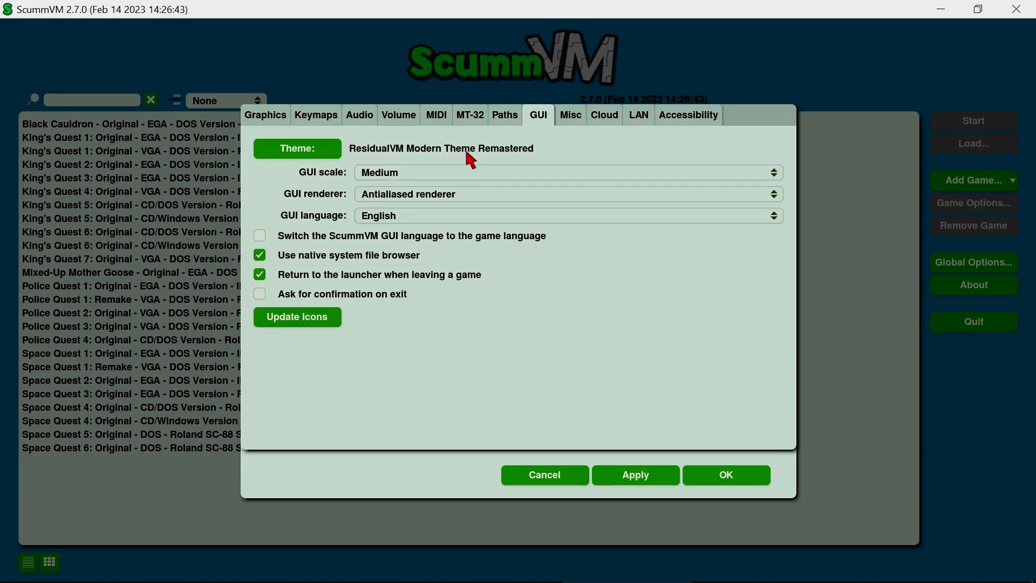
click(327, 154)
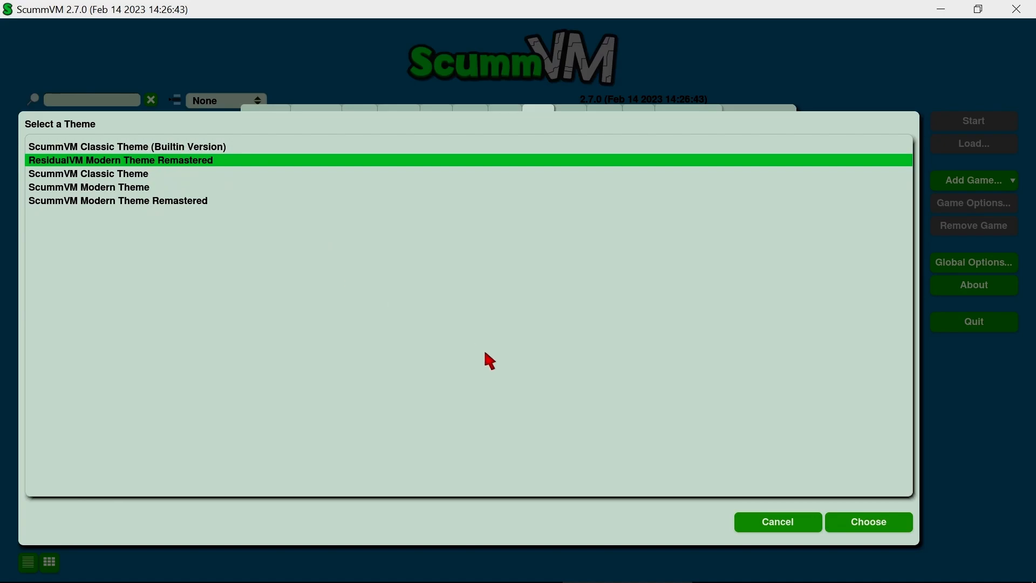
click(869, 523)
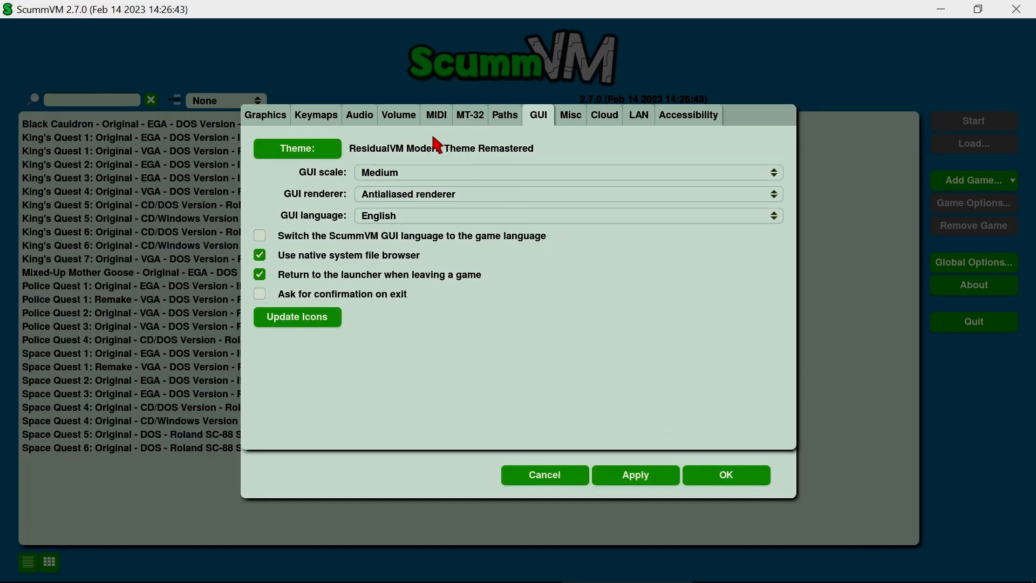
Set the GUI scale to Small and apply it.
click(402, 173)
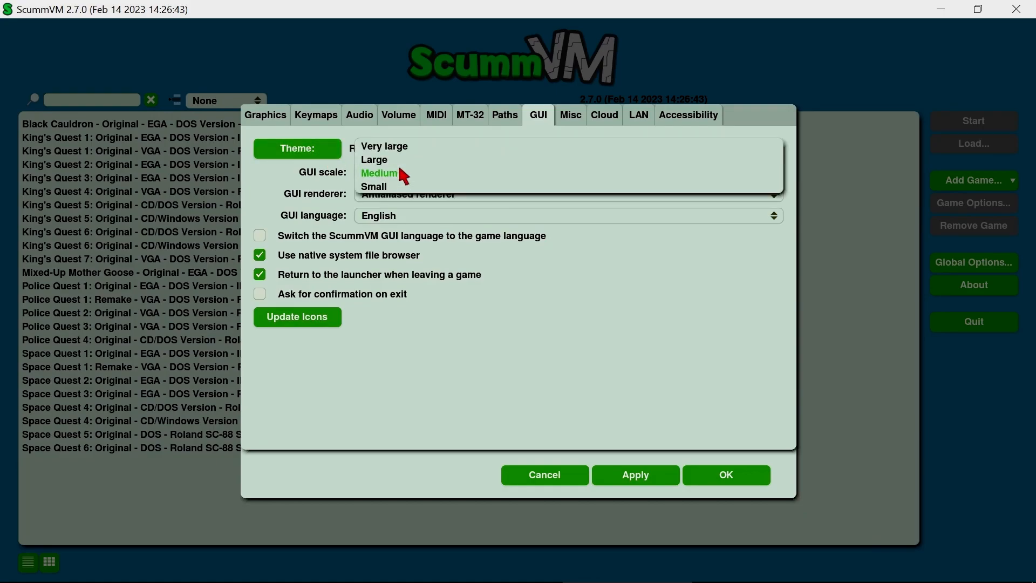
click(387, 187)
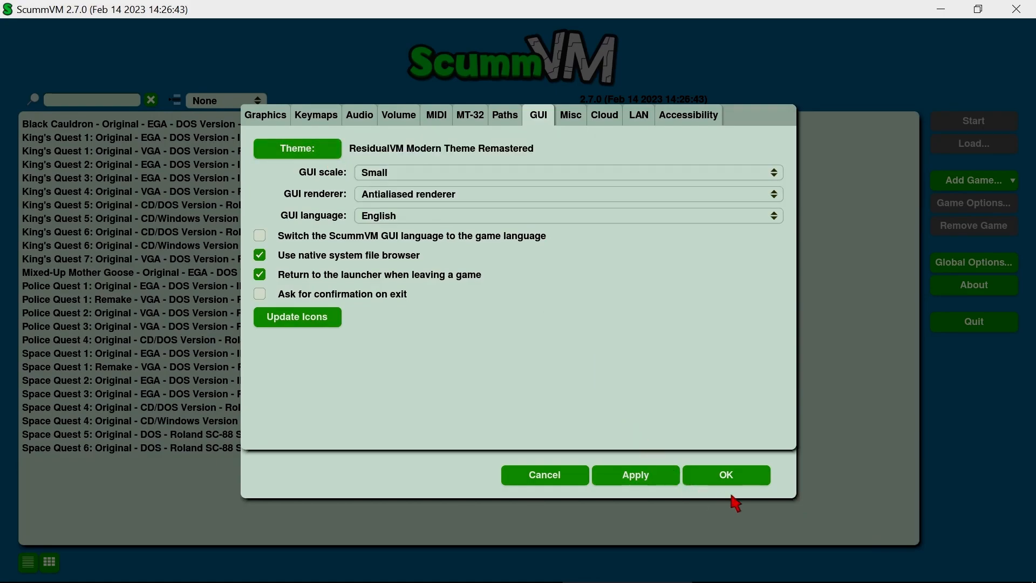
click(659, 473)
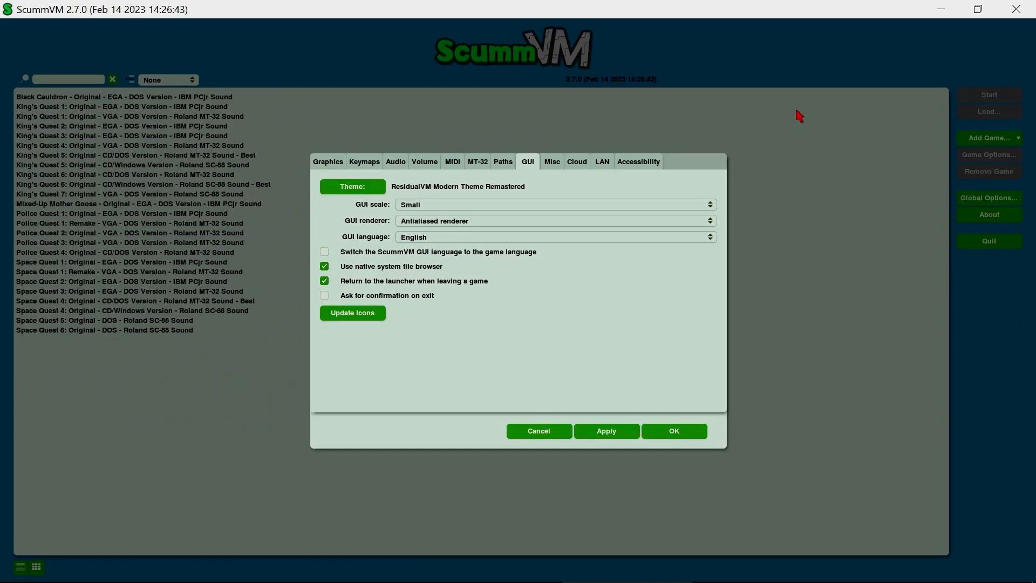
Change the GUI scale to Large and apply it.
click(462, 205)
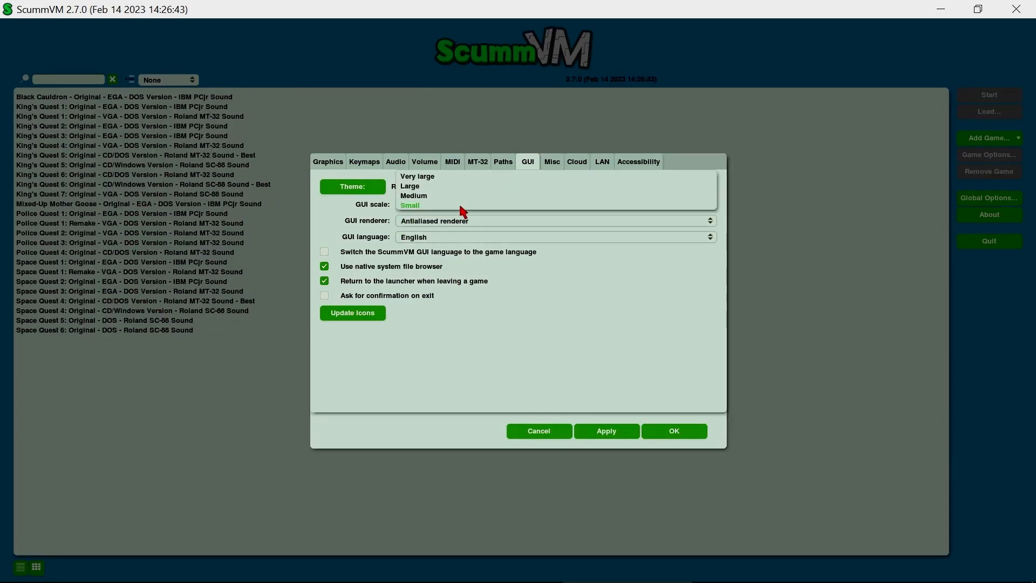
click(432, 186)
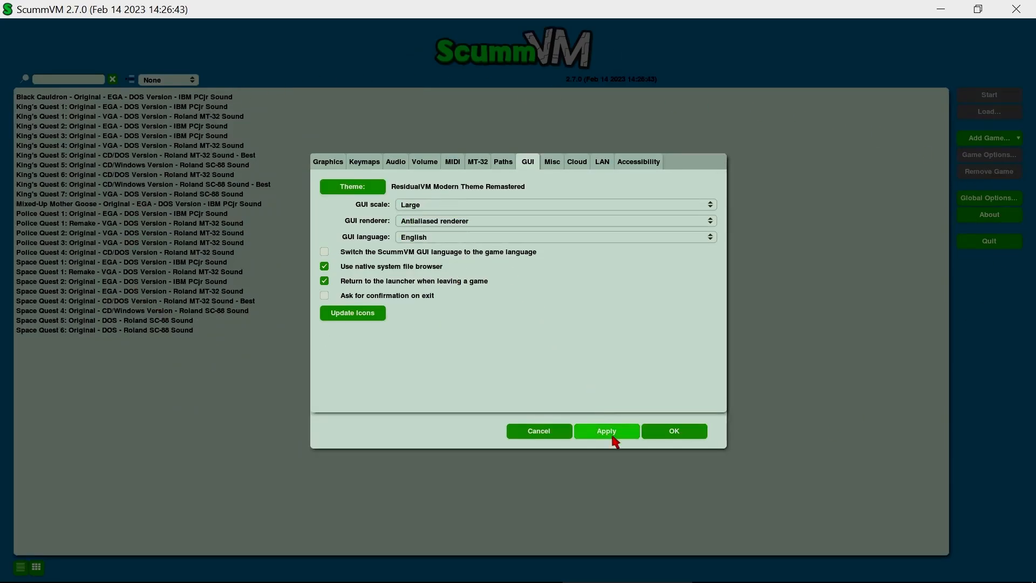
click(613, 435)
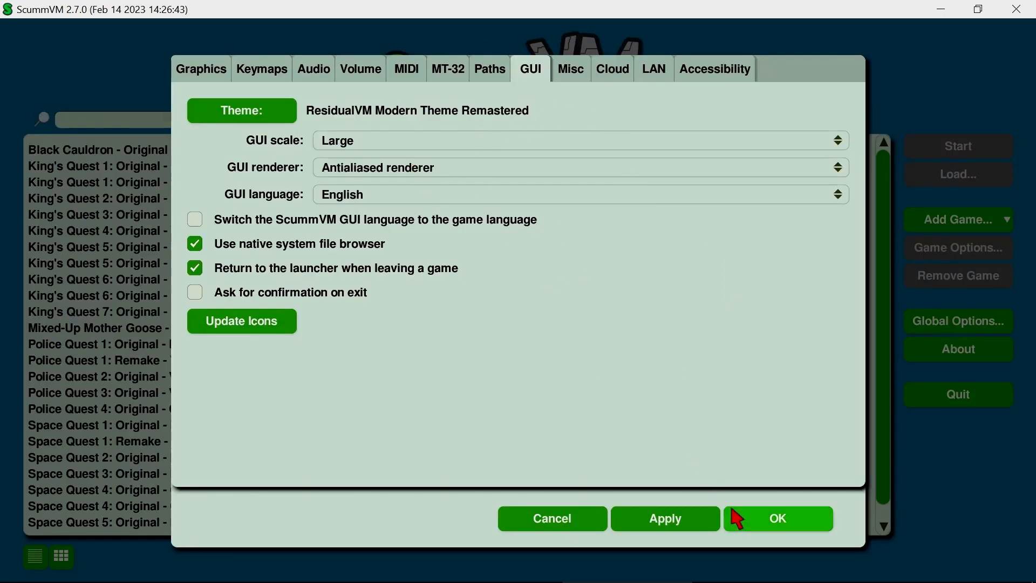
Accept the global options and look over the launcher's game list at the Large GUI scale.
click(790, 522)
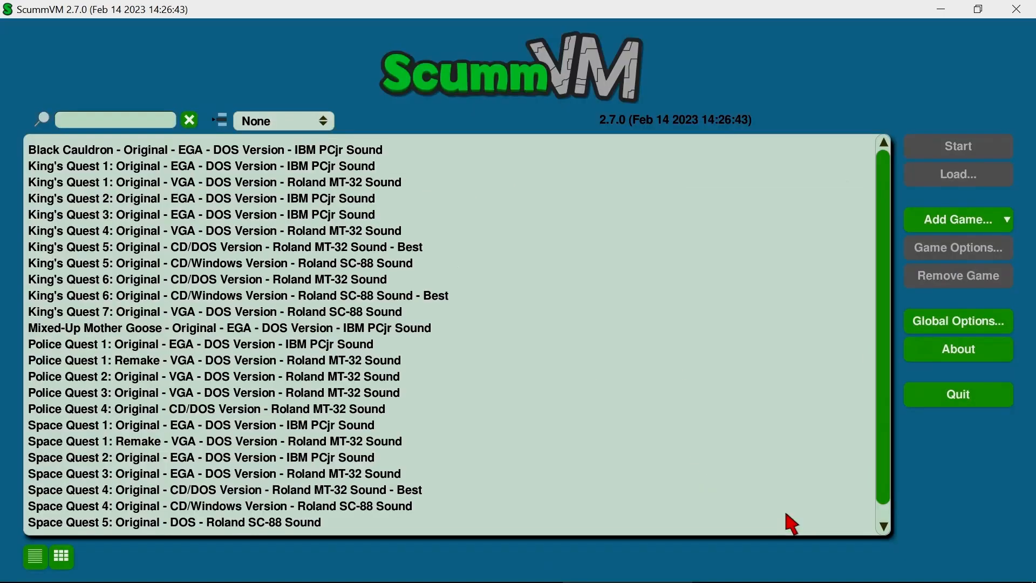
scroll(777, 409, down, 1)
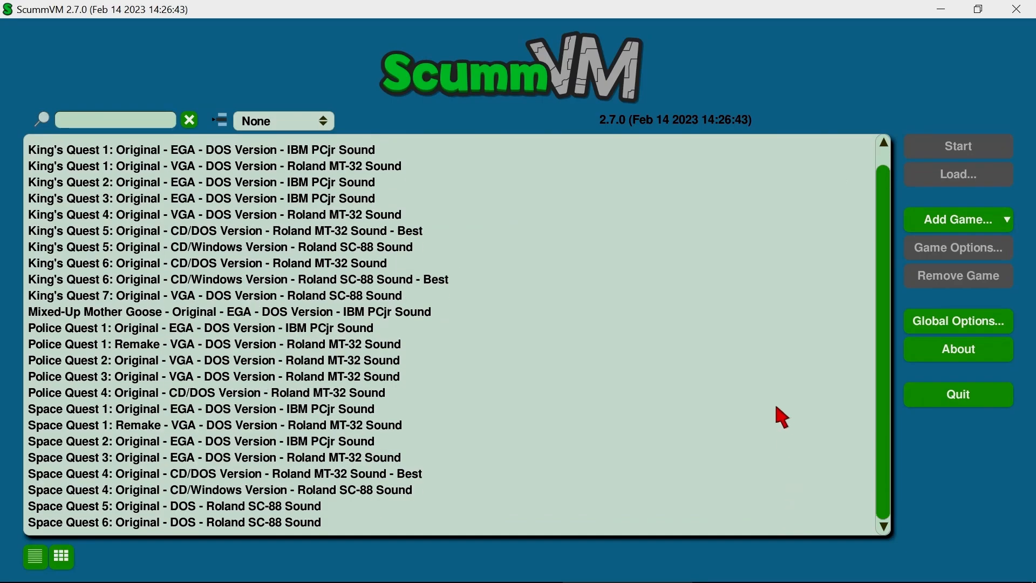
scroll(777, 408, up, 1)
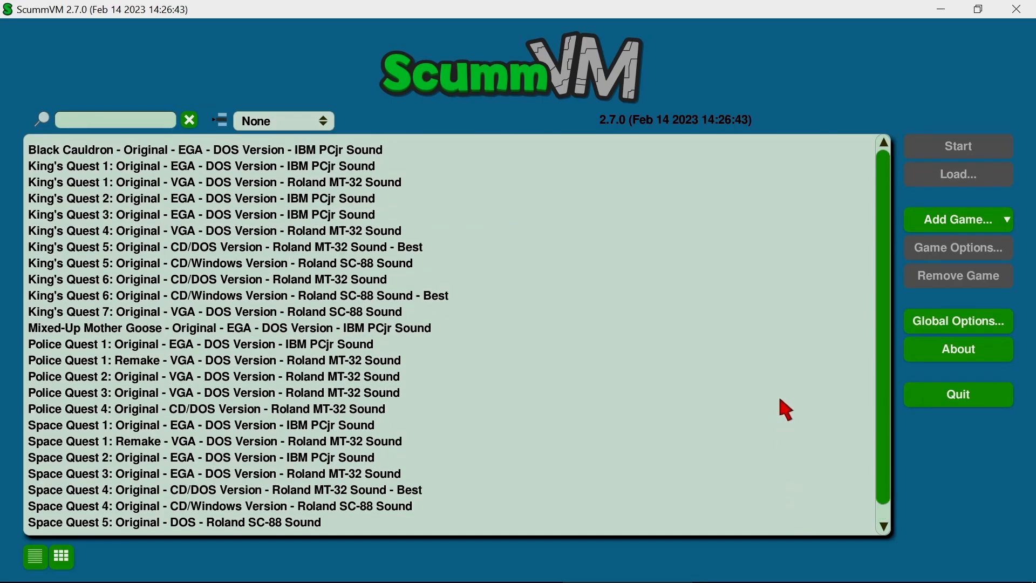
Reopen the global GUI options, set the GUI scale to Medium and apply it.
click(927, 332)
click(537, 74)
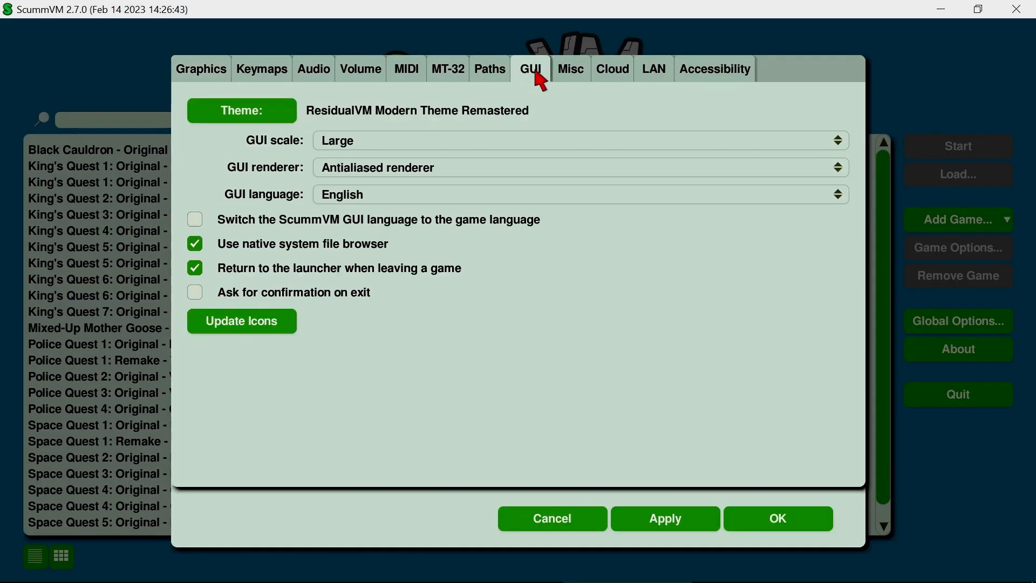
click(340, 141)
click(352, 157)
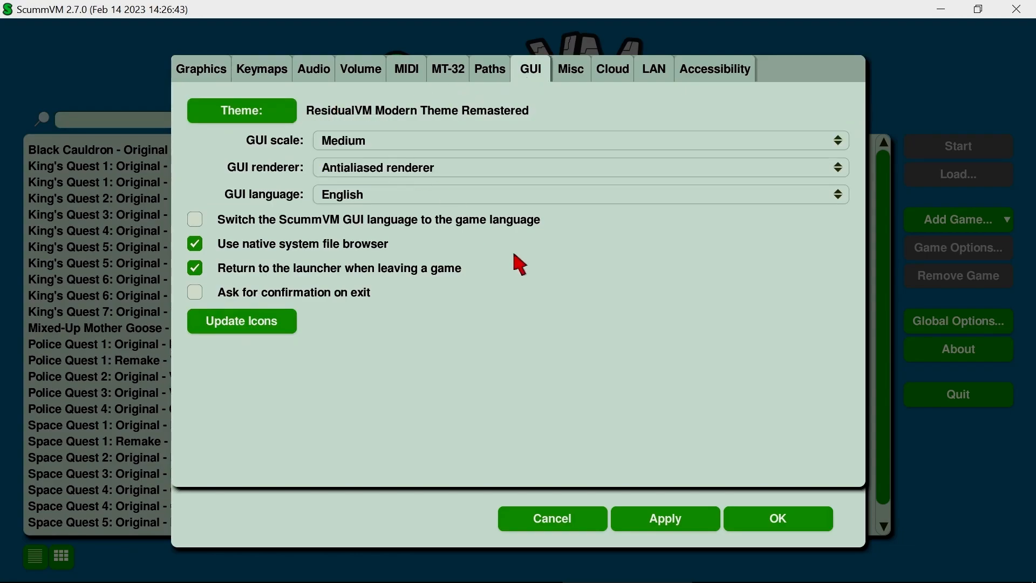
click(666, 510)
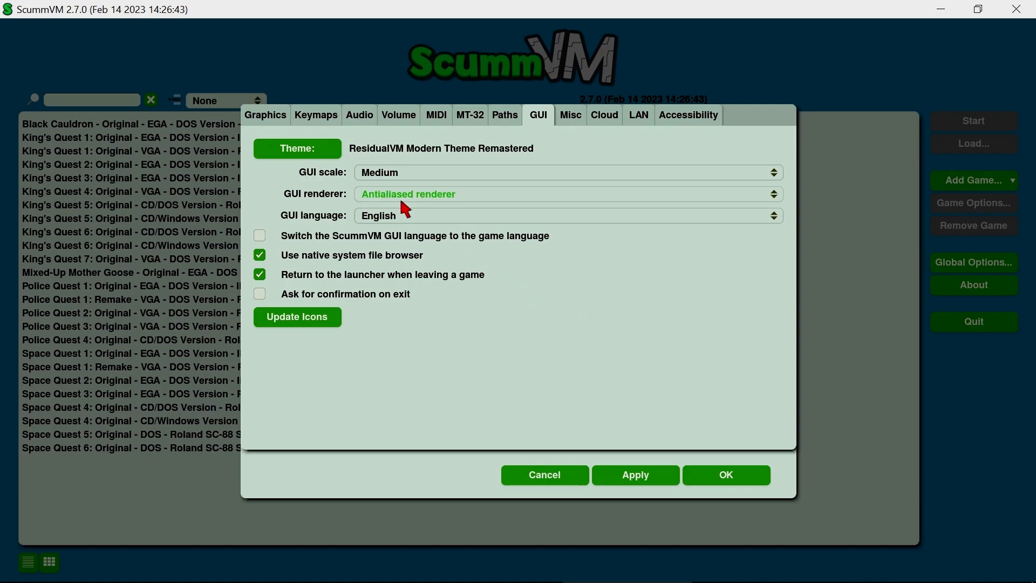
Select Antialiased renderer as the GUI renderer and English as the GUI language.
click(452, 204)
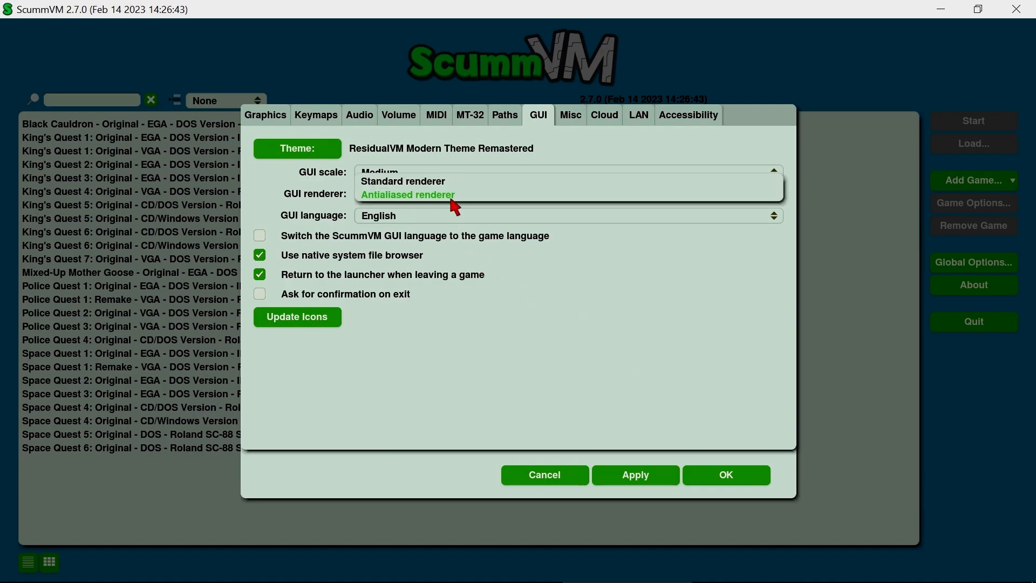
click(452, 196)
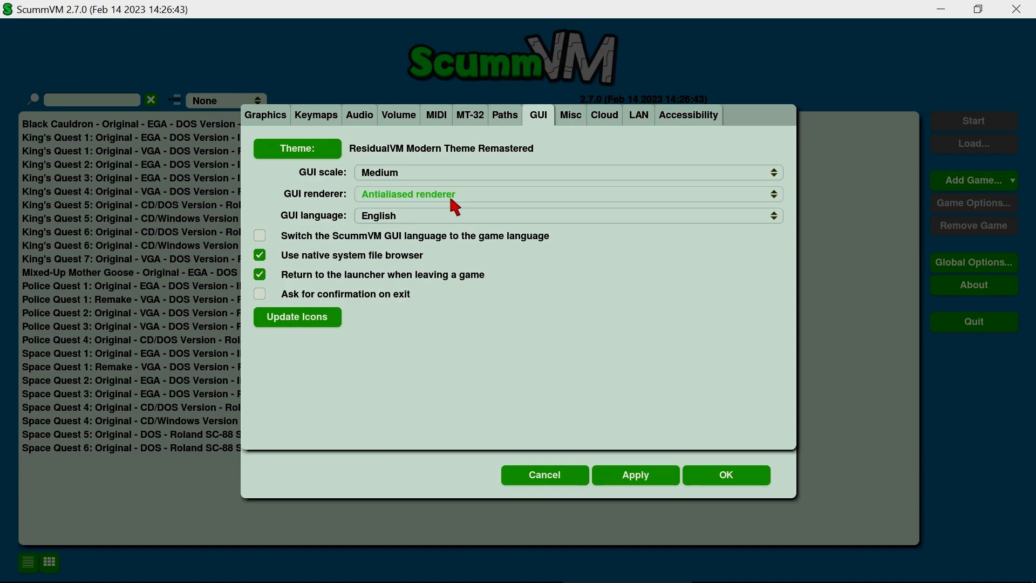
click(437, 218)
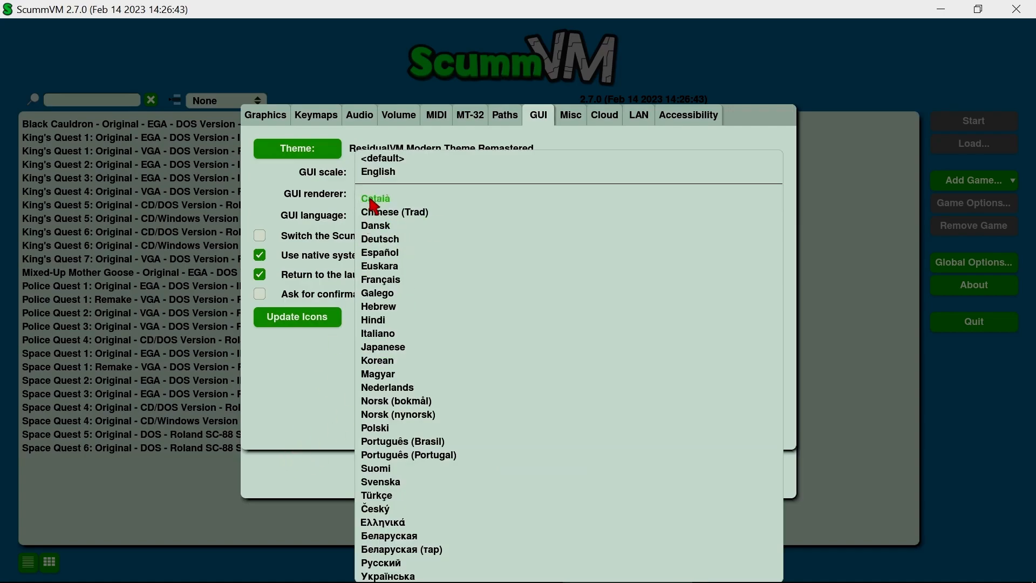
click(380, 171)
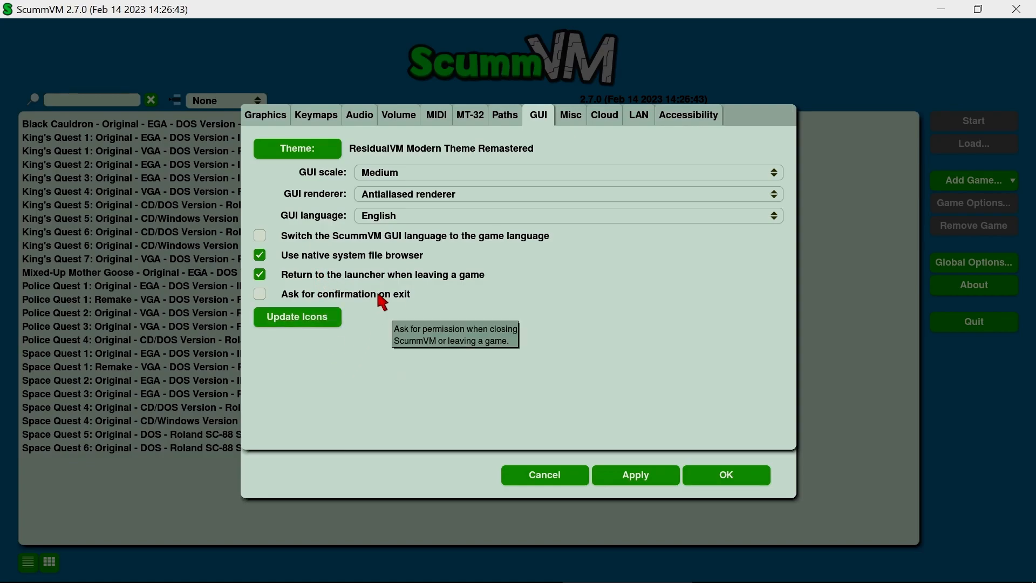
Update the game icon packs and accept the global options.
click(334, 322)
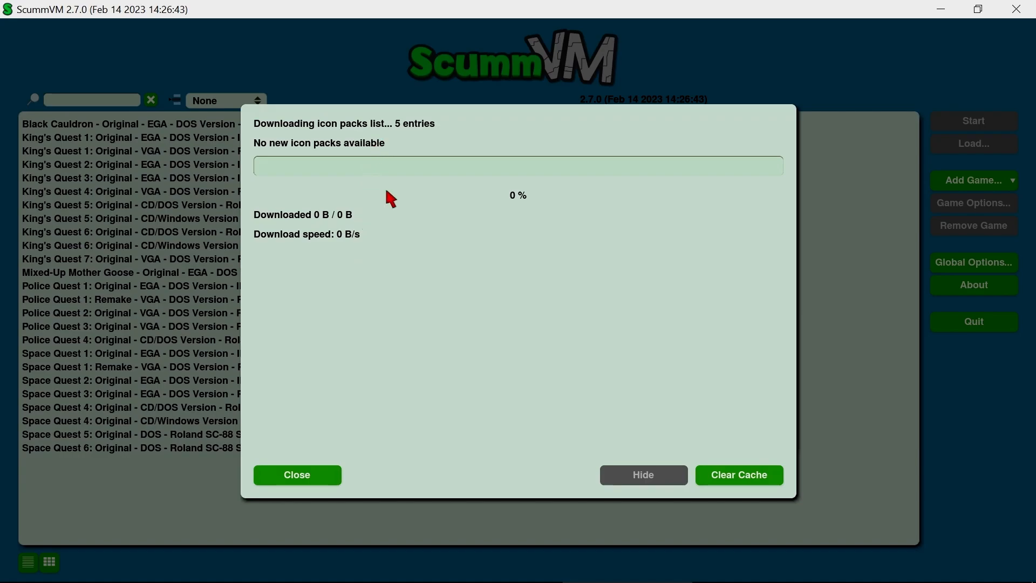
click(330, 482)
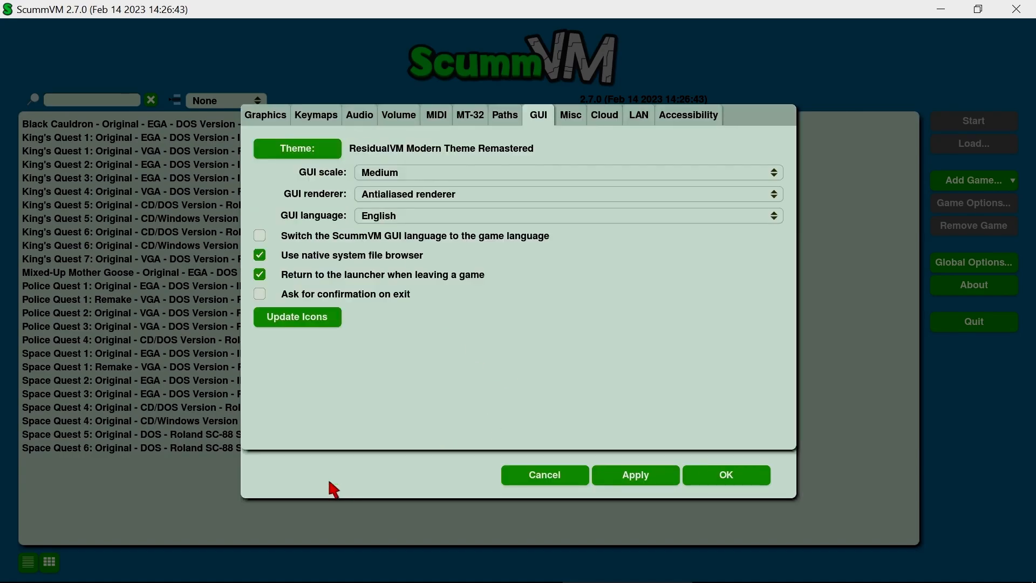
click(724, 484)
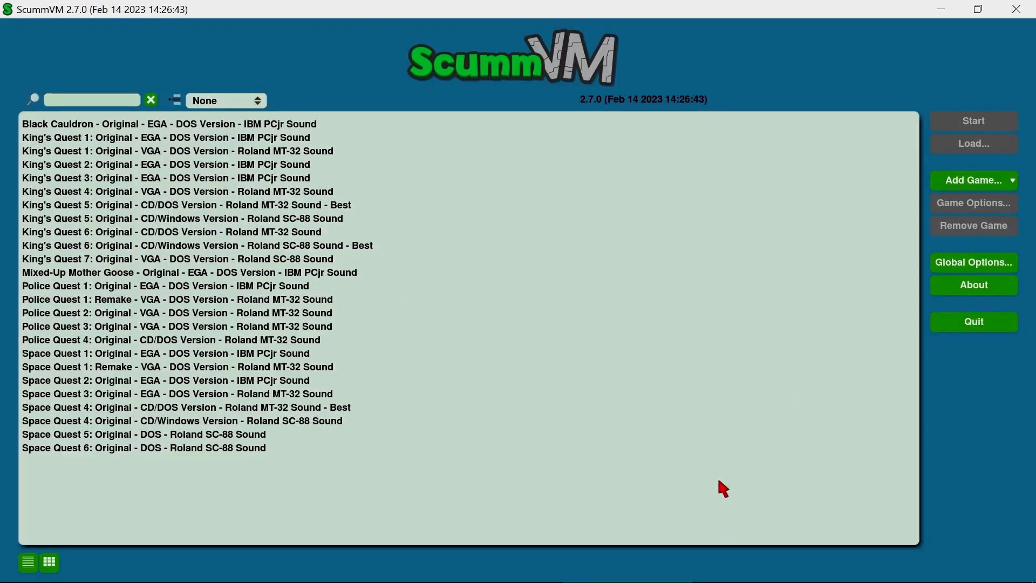
Browse all the game covers in the launcher's grid view, from The Black Cauldron to Space Quest 6, and return to the list view.
click(50, 564)
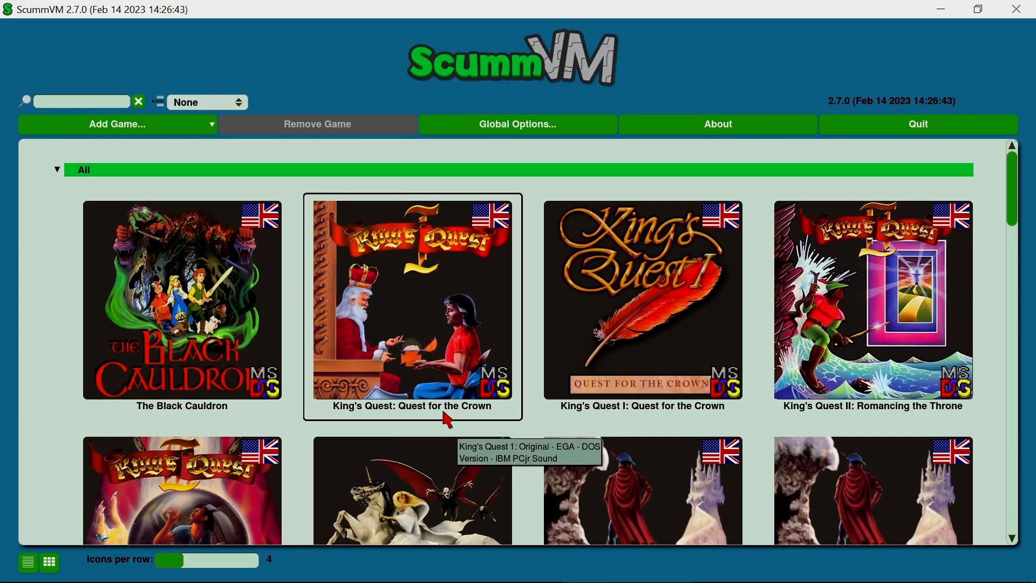
scroll(460, 412, down, 1)
scroll(460, 411, down, 2)
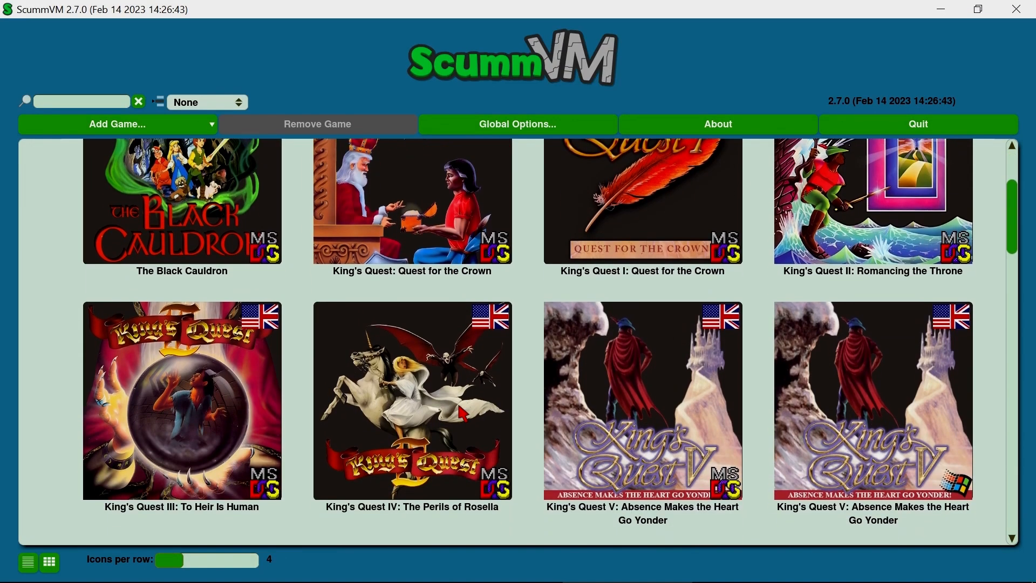
scroll(1013, 270, down, 2)
drag(1013, 270, 1013, 186)
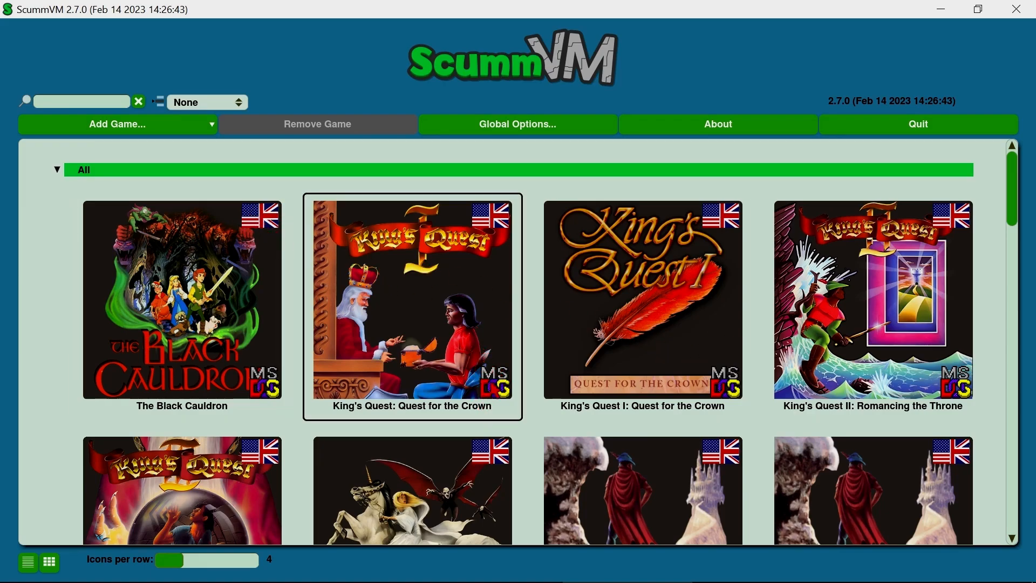
scroll(1014, 299, down, 3)
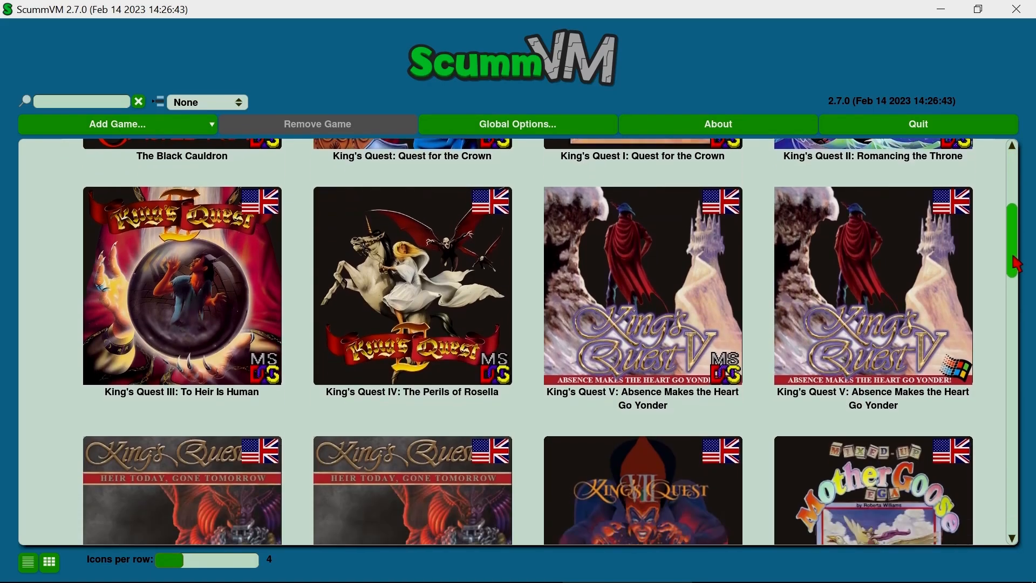
scroll(965, 354, down, 1)
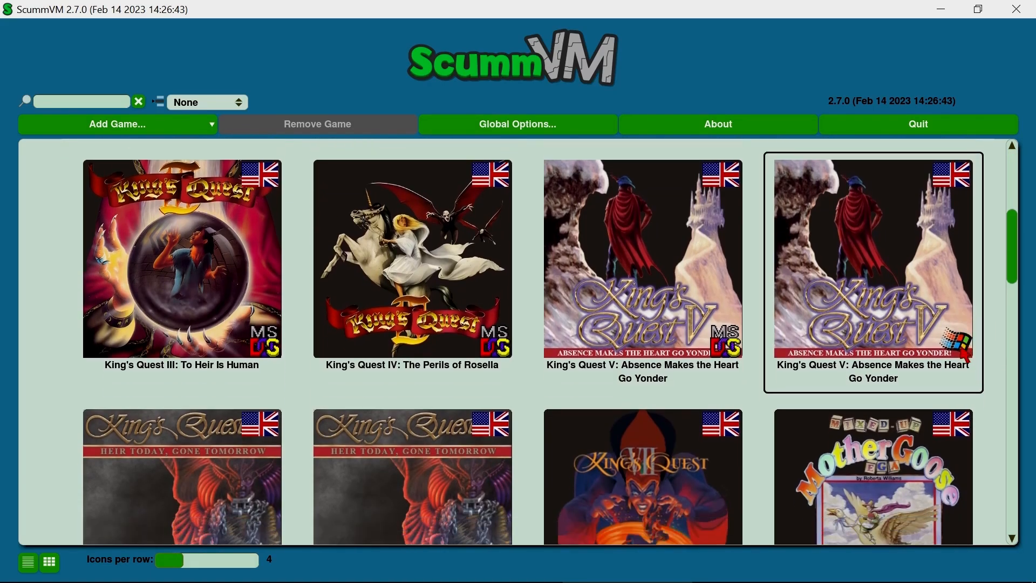
scroll(966, 356, down, 4)
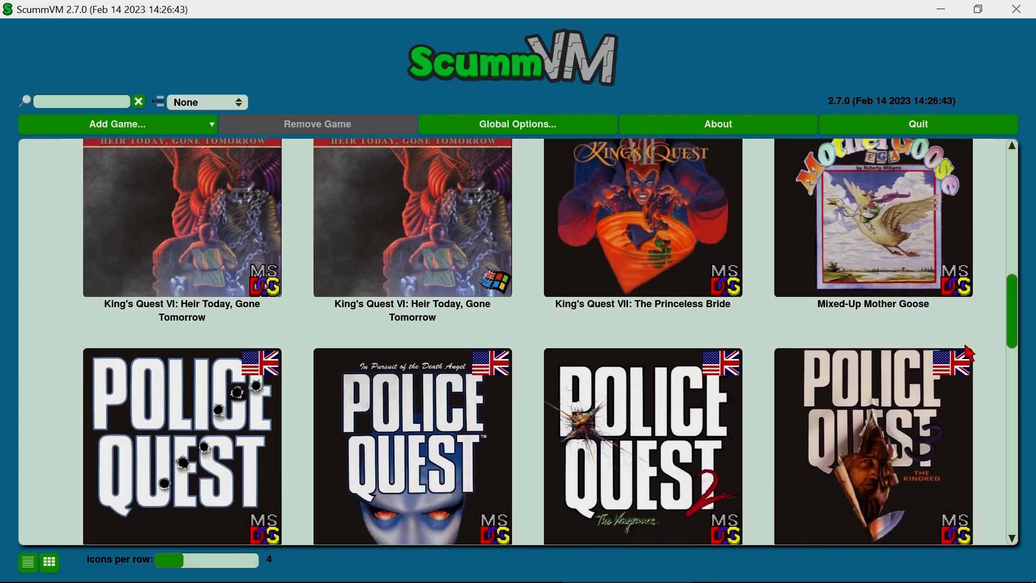
drag(1012, 309, 985, 444)
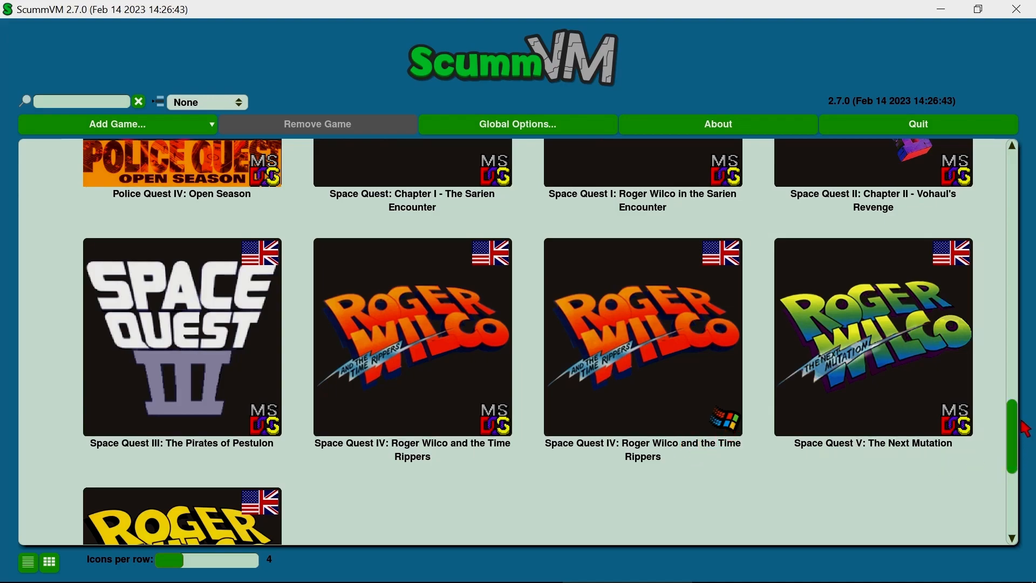
drag(1012, 421, 1008, 467)
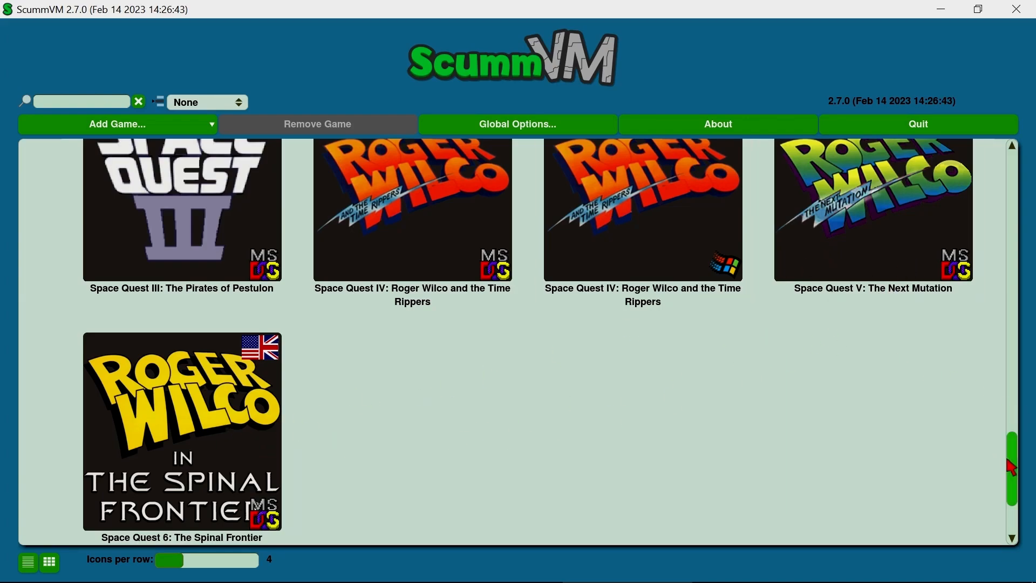
scroll(1011, 475, down, 3)
drag(1007, 518, 1012, 178)
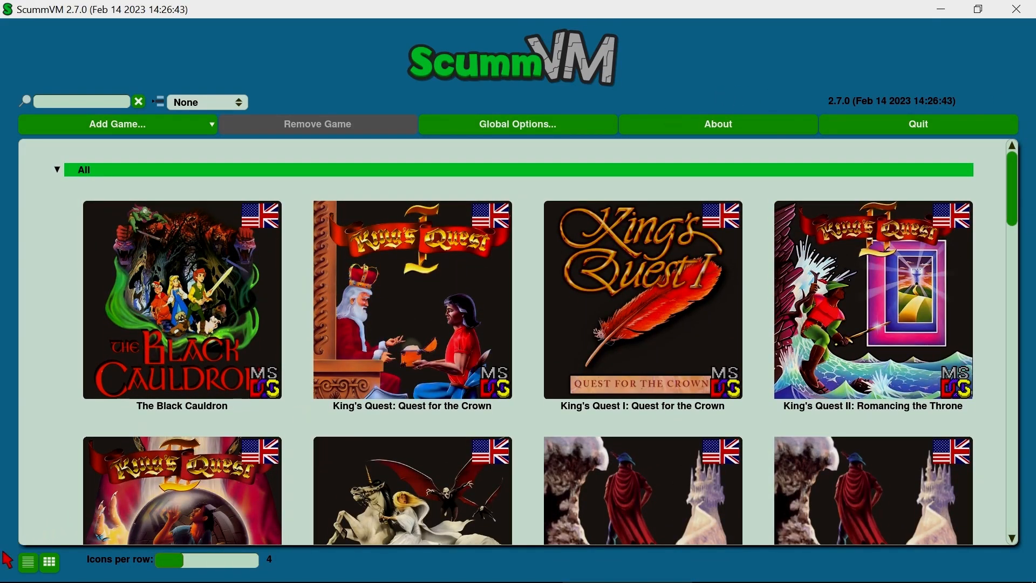
click(29, 569)
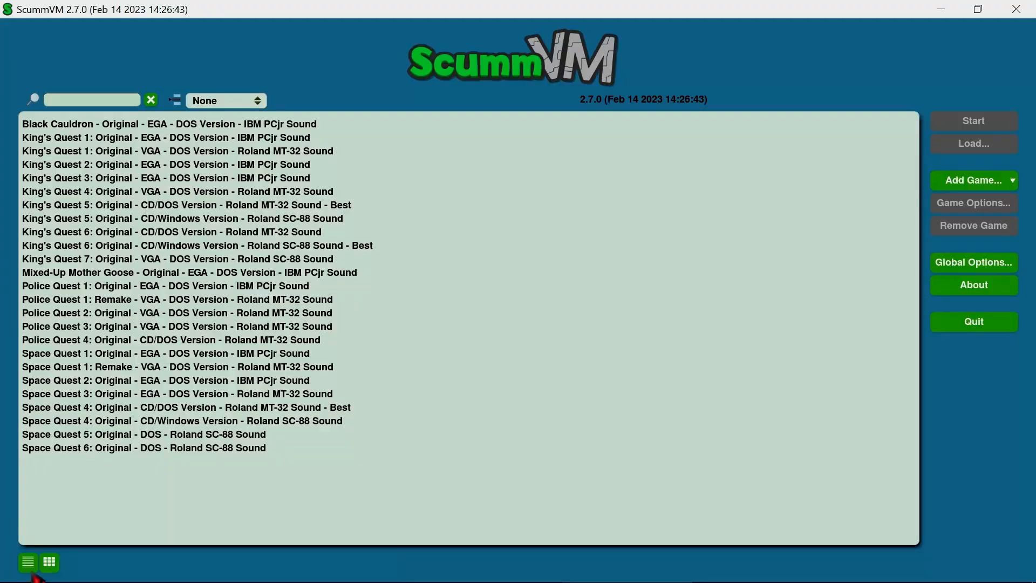
Reopen the global options and review the GUI and Misc settings.
click(982, 264)
click(537, 115)
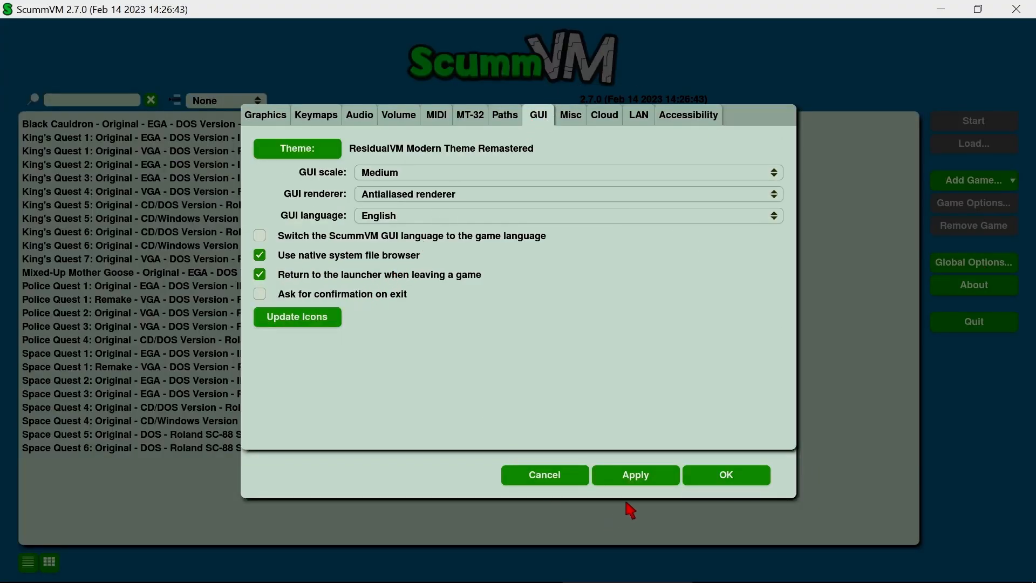
click(584, 122)
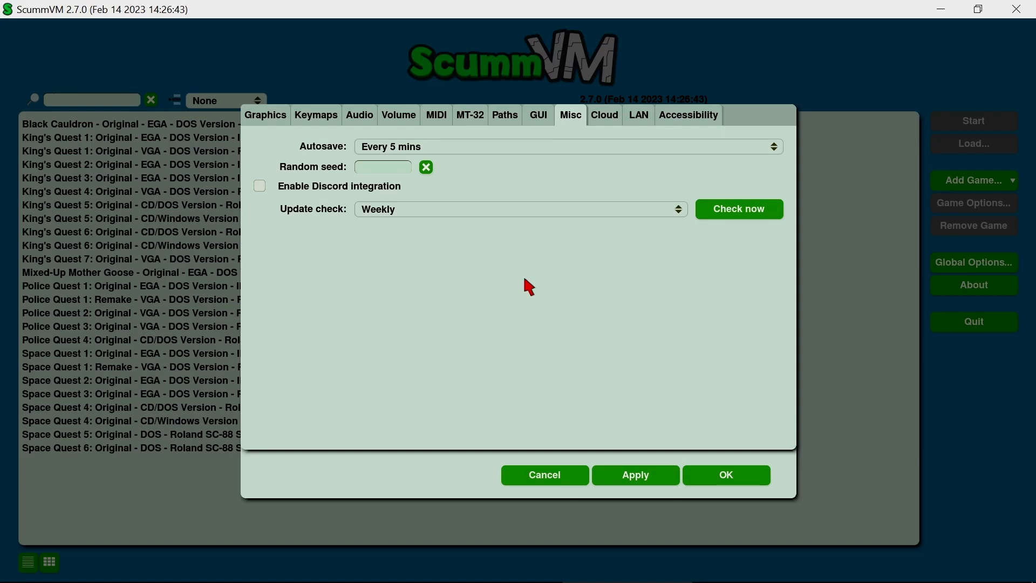
Examine the key assignments for the Global, Graphics and GUI actions in the keymaps, and return to the GUI settings.
click(331, 115)
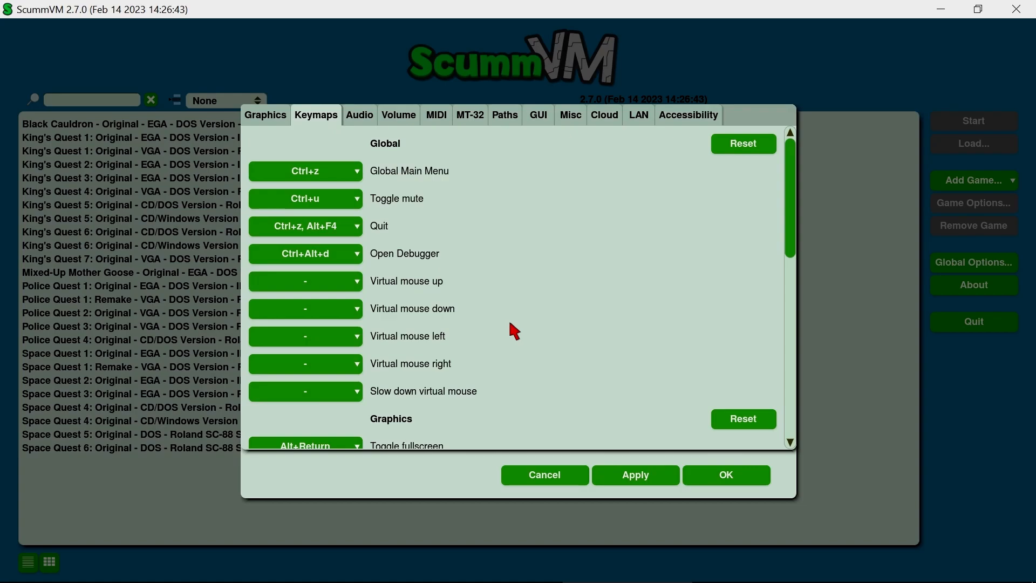
scroll(510, 324, down, 6)
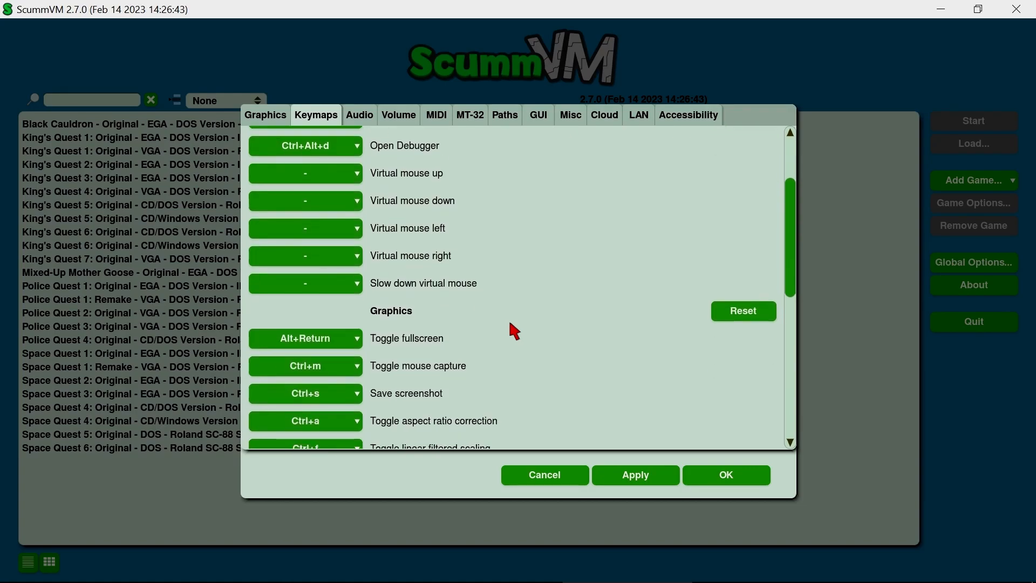
scroll(515, 330, down, 2)
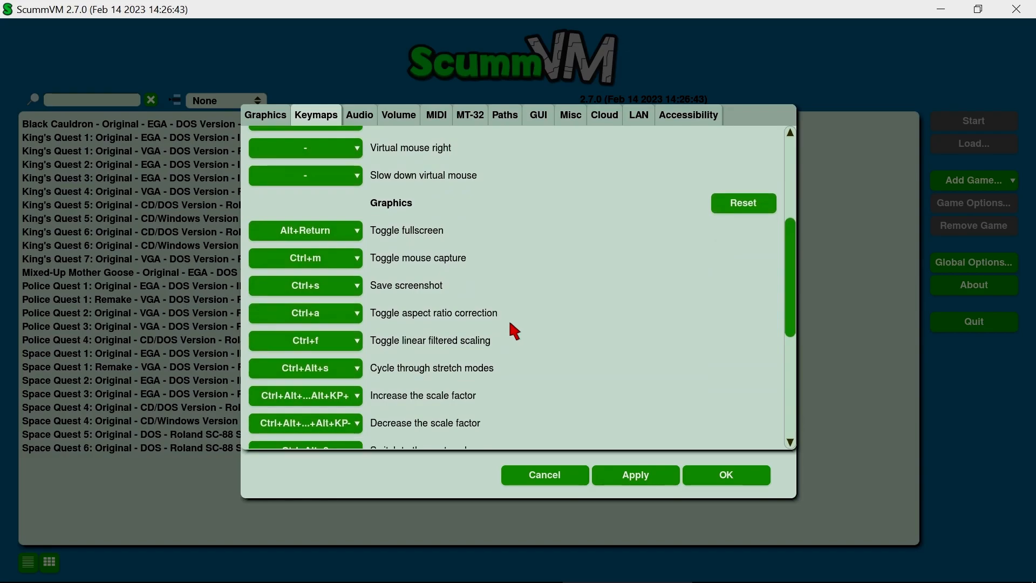
scroll(514, 330, down, 2)
scroll(514, 330, down, 3)
scroll(510, 324, down, 4)
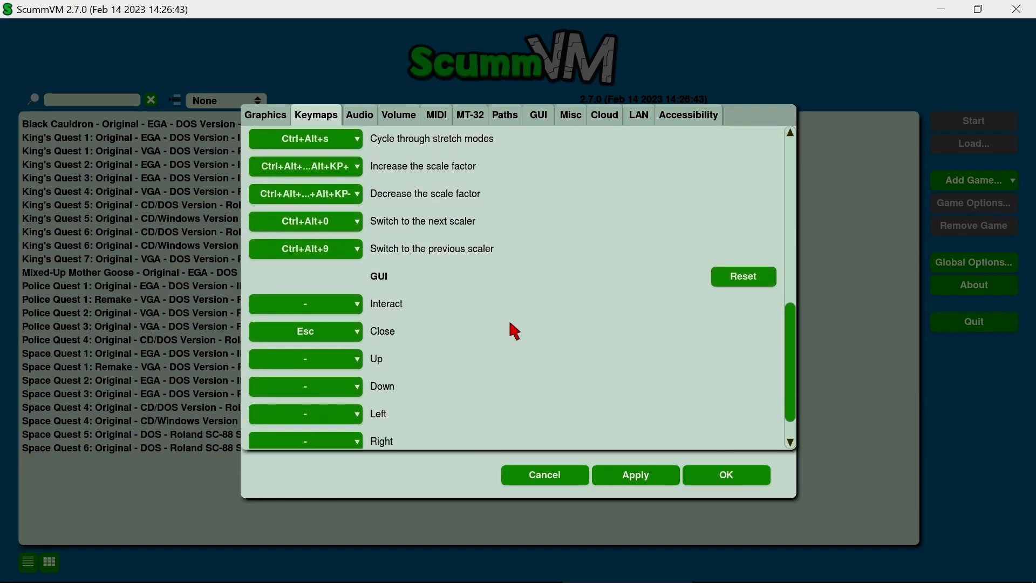
scroll(522, 337, down, 2)
scroll(573, 413, up, 5)
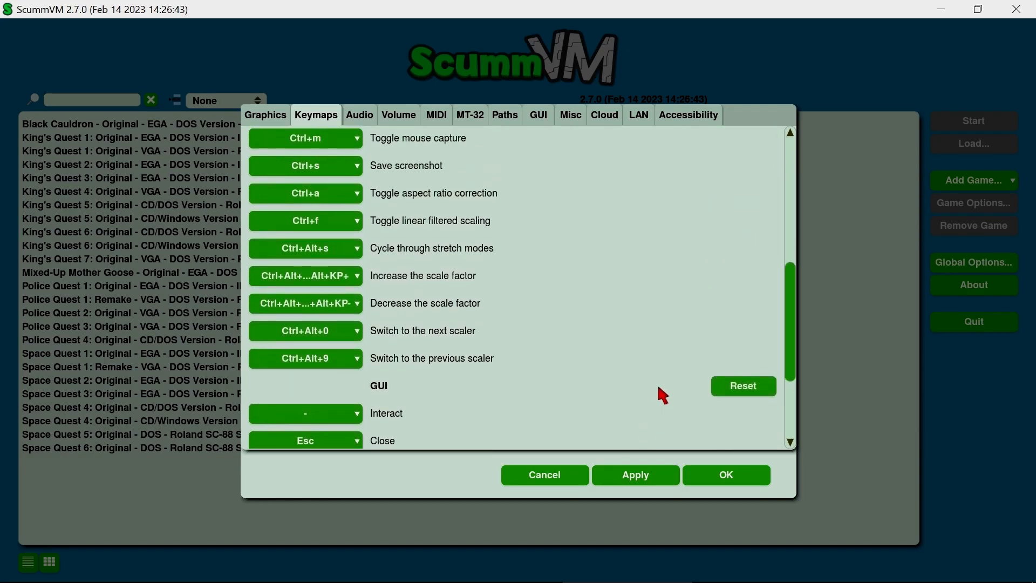
click(533, 123)
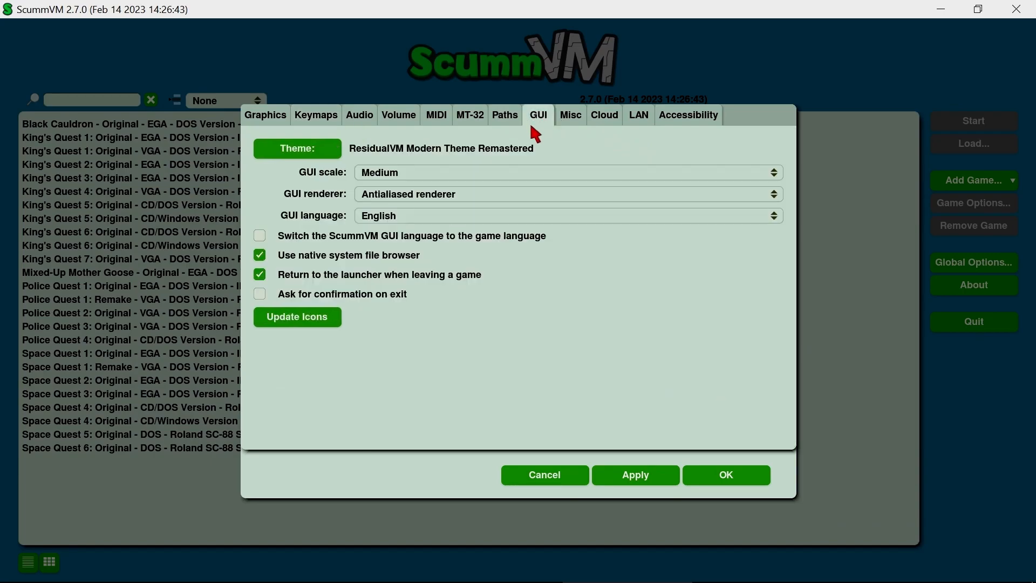
Set the Misc update check to Weekly, check for a newer ScummVM version immediately and apply the options.
click(567, 116)
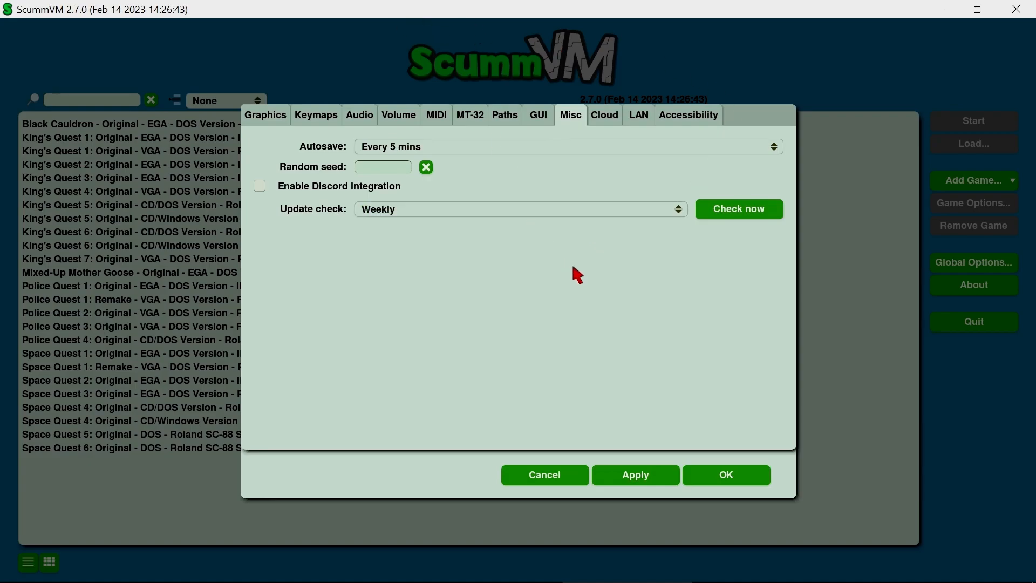
click(678, 212)
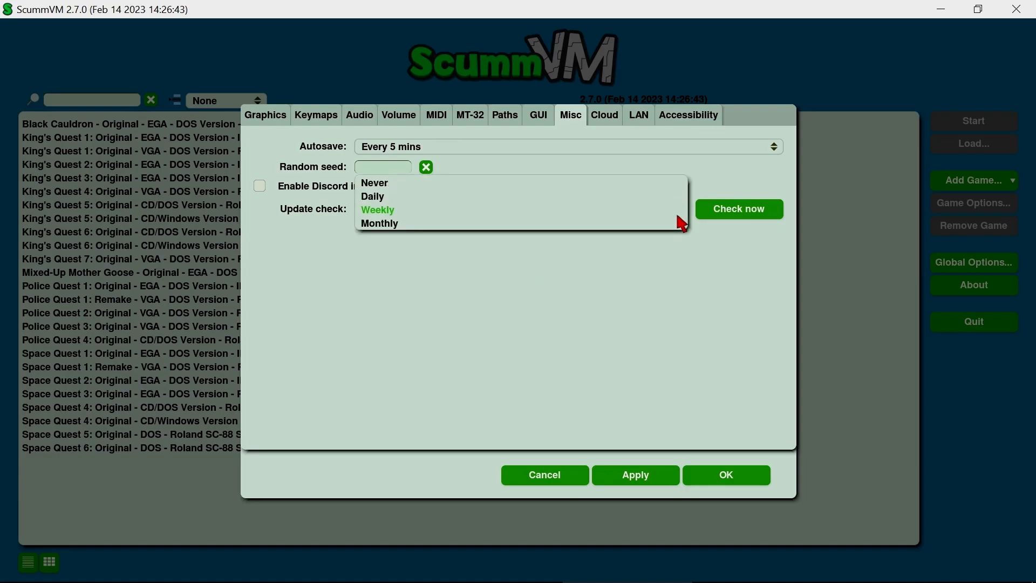
click(390, 212)
click(732, 219)
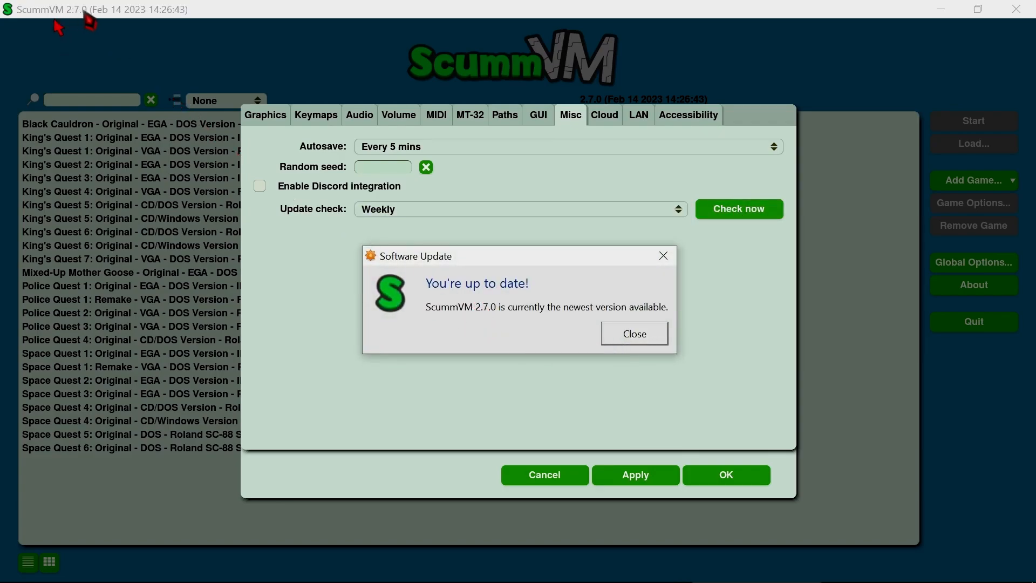
click(661, 476)
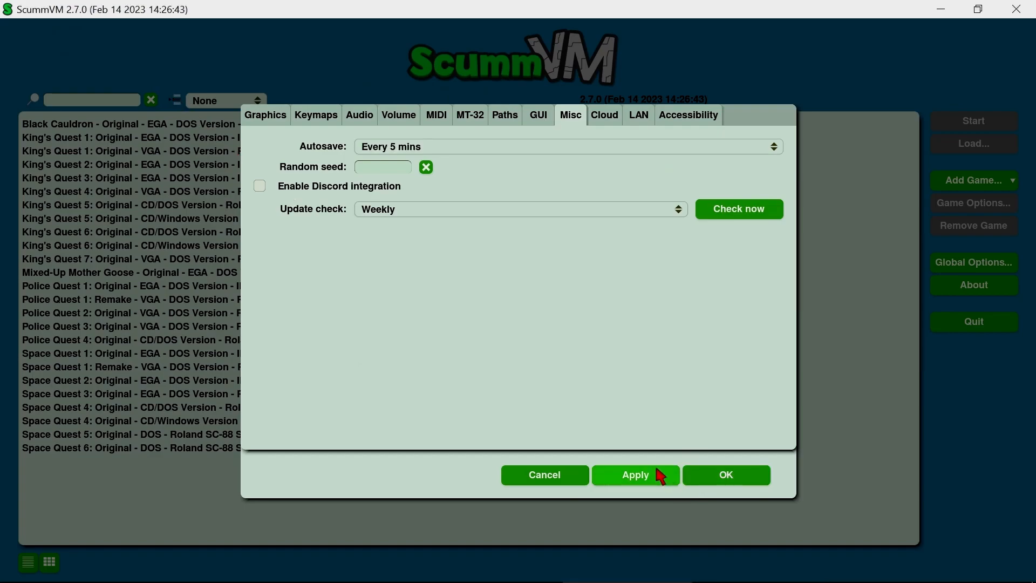
Close and reopen the global options, and review the Misc, Cloud, LAN and Accessibility settings.
click(722, 482)
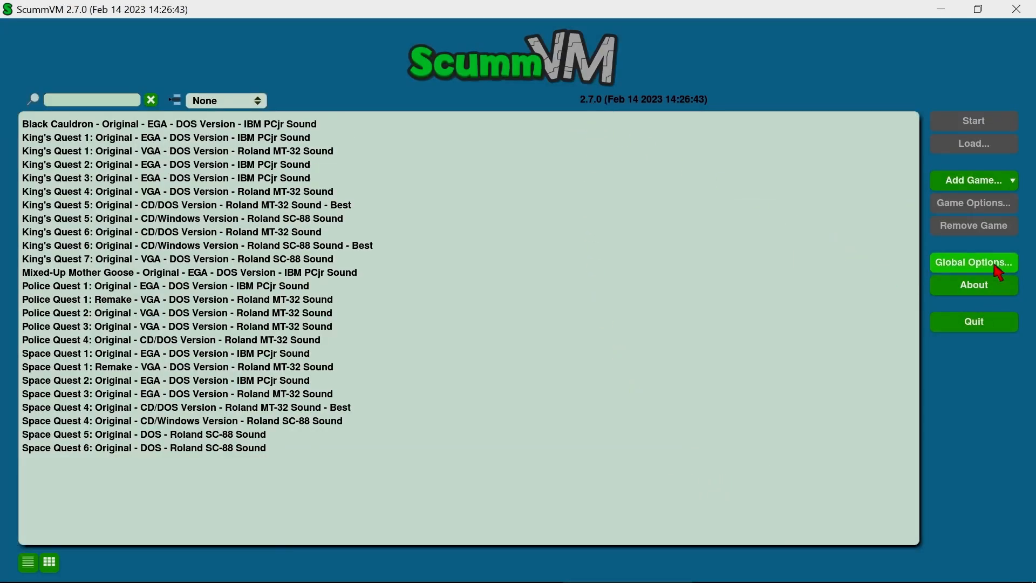
click(938, 264)
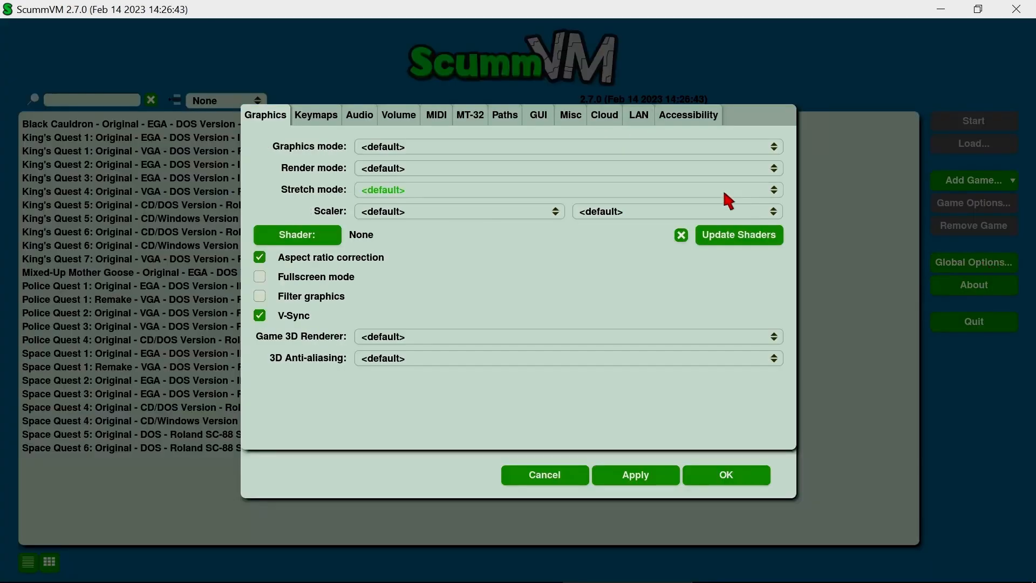
click(578, 123)
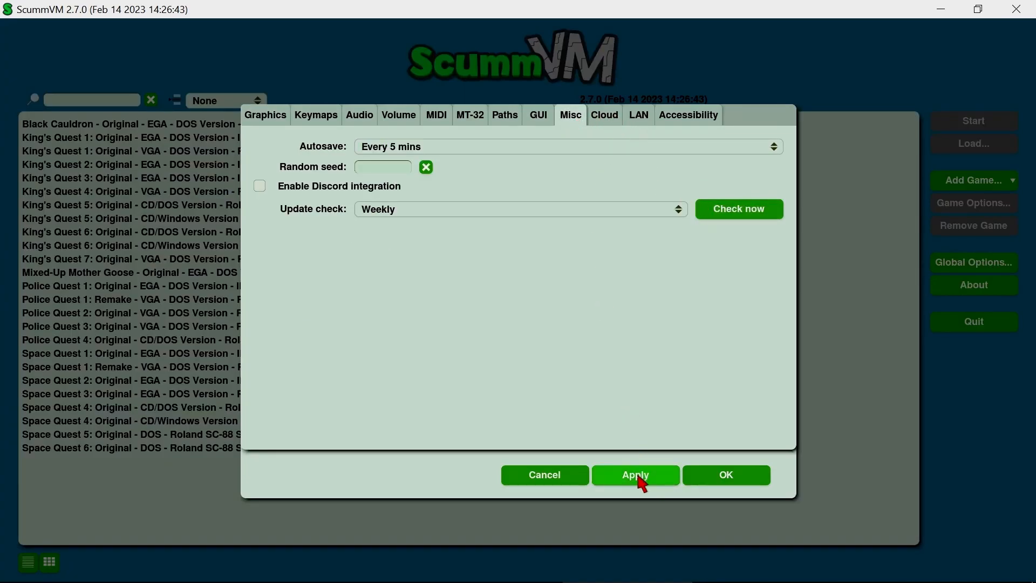
click(605, 125)
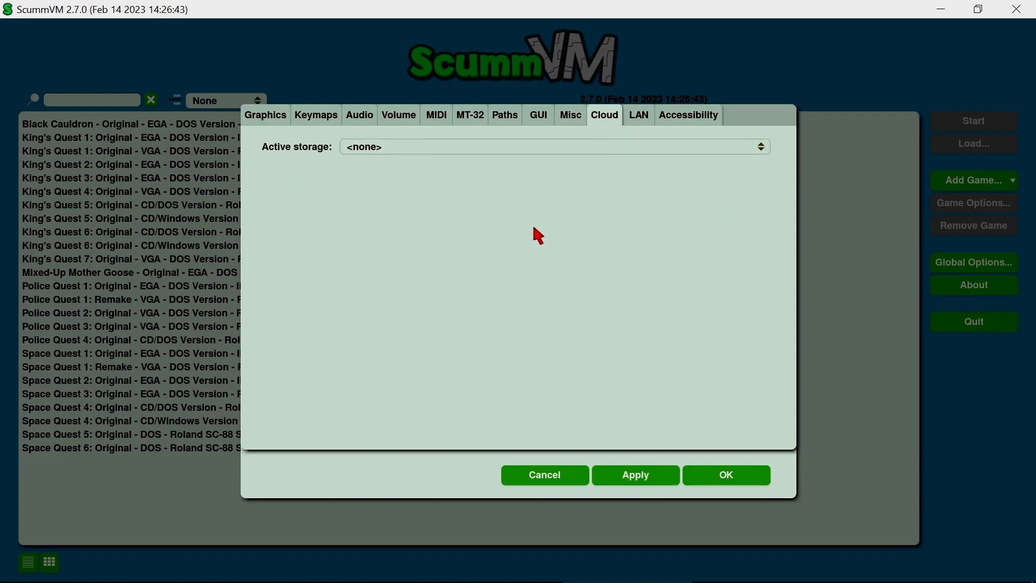
click(629, 119)
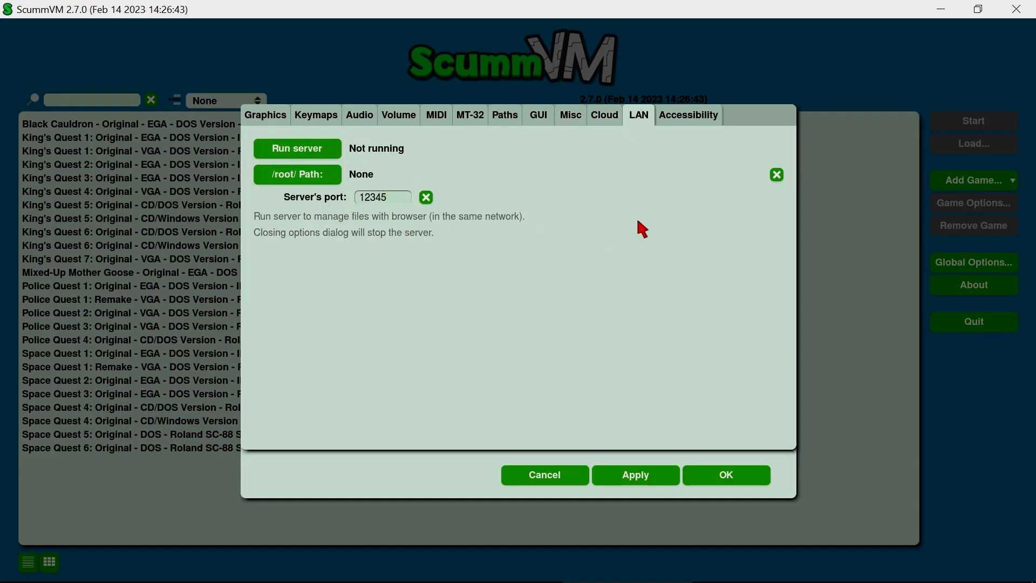
click(673, 120)
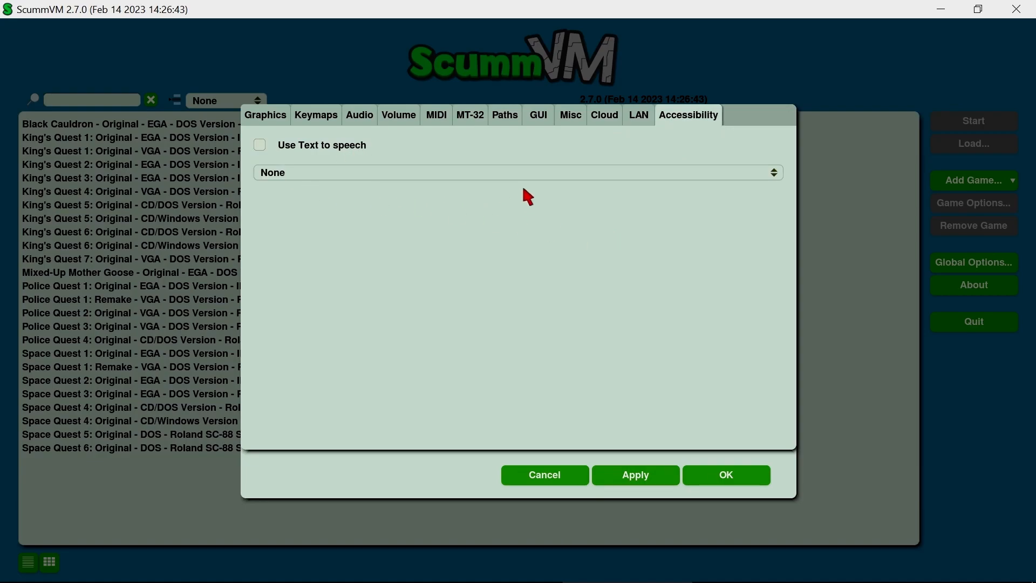
Review the Graphics settings, the keymap assignments, and the Audio and Volume settings in the global options.
click(278, 122)
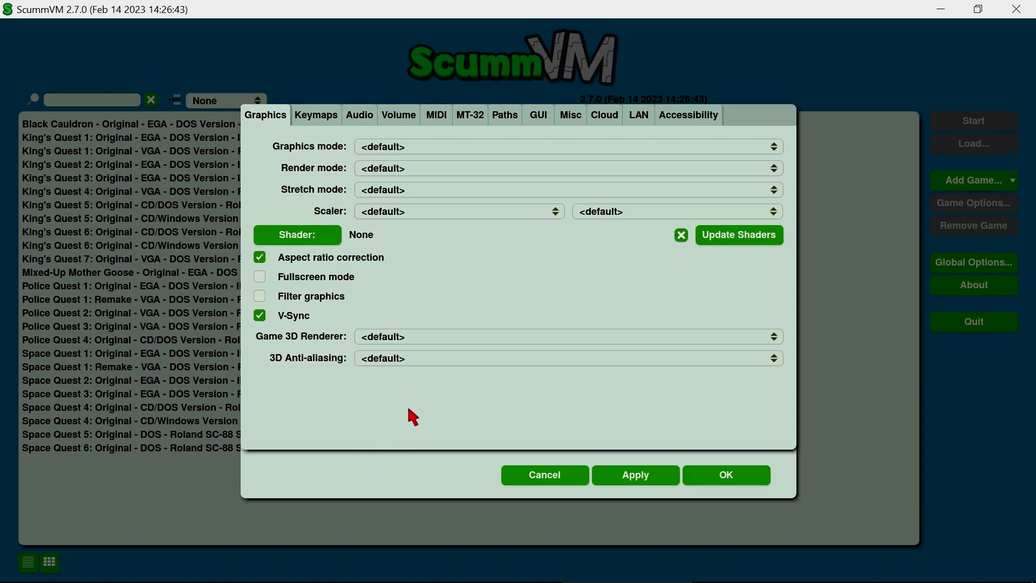
click(315, 116)
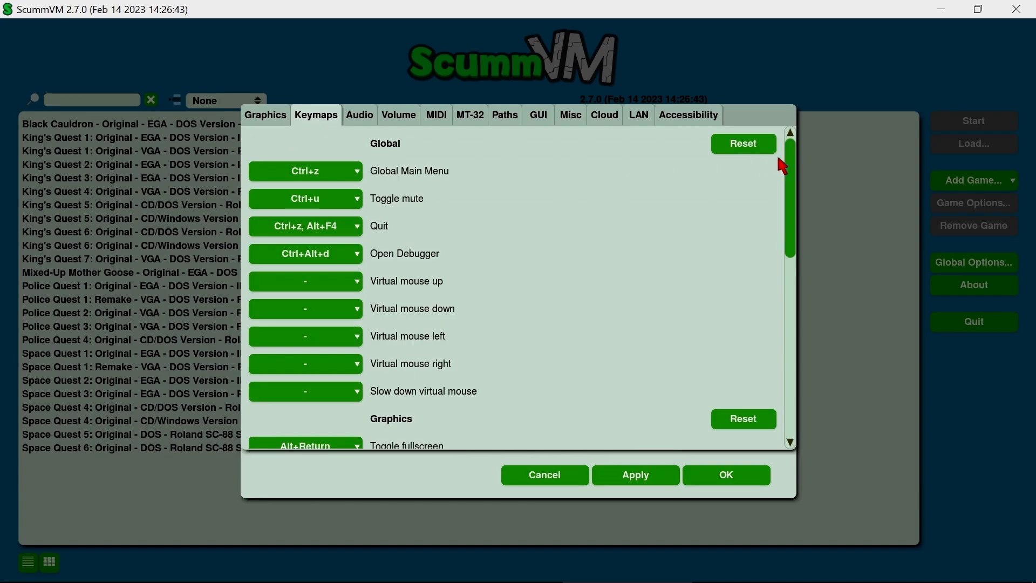
mouse_move(793, 162)
mouse_down()
mouse_move(783, 273)
mouse_move(775, 263)
mouse_move(774, 377)
mouse_move(792, 145)
mouse_up()
click(365, 122)
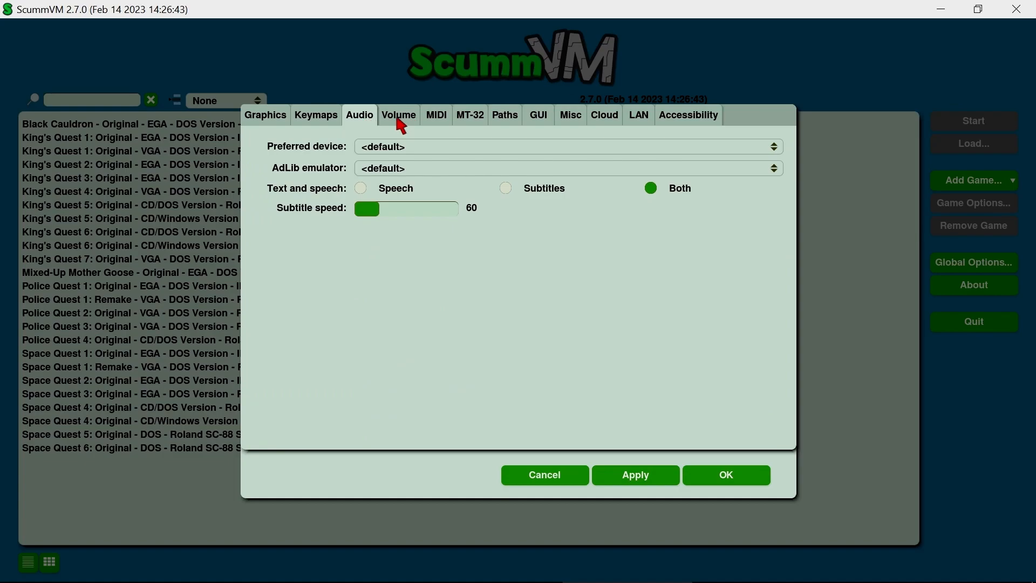
click(401, 124)
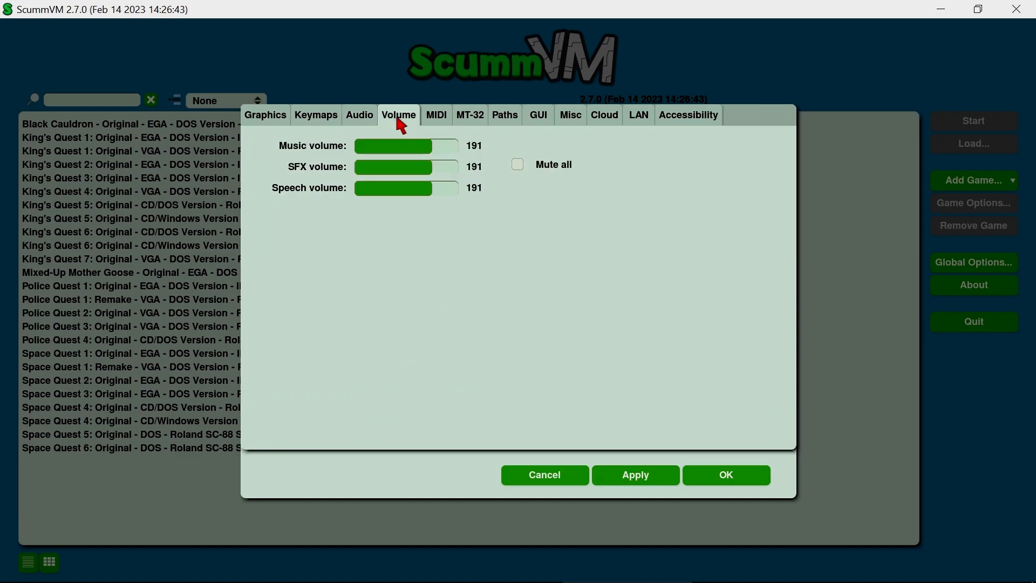
Review the MIDI, MT-32, Paths and GUI settings in the global options.
click(439, 121)
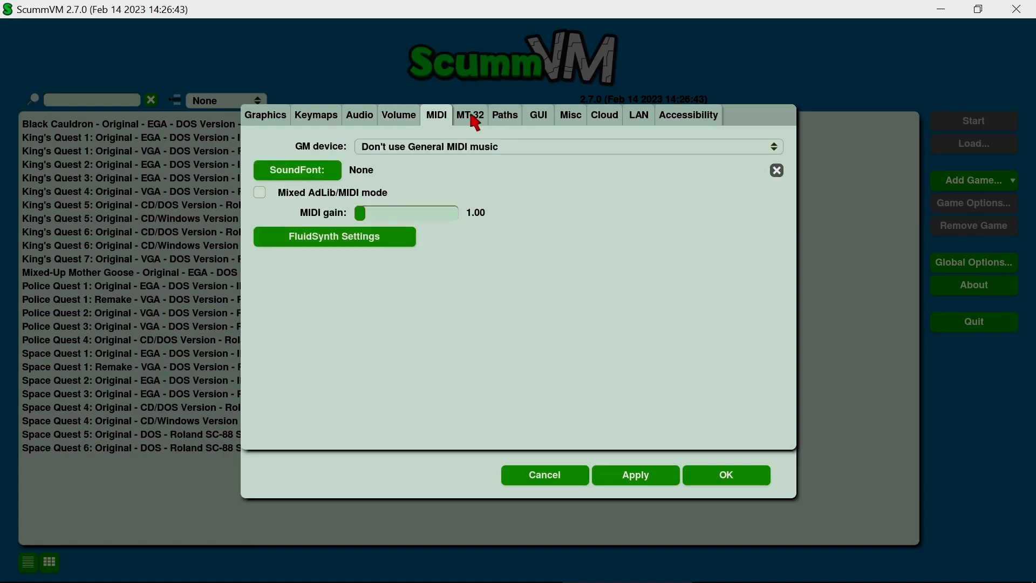
click(473, 116)
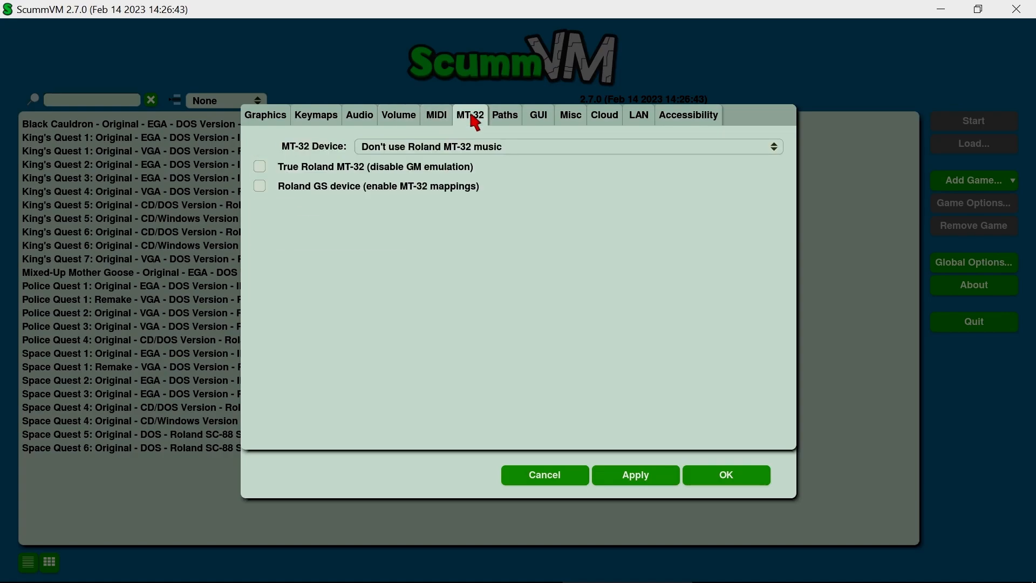
click(507, 125)
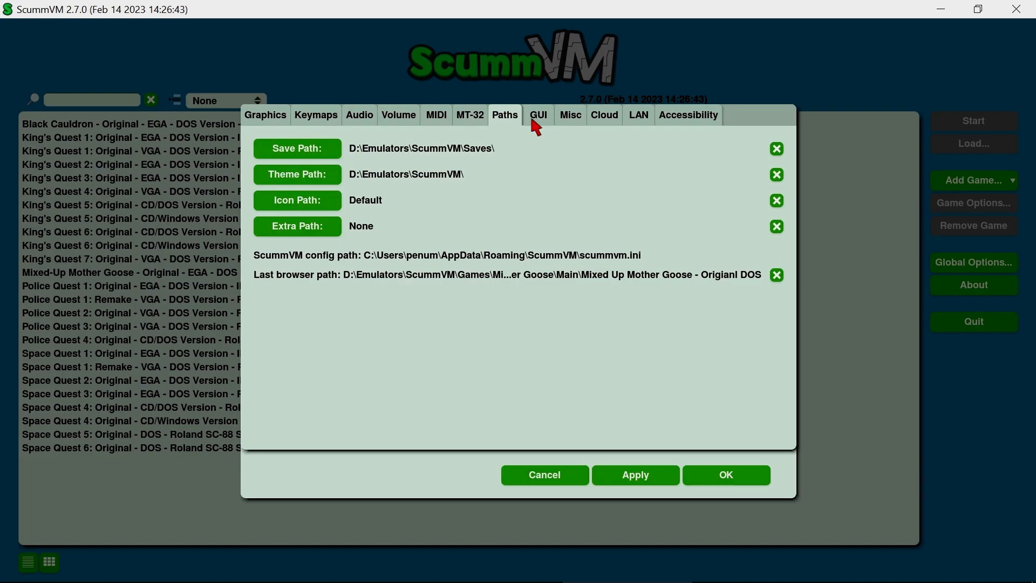
click(537, 119)
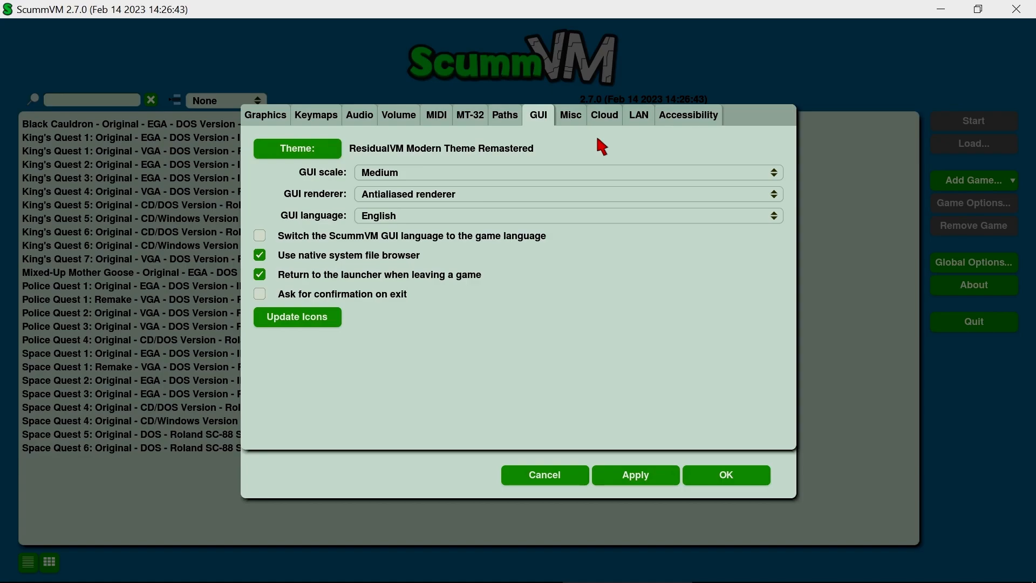
Check the Misc, Cloud, LAN and Accessibility settings once more, and apply and confirm the global options.
click(572, 116)
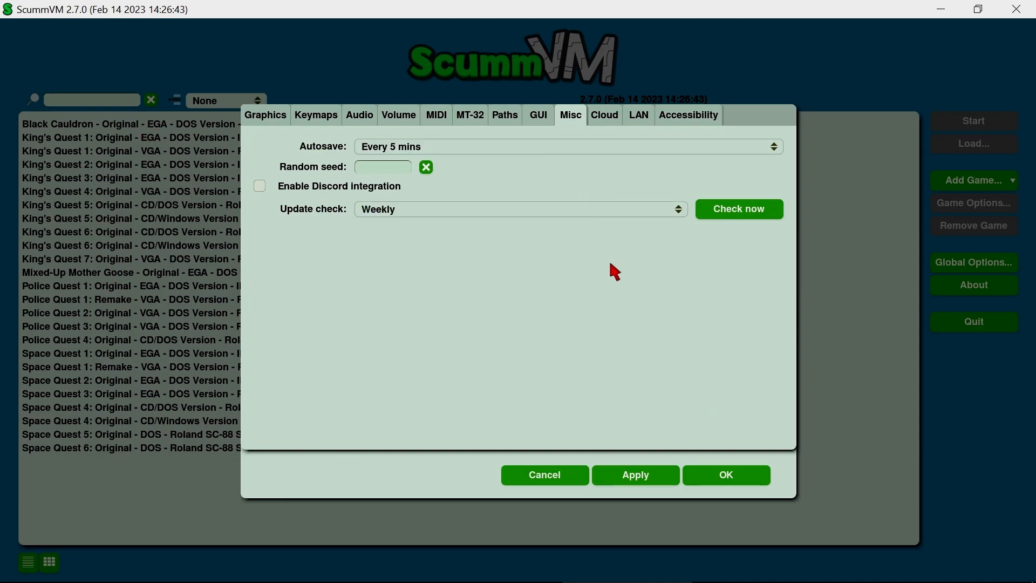
click(621, 116)
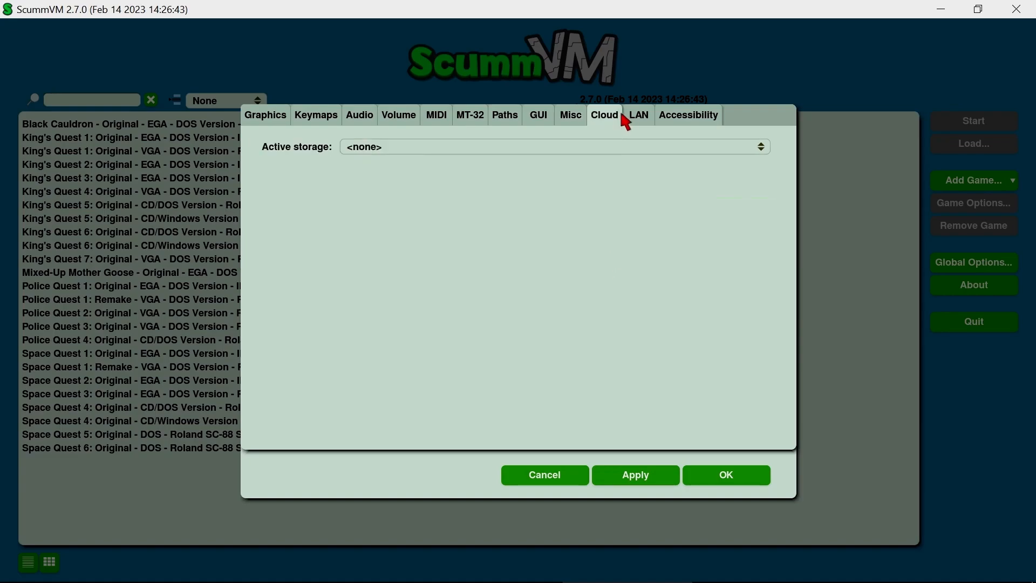
click(634, 117)
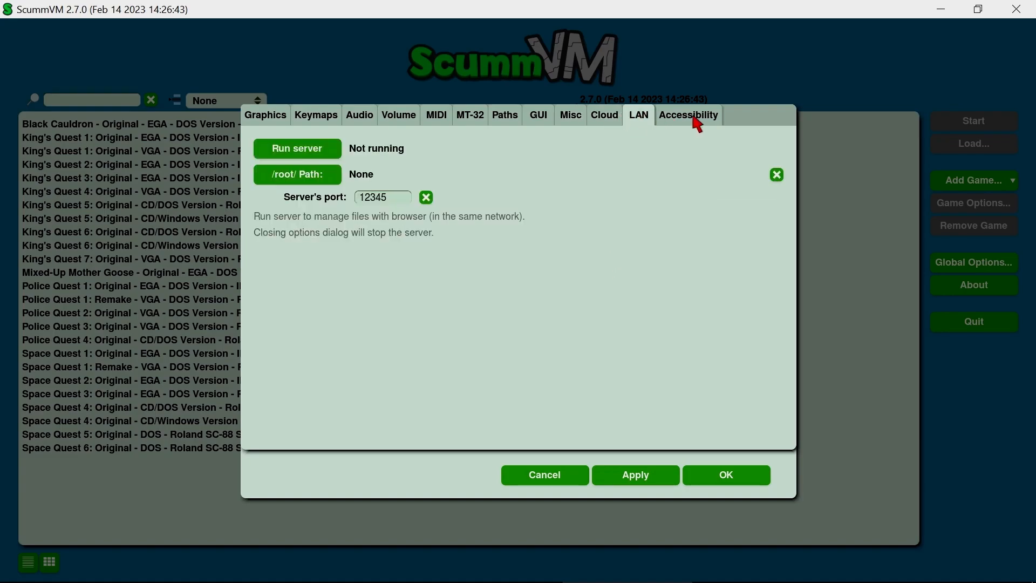
click(695, 120)
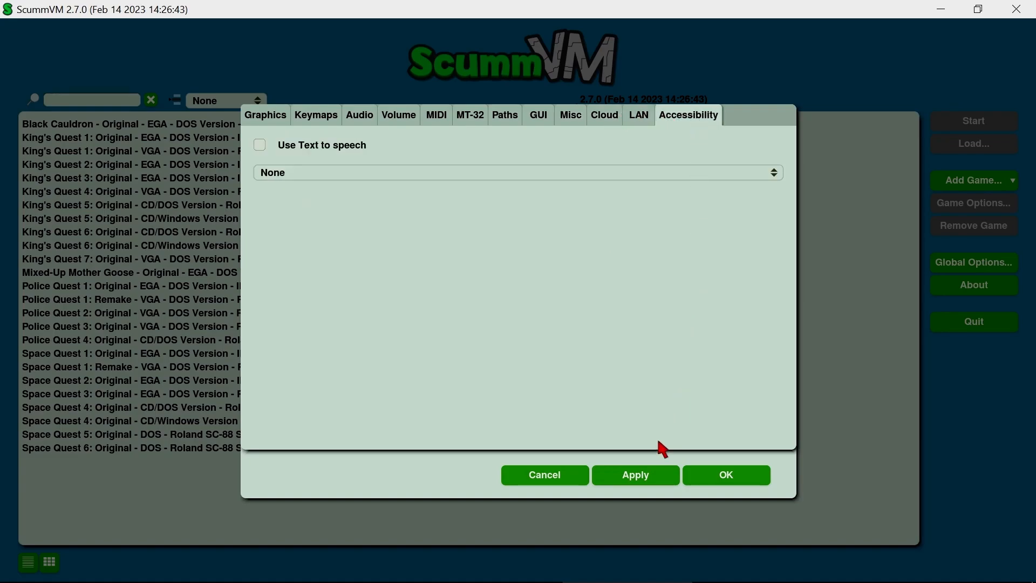
click(645, 481)
click(743, 484)
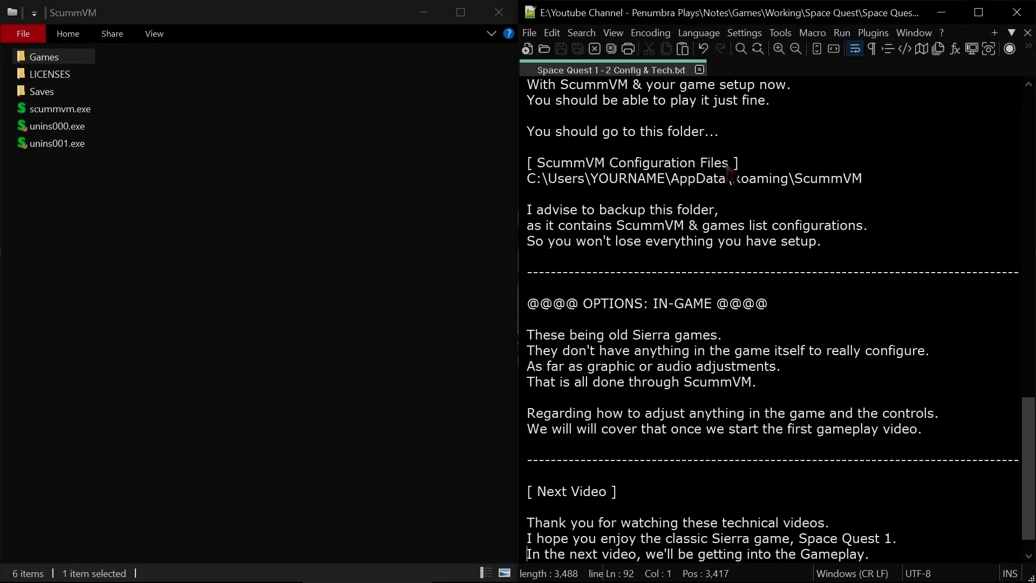
Highlight the configuration folder path C:\Users\YOURNAME\AppData\Roaming\ScummVM in the Space Quest 1 notes and go to the end of the file.
drag(876, 181, 528, 180)
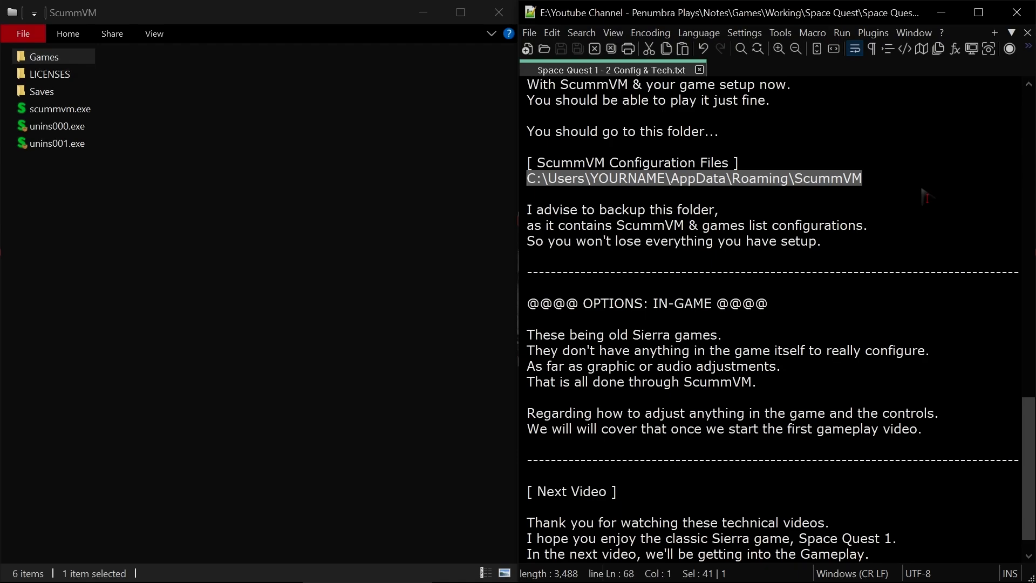
drag(897, 184, 527, 181)
click(845, 507)
key(ctrl+End)
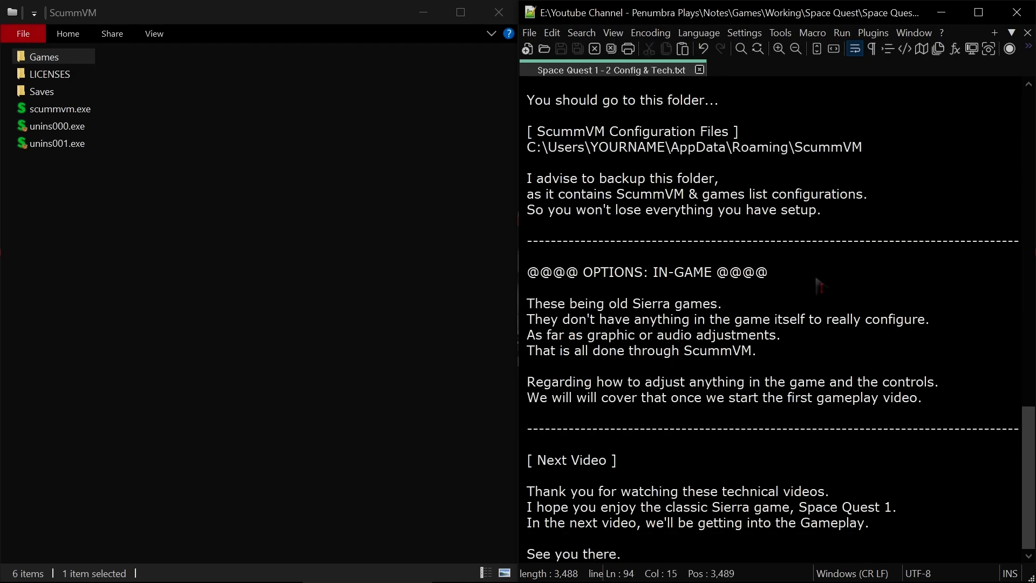